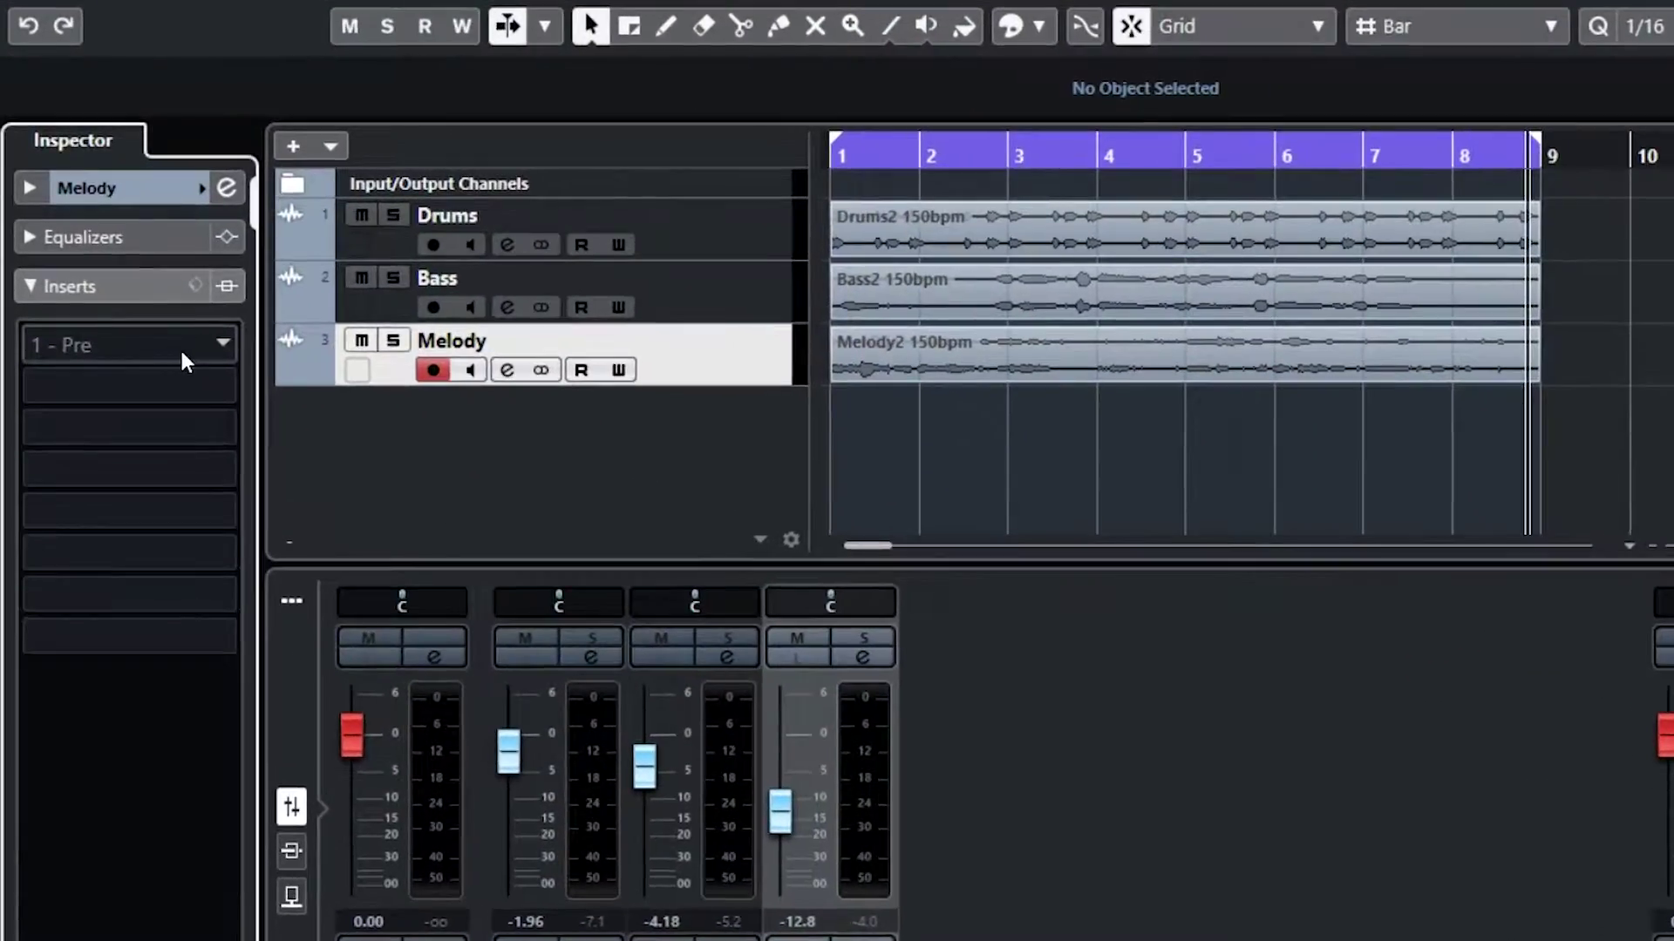
Load RoomWorks SE into the Melody track's first insert slot and open its preset browser.
click(136, 281)
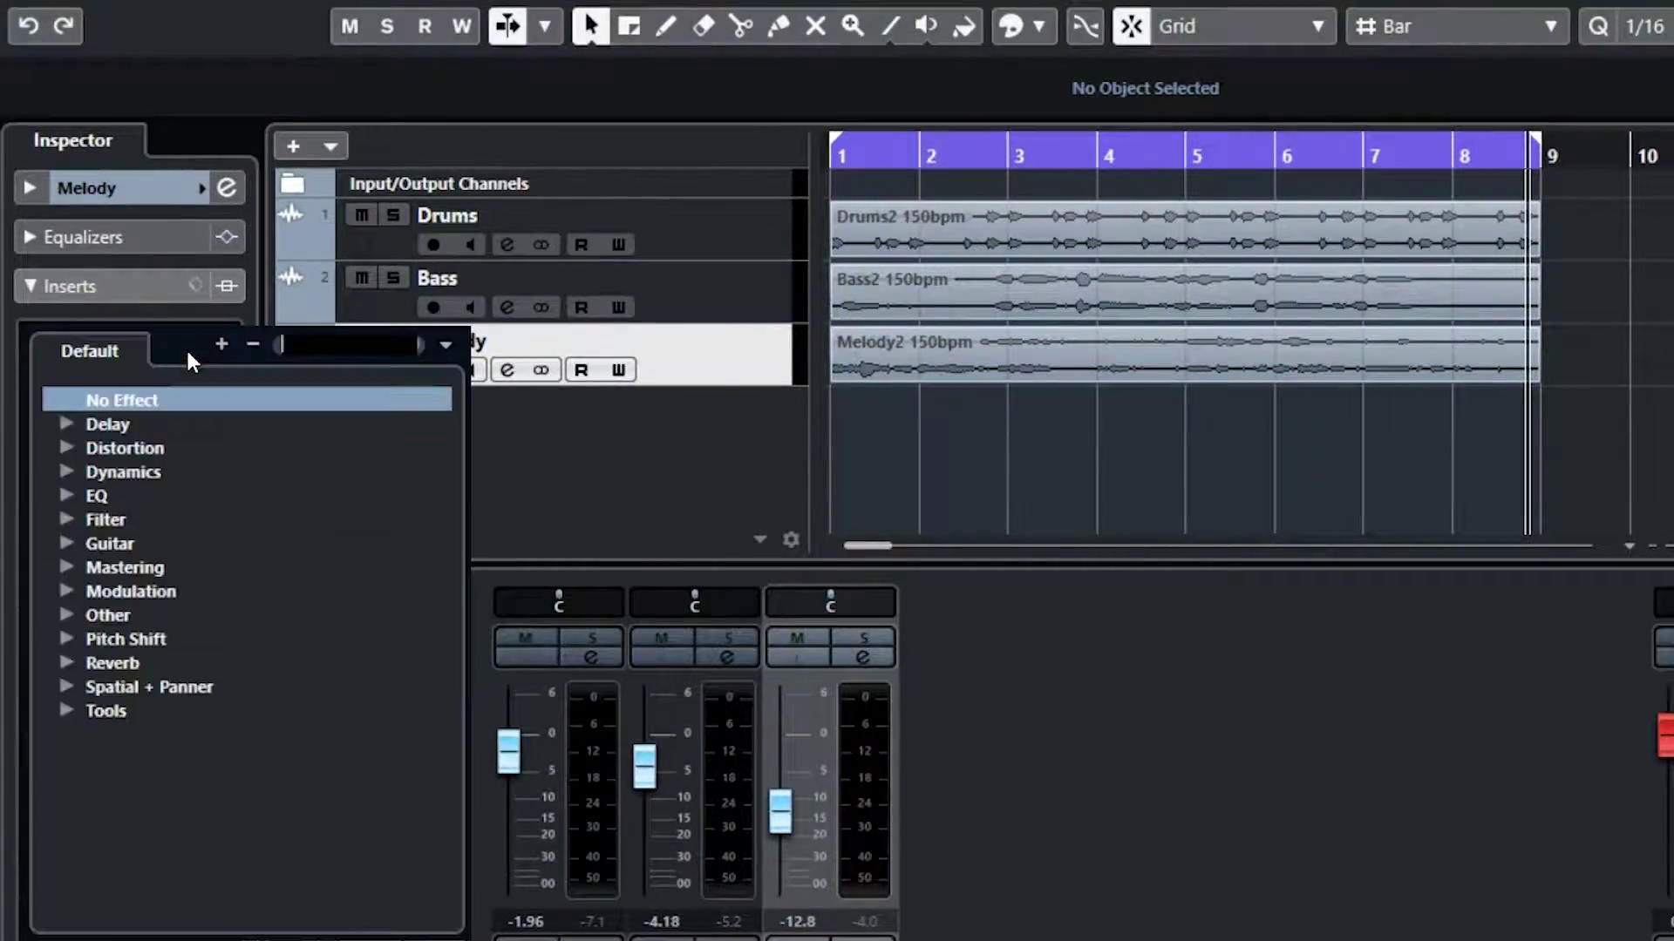
click(68, 662)
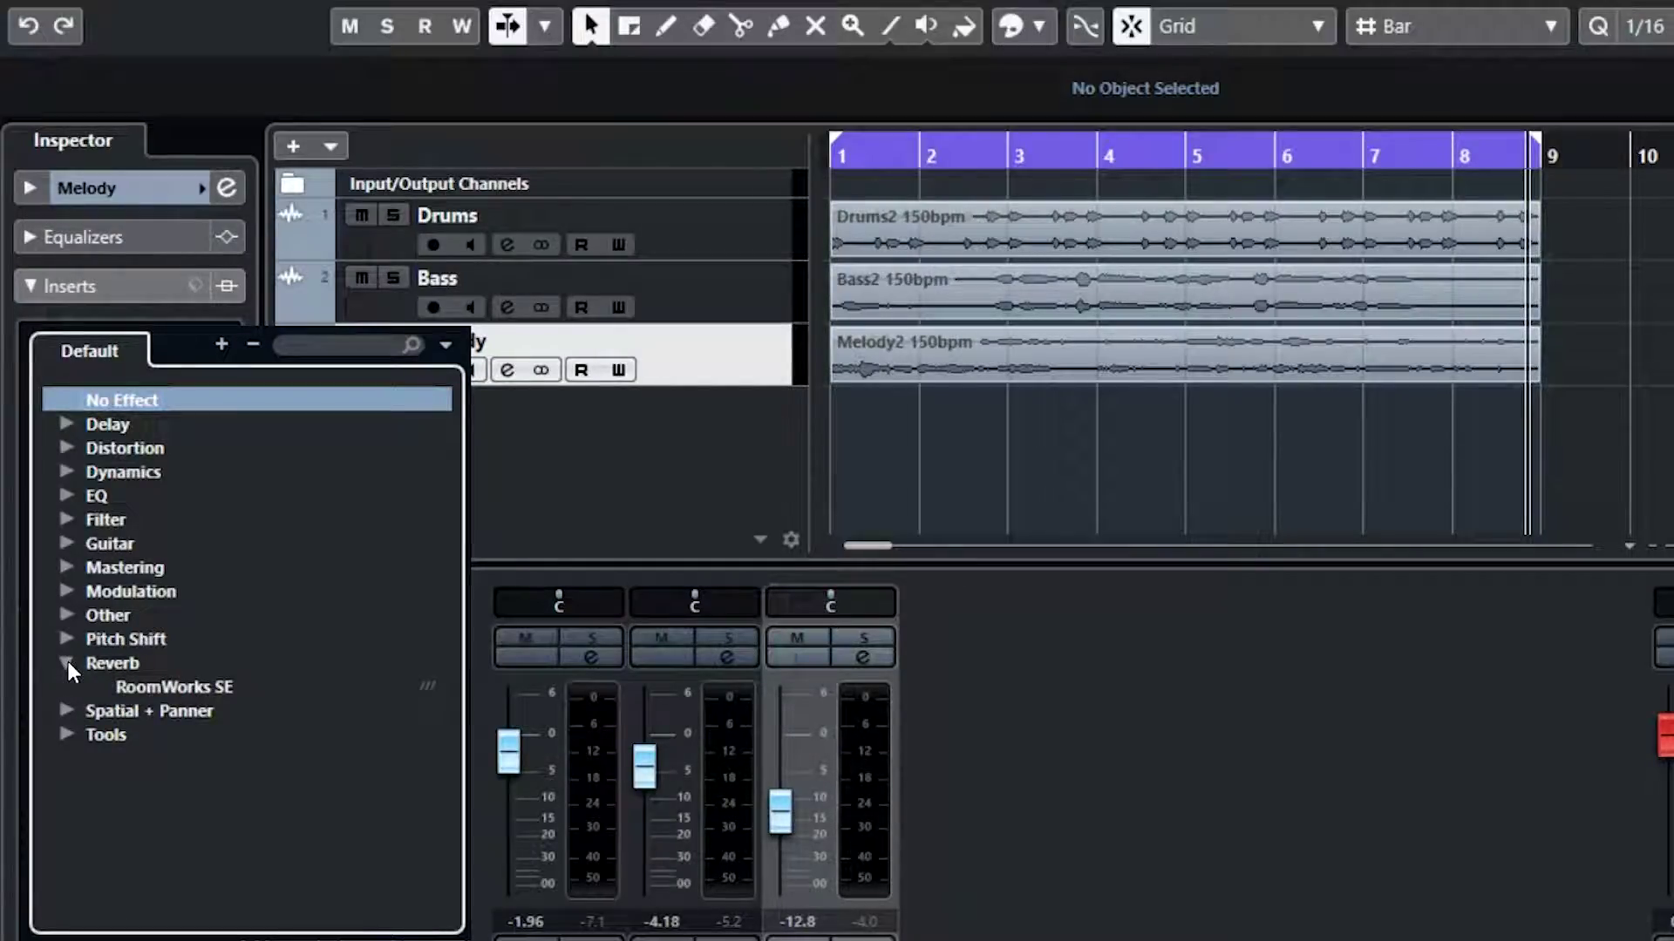
click(159, 685)
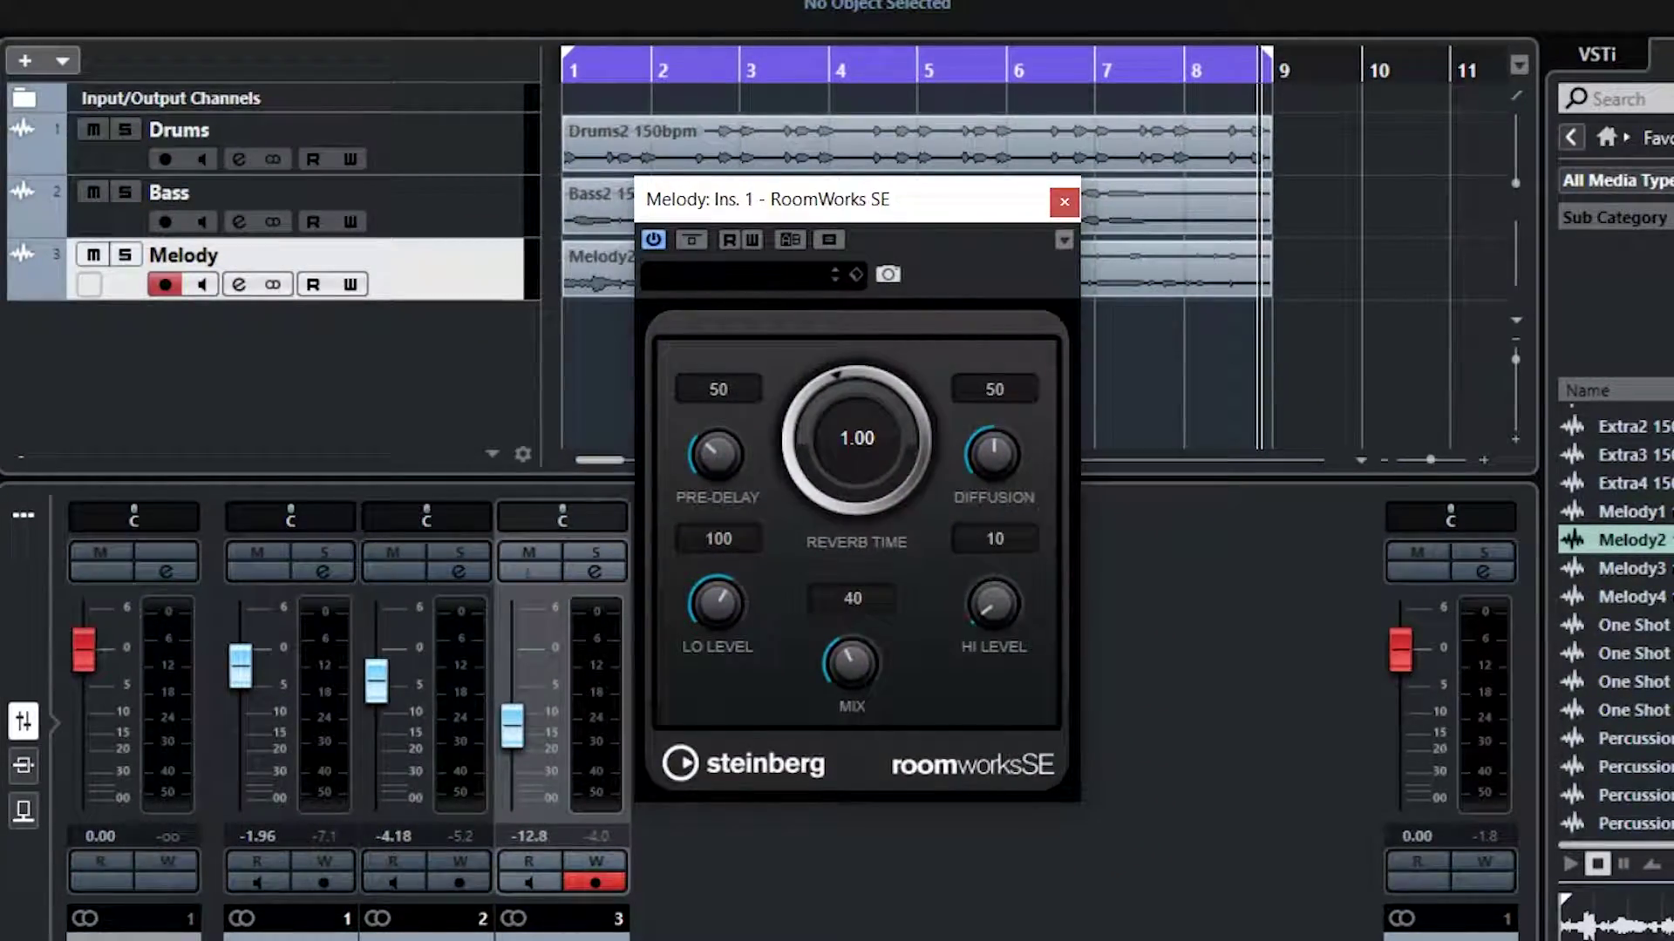
click(736, 272)
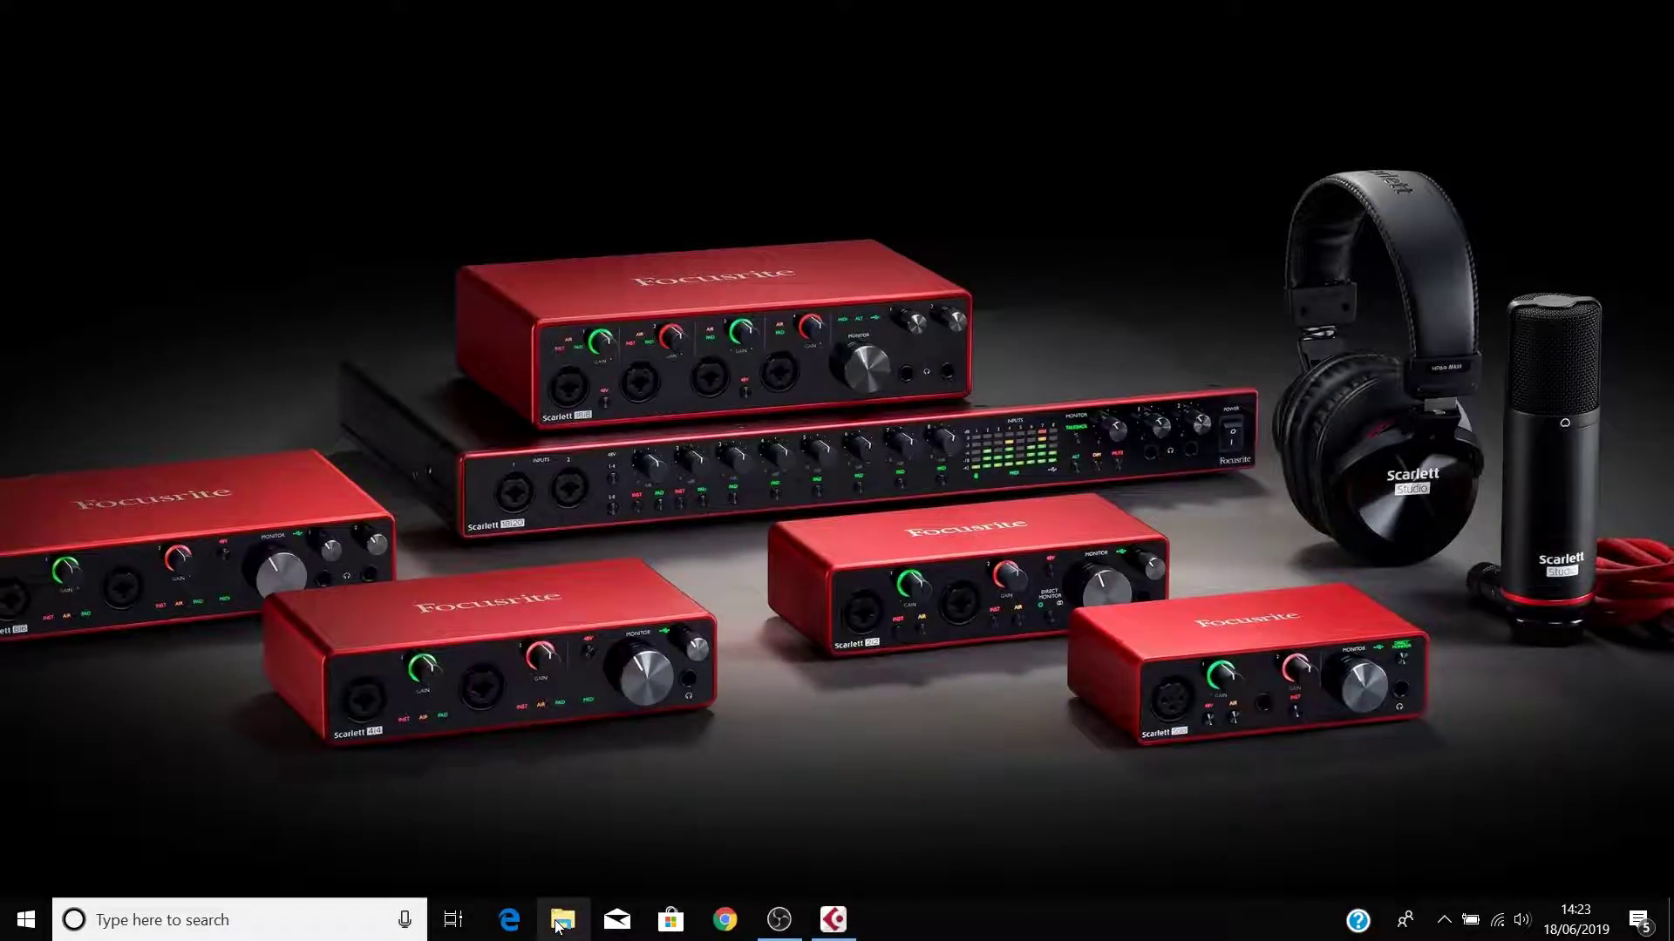
Extract the Focusrite Samples zip in Downloads to the suggested Focusrite Samples folder.
click(562, 920)
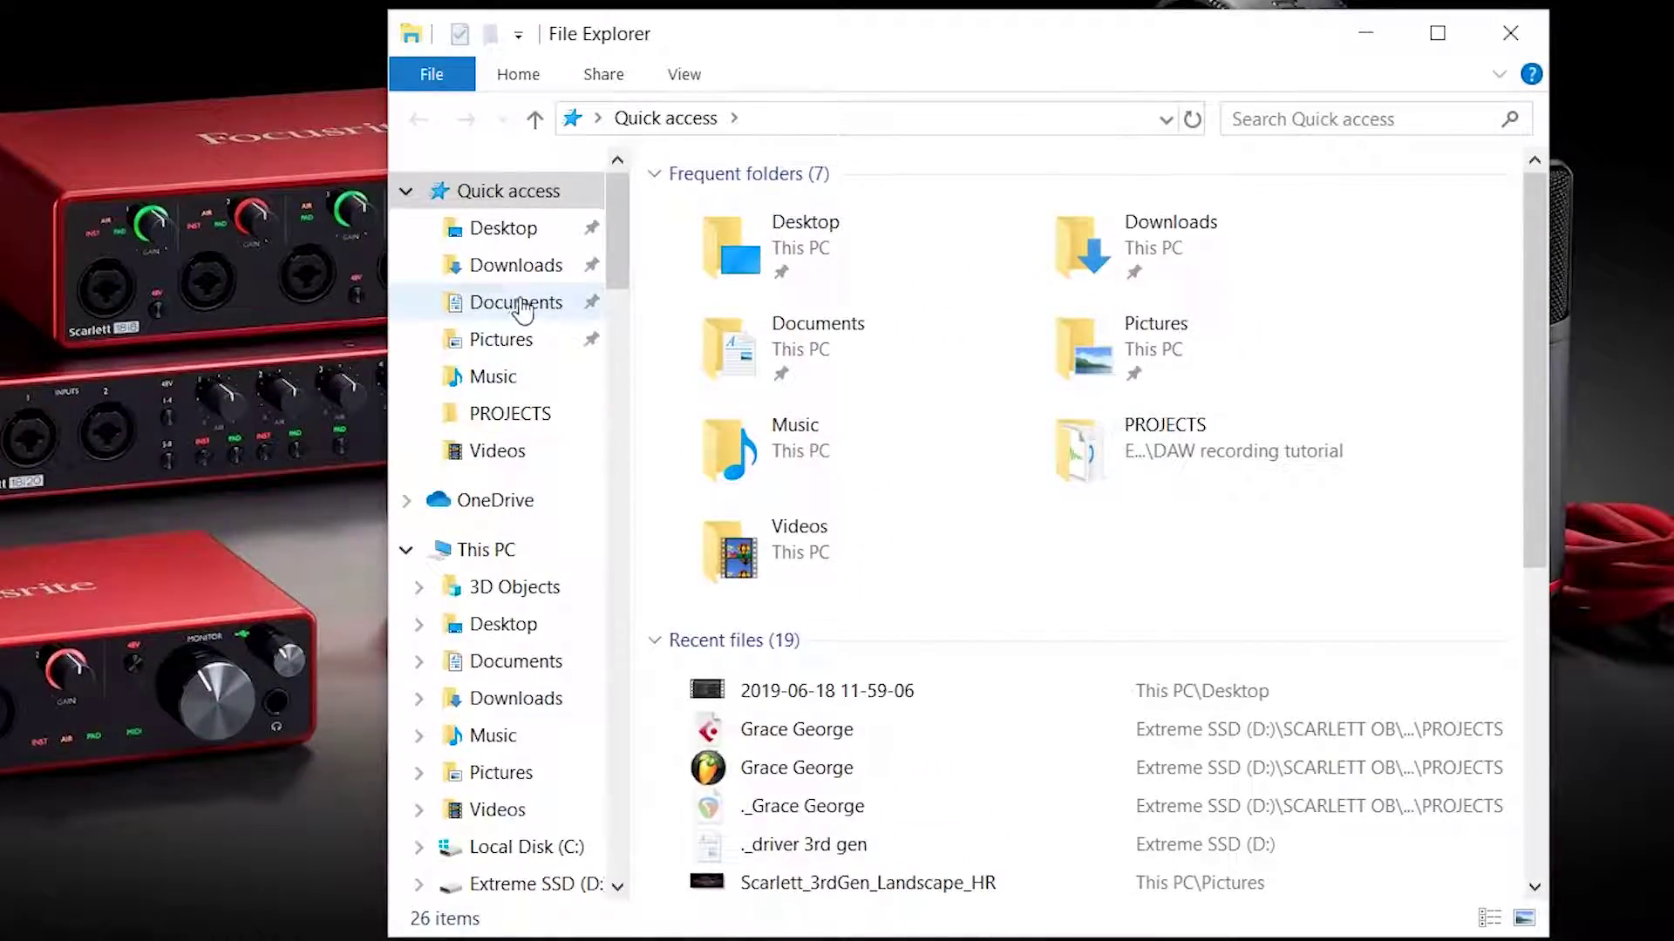
click(516, 265)
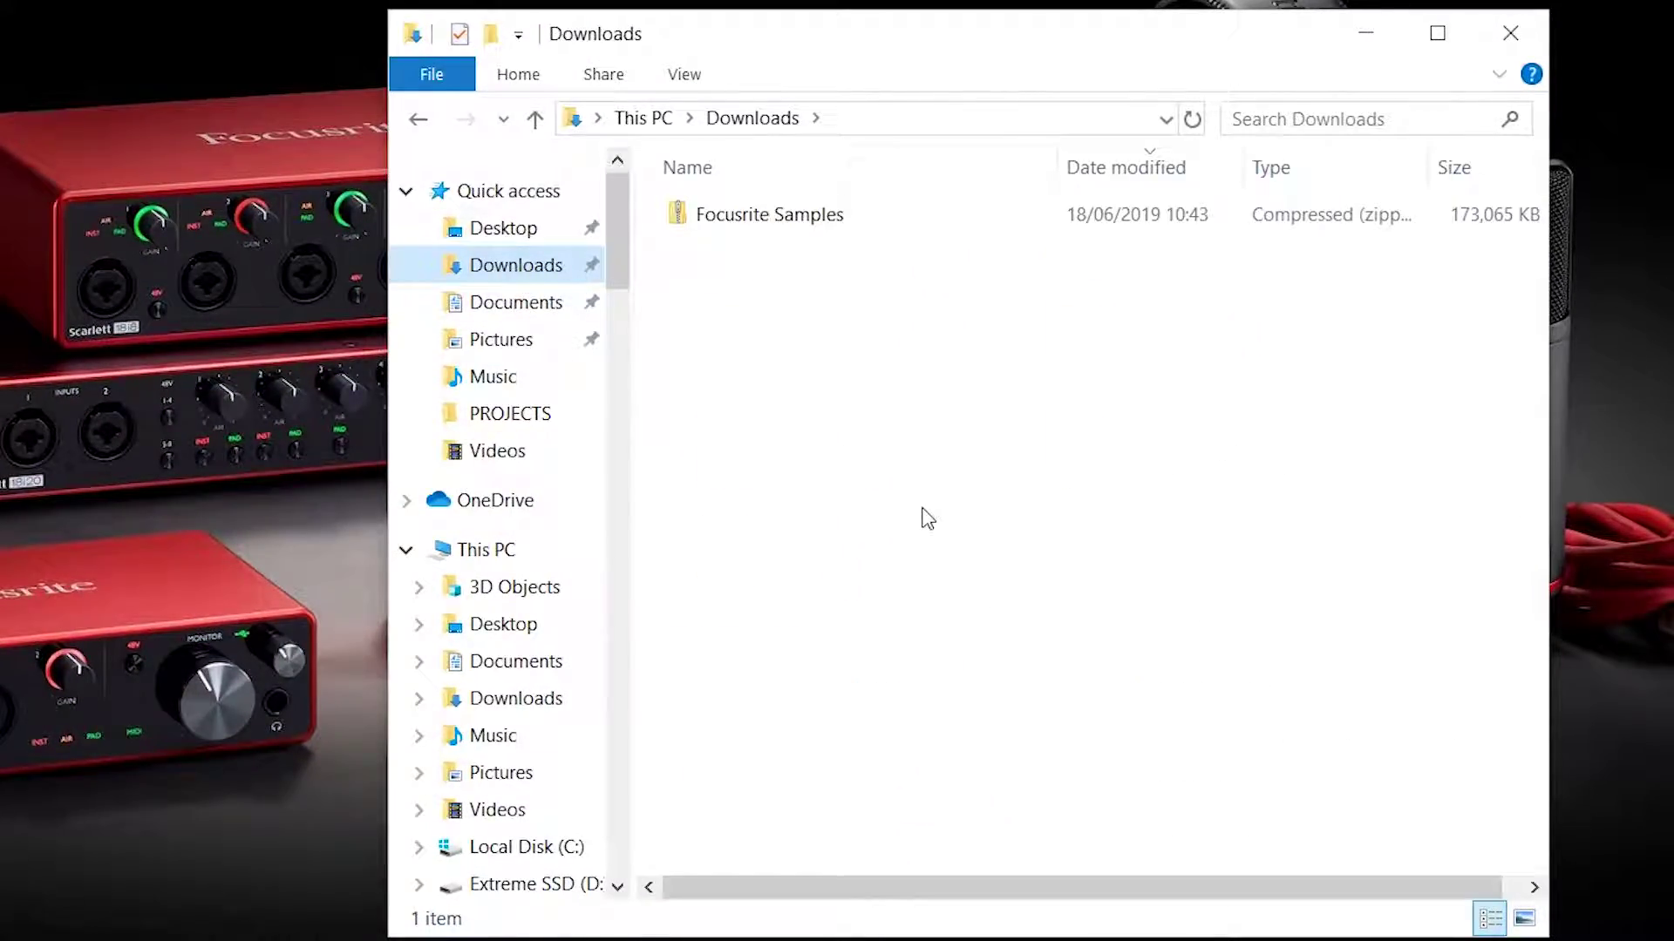
right_click(789, 215)
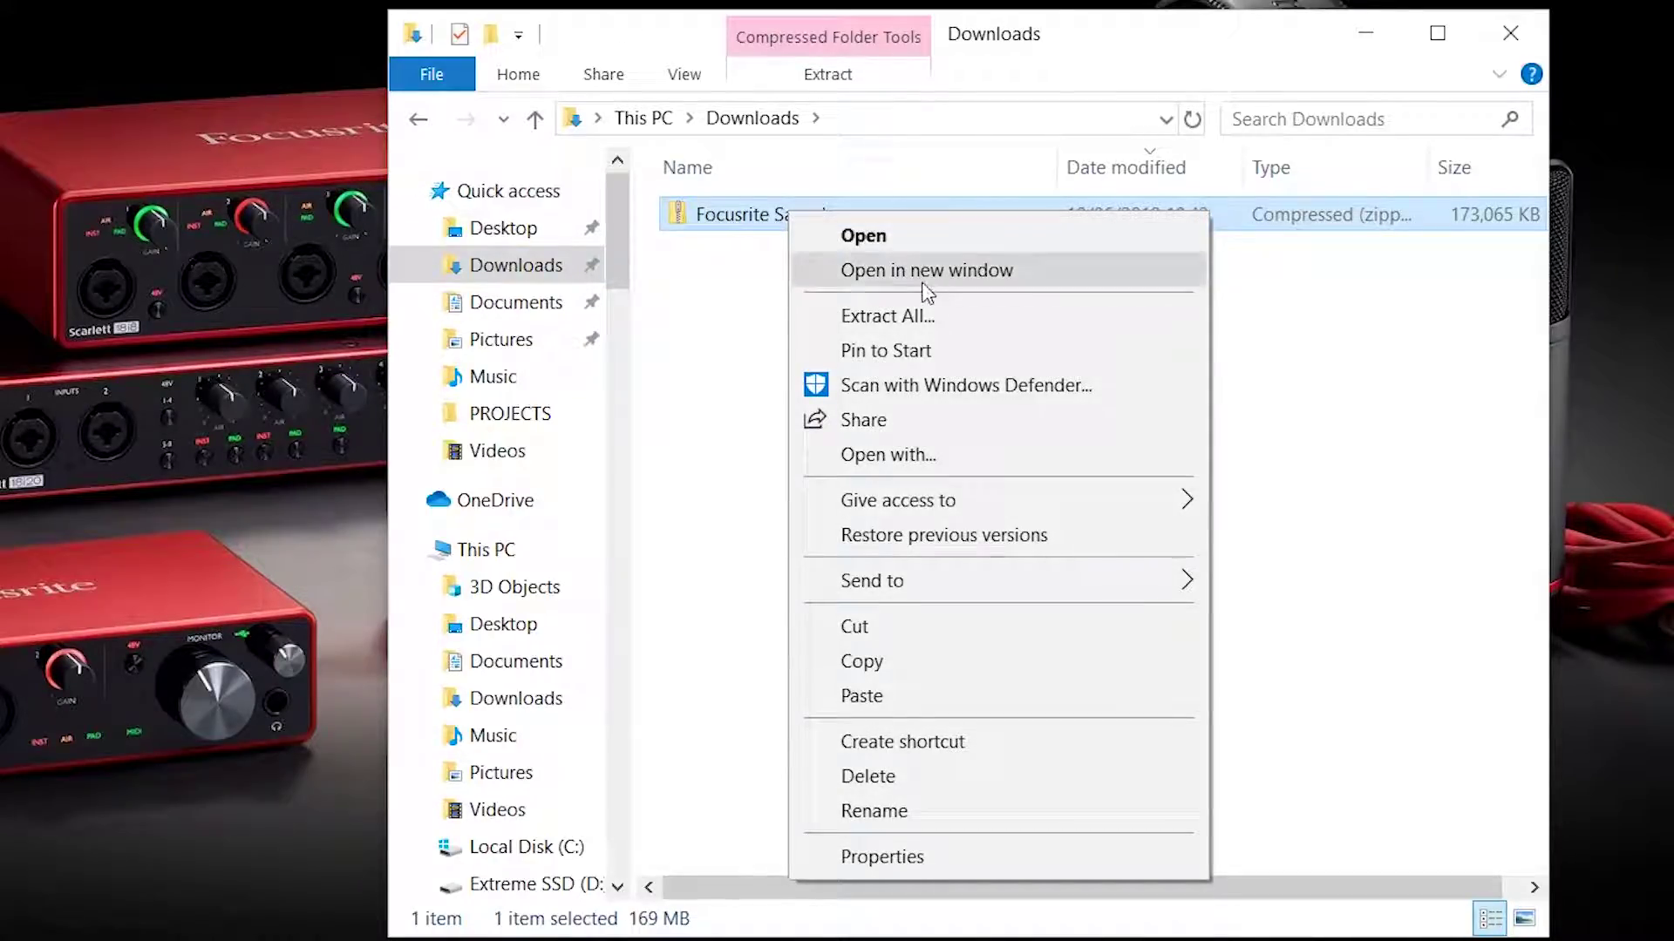
click(976, 317)
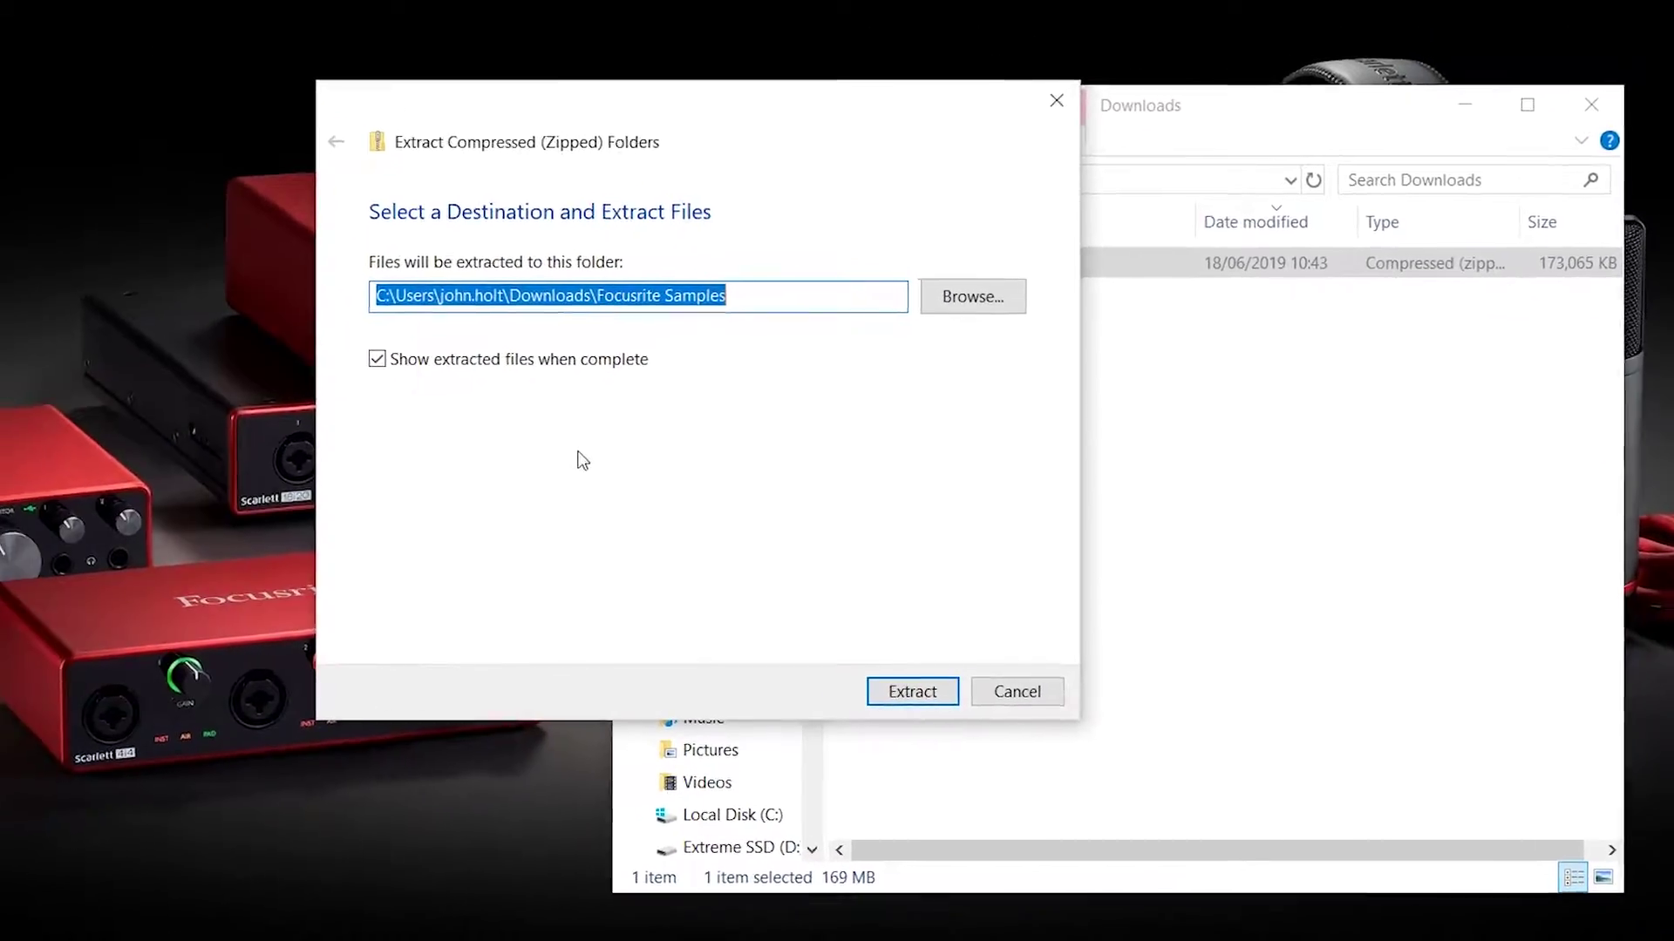
click(909, 693)
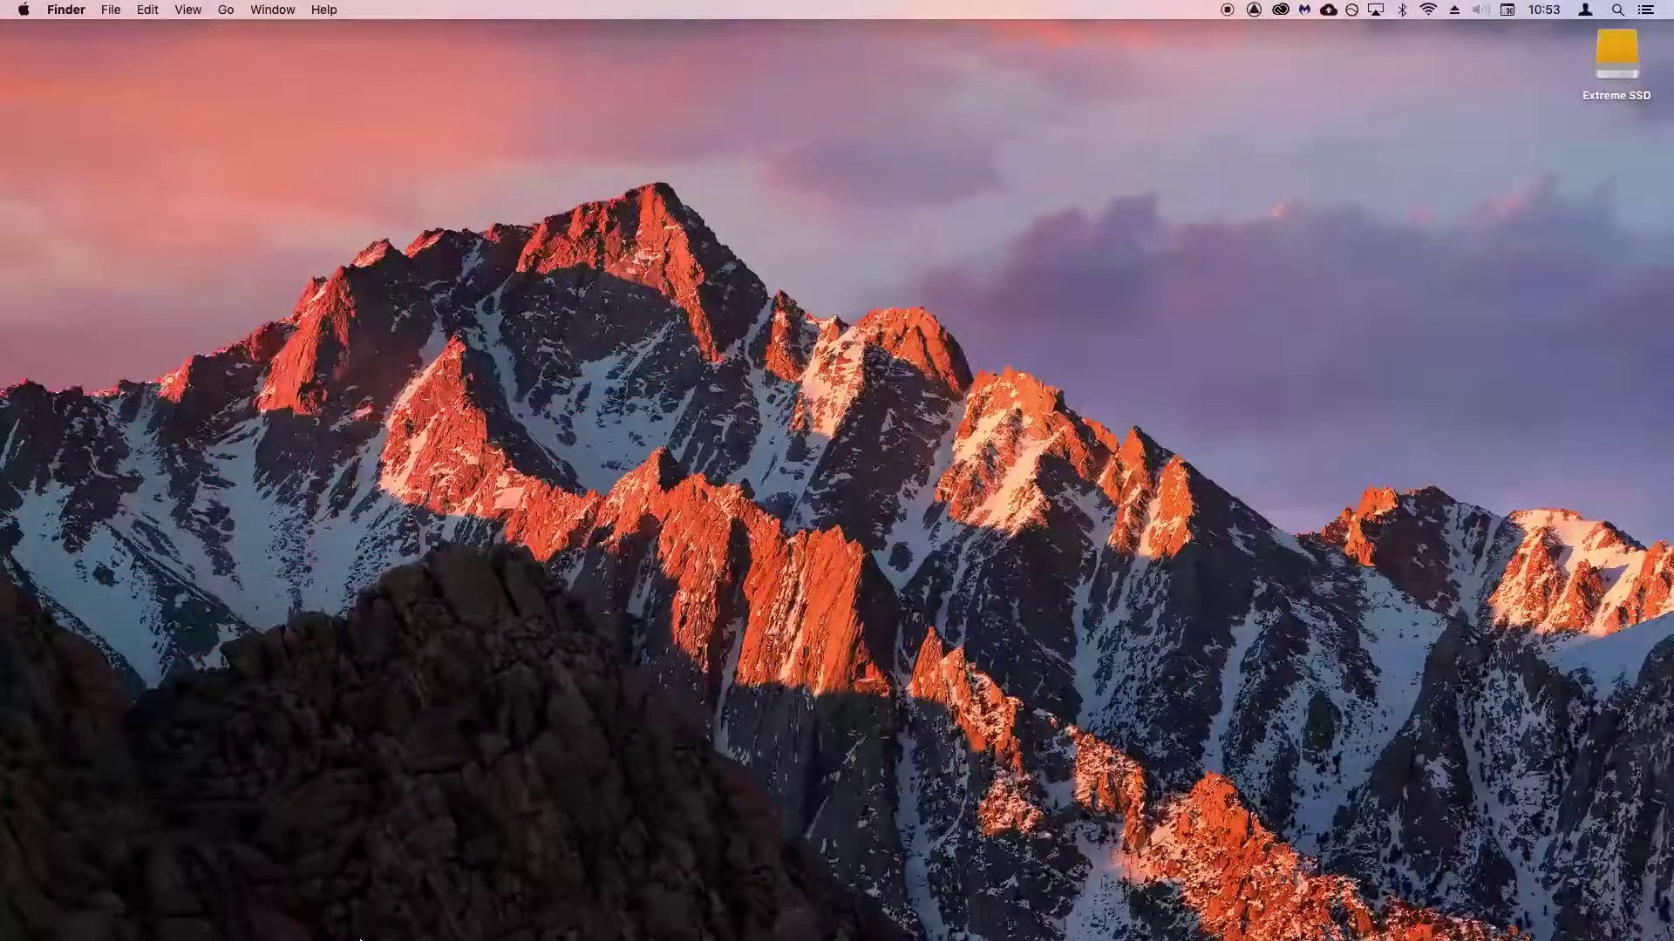
Expand Focusrite Samples.zip in Finder's Downloads folder into a Focusrite Samples folder.
mouse_move(367, 925)
click(215, 921)
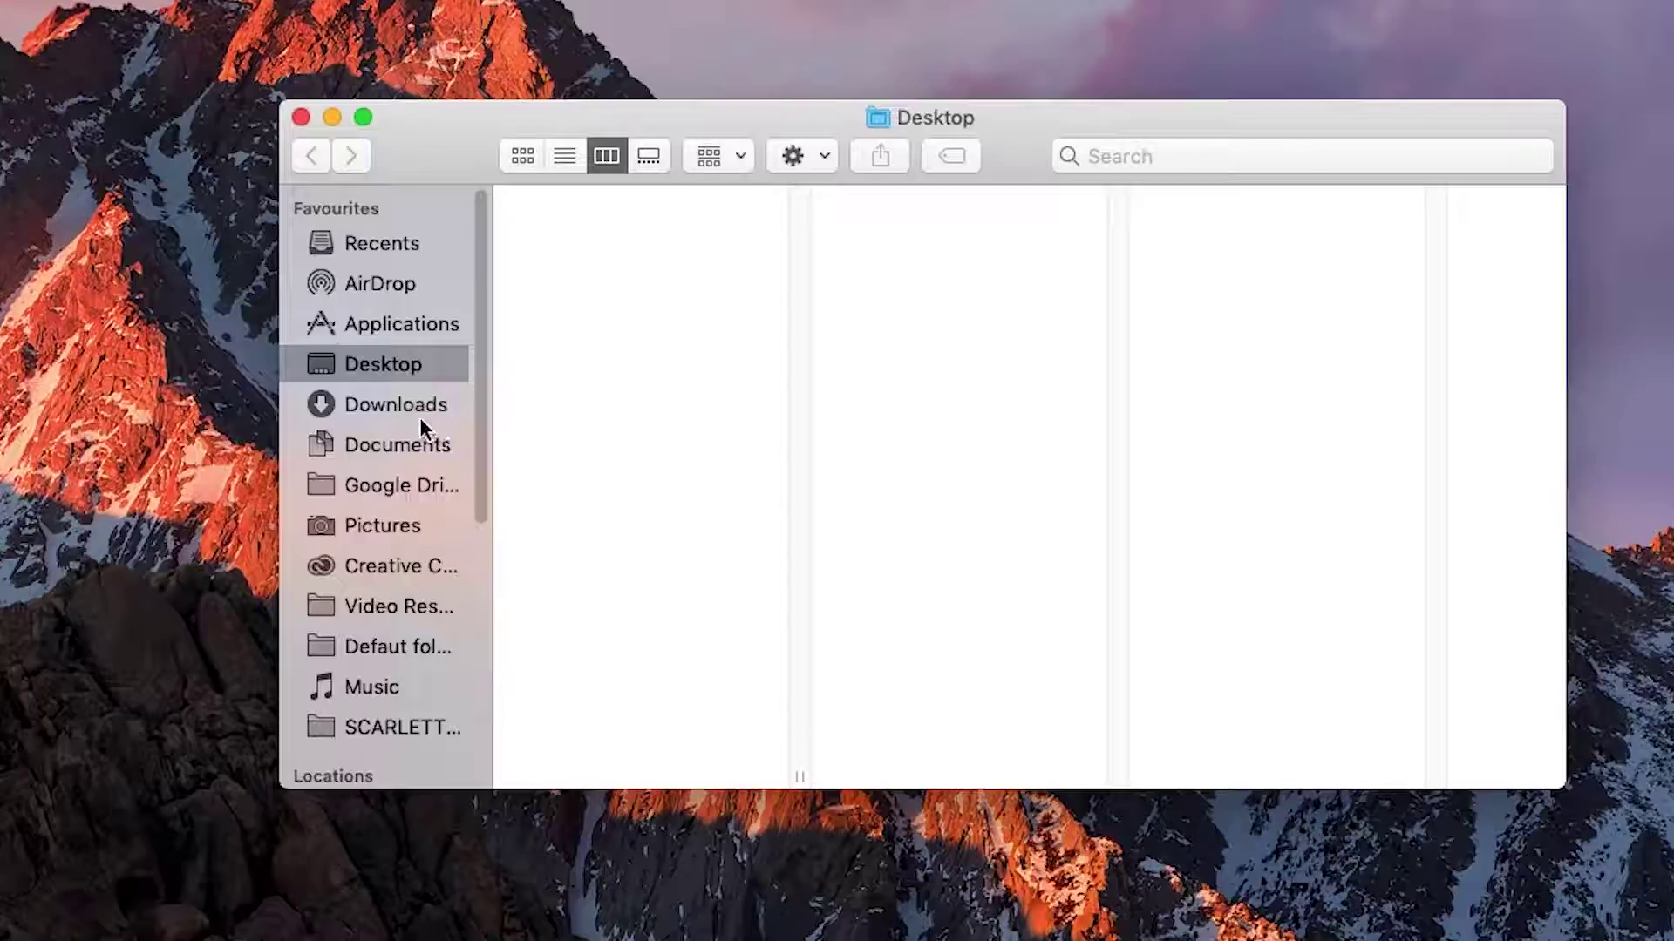
click(406, 402)
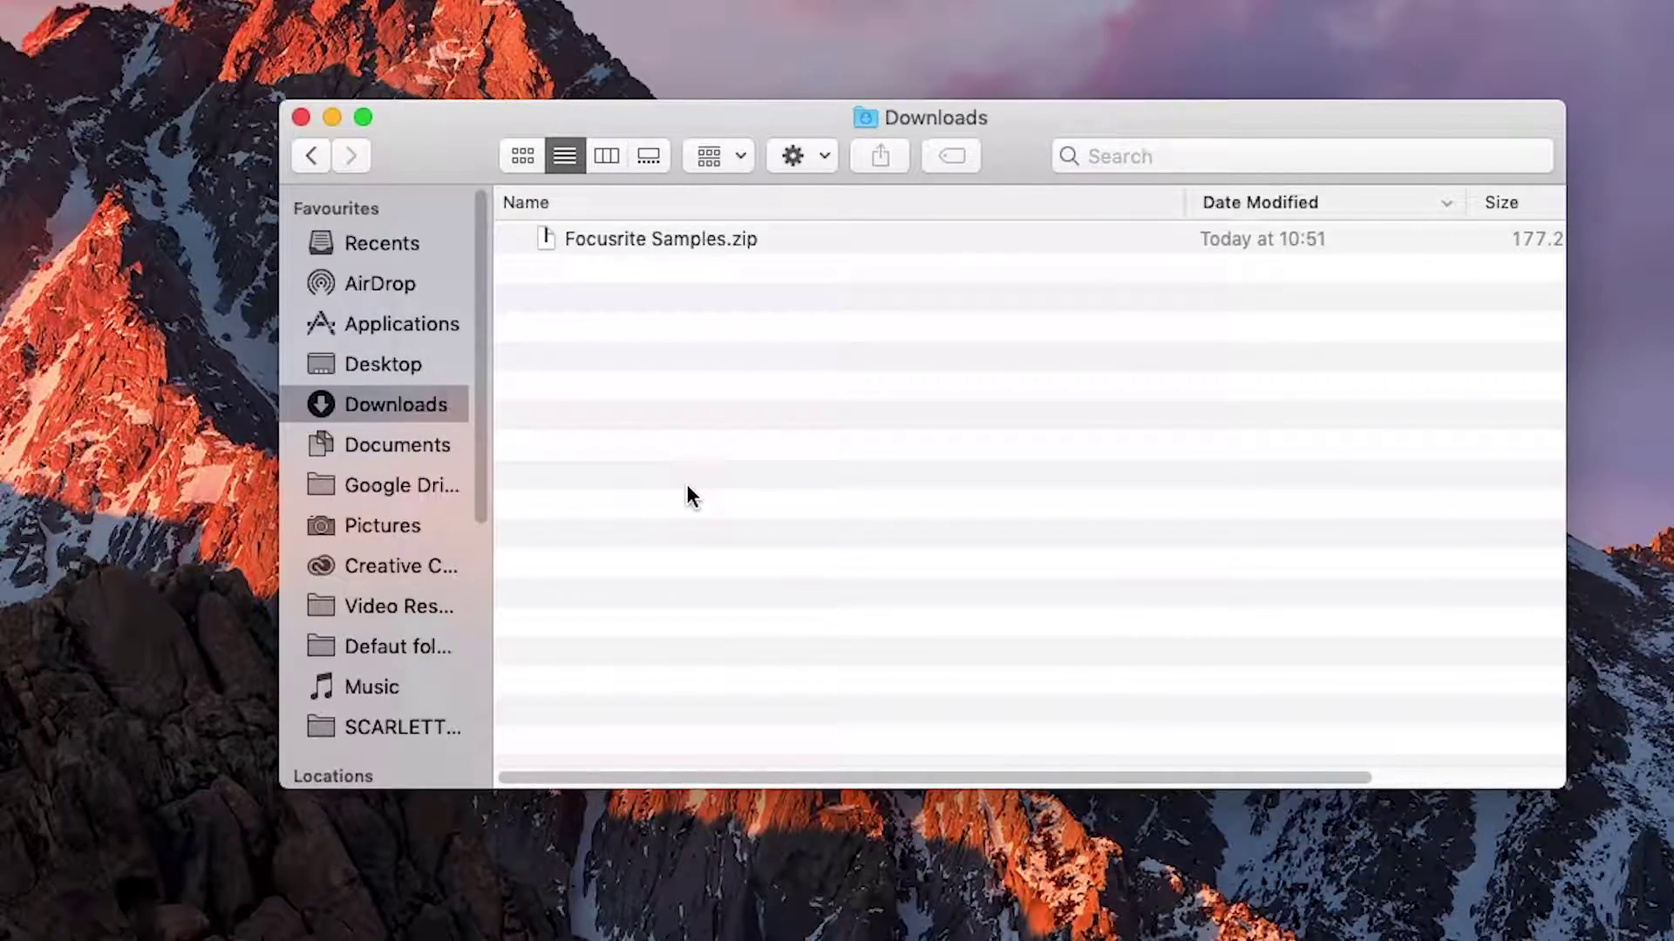
click(649, 241)
double_click(647, 237)
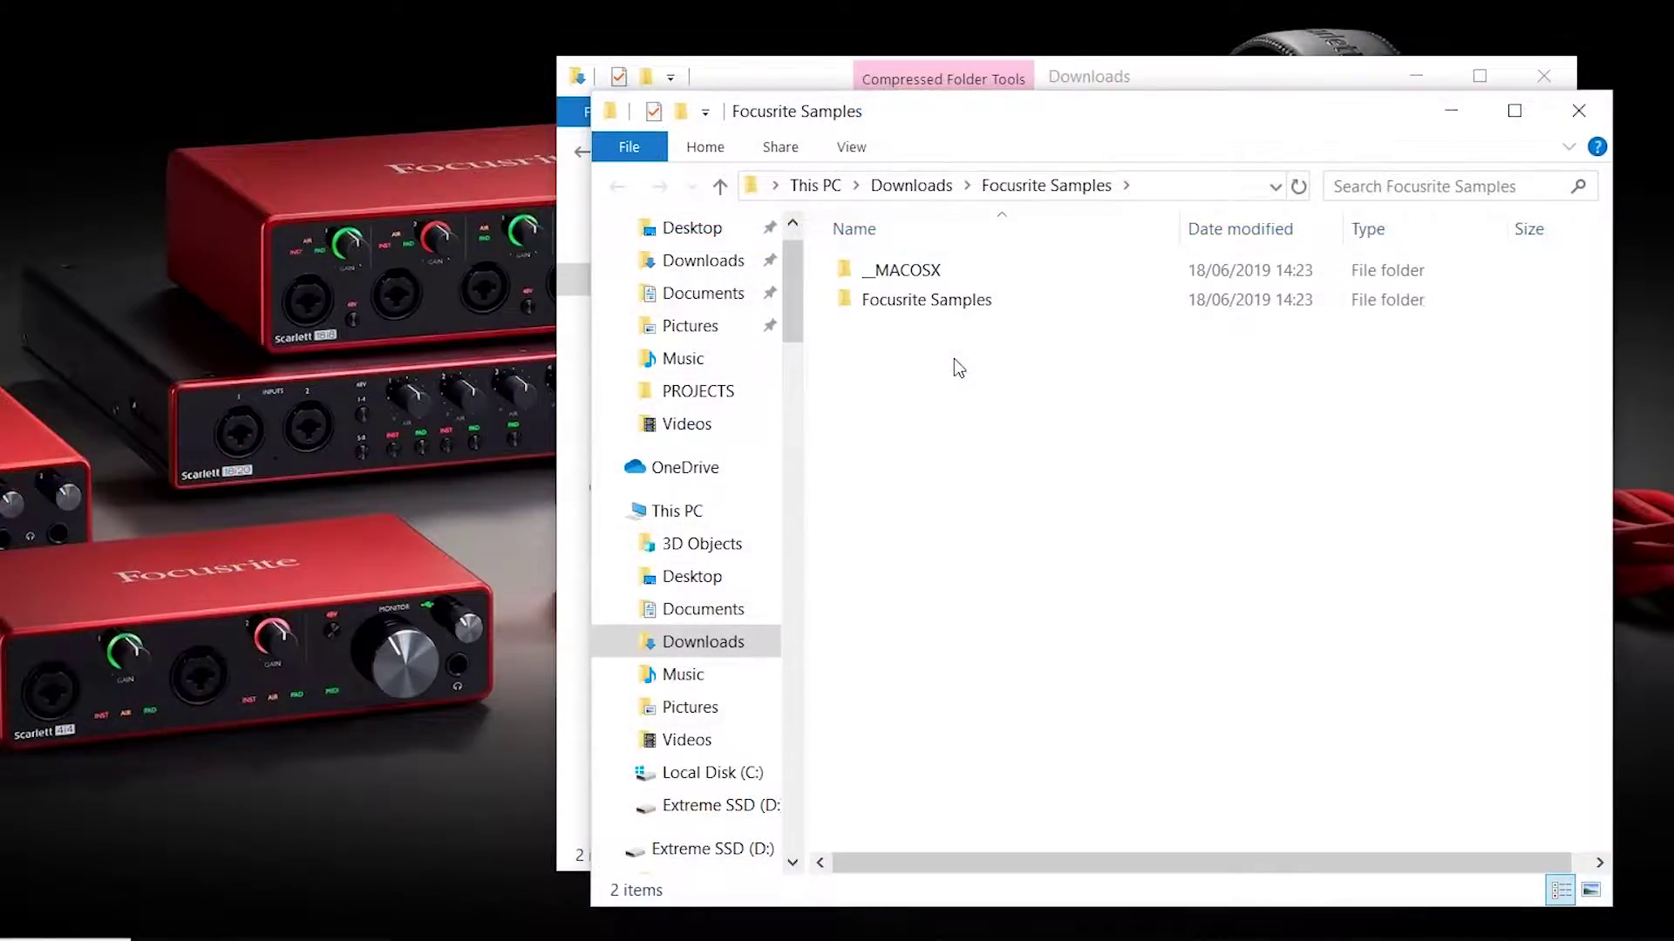
Copy the inner Focusrite Samples folder and create a new folder named SAMPLES in Documents.
right_click(939, 307)
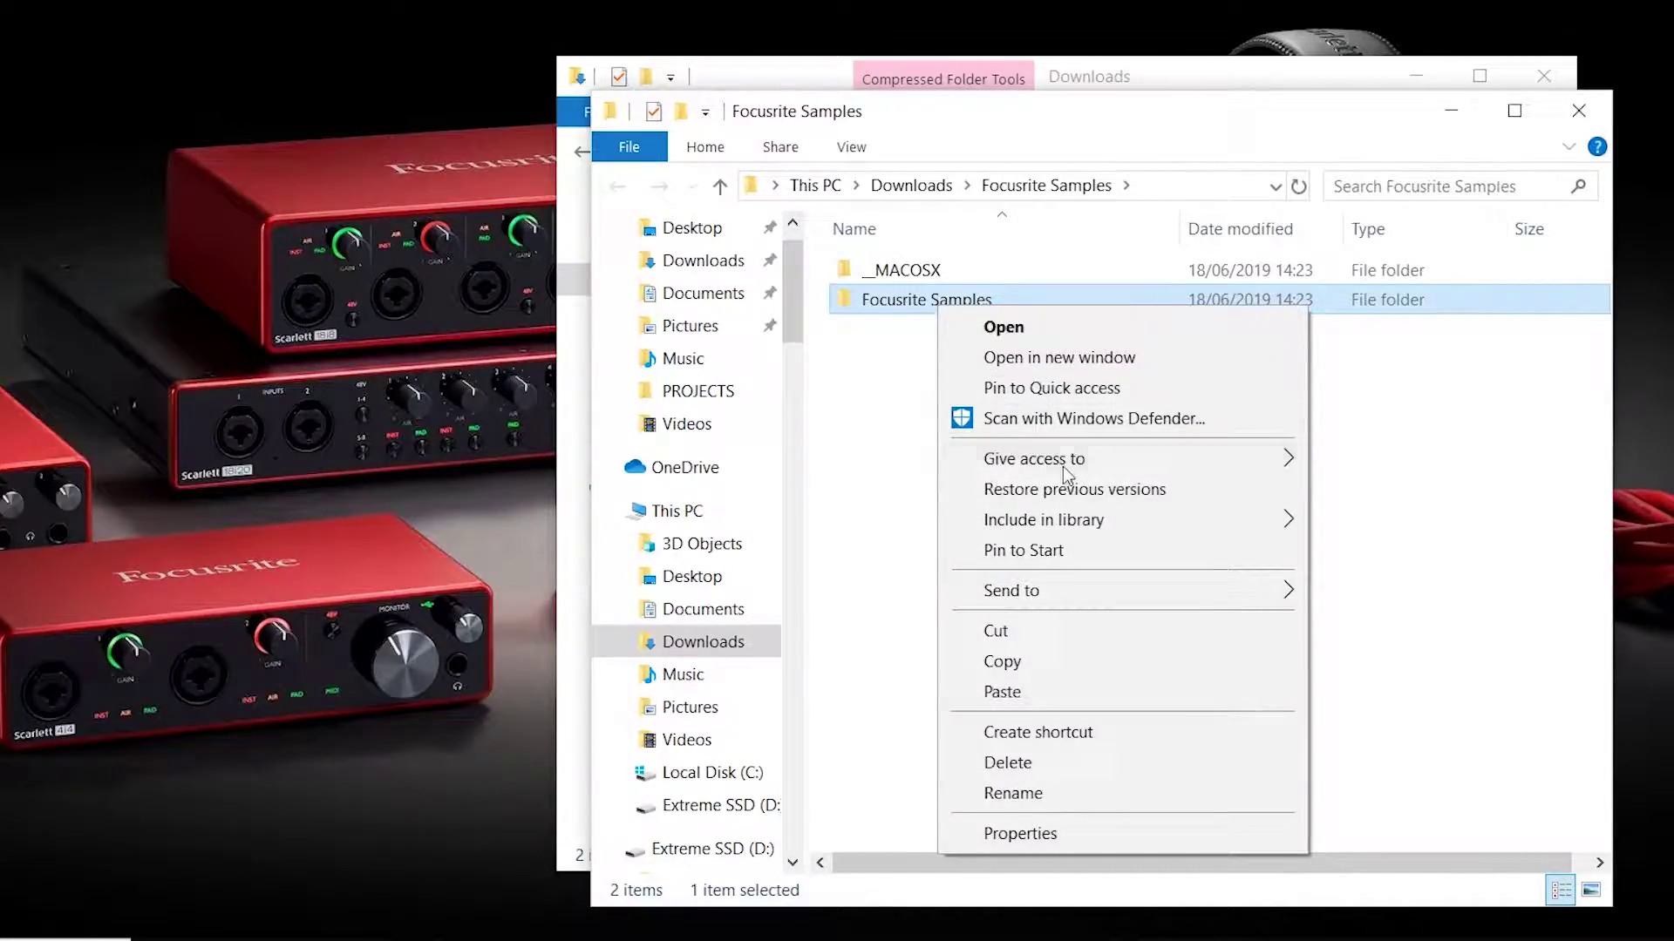
click(1044, 666)
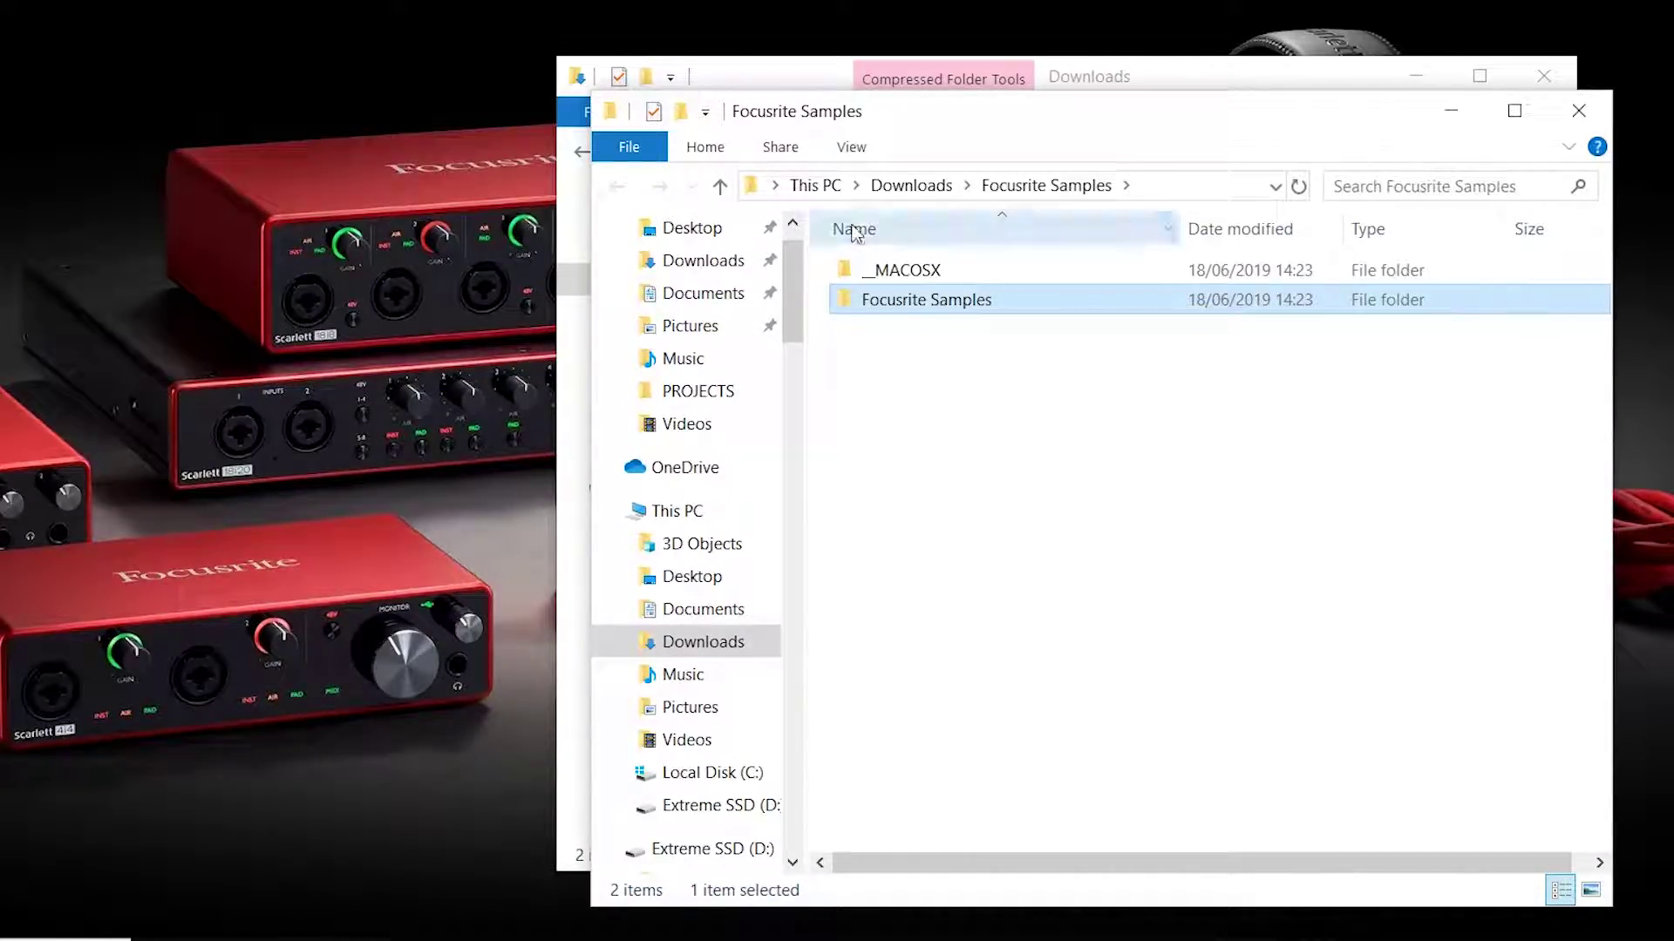
click(757, 73)
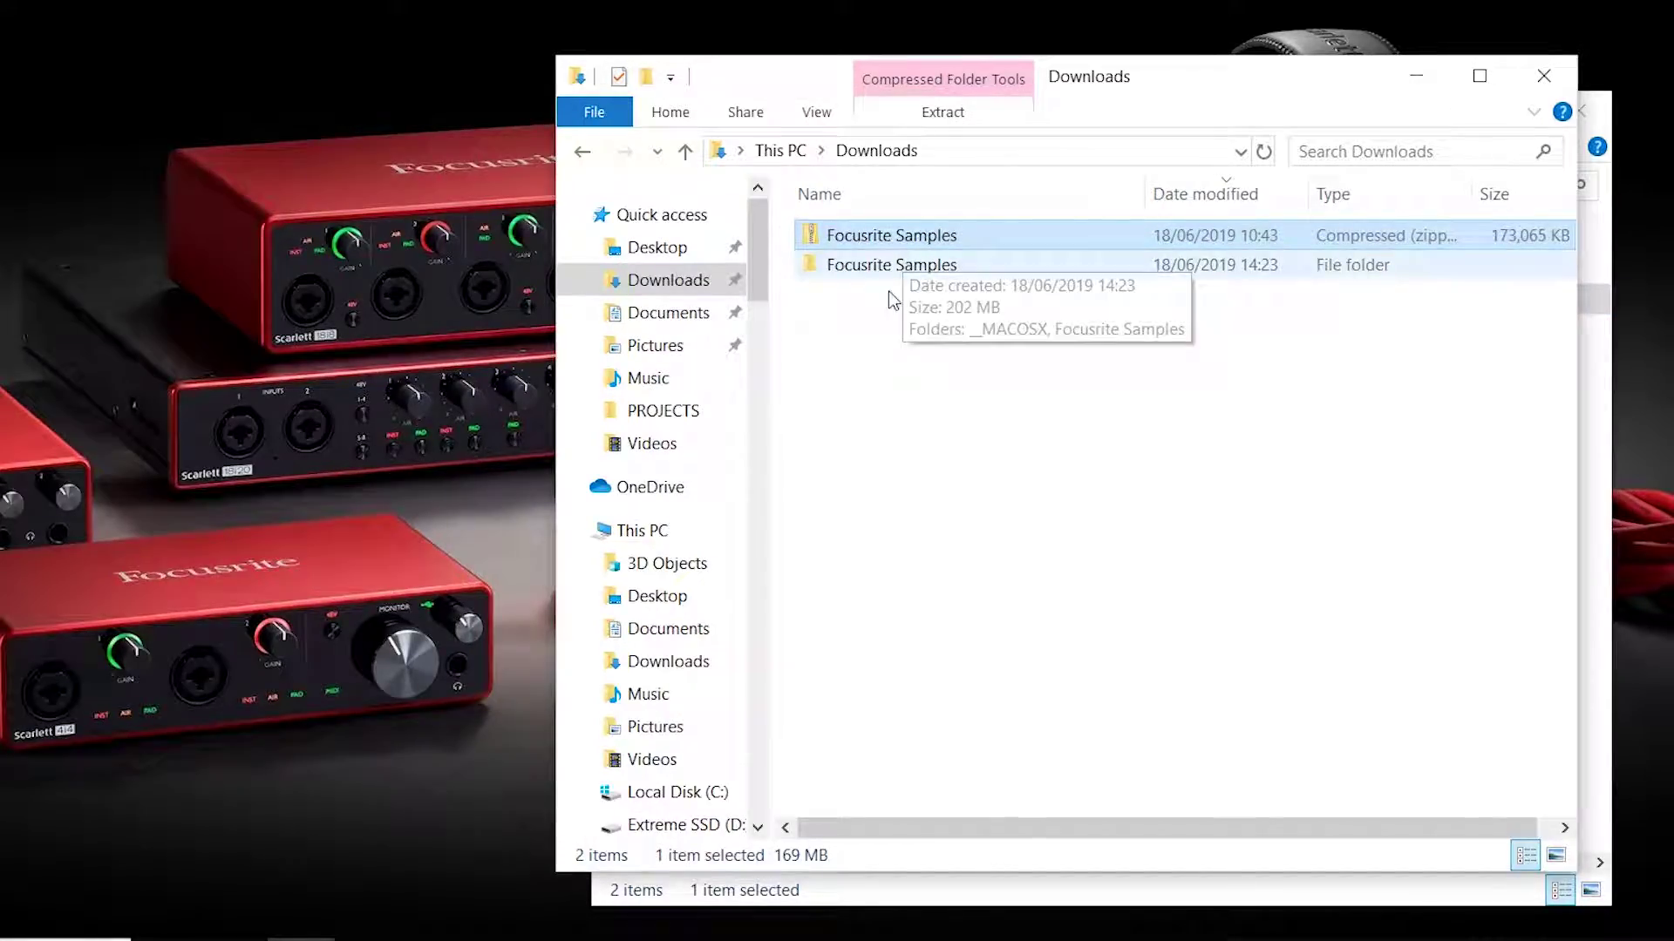
click(671, 321)
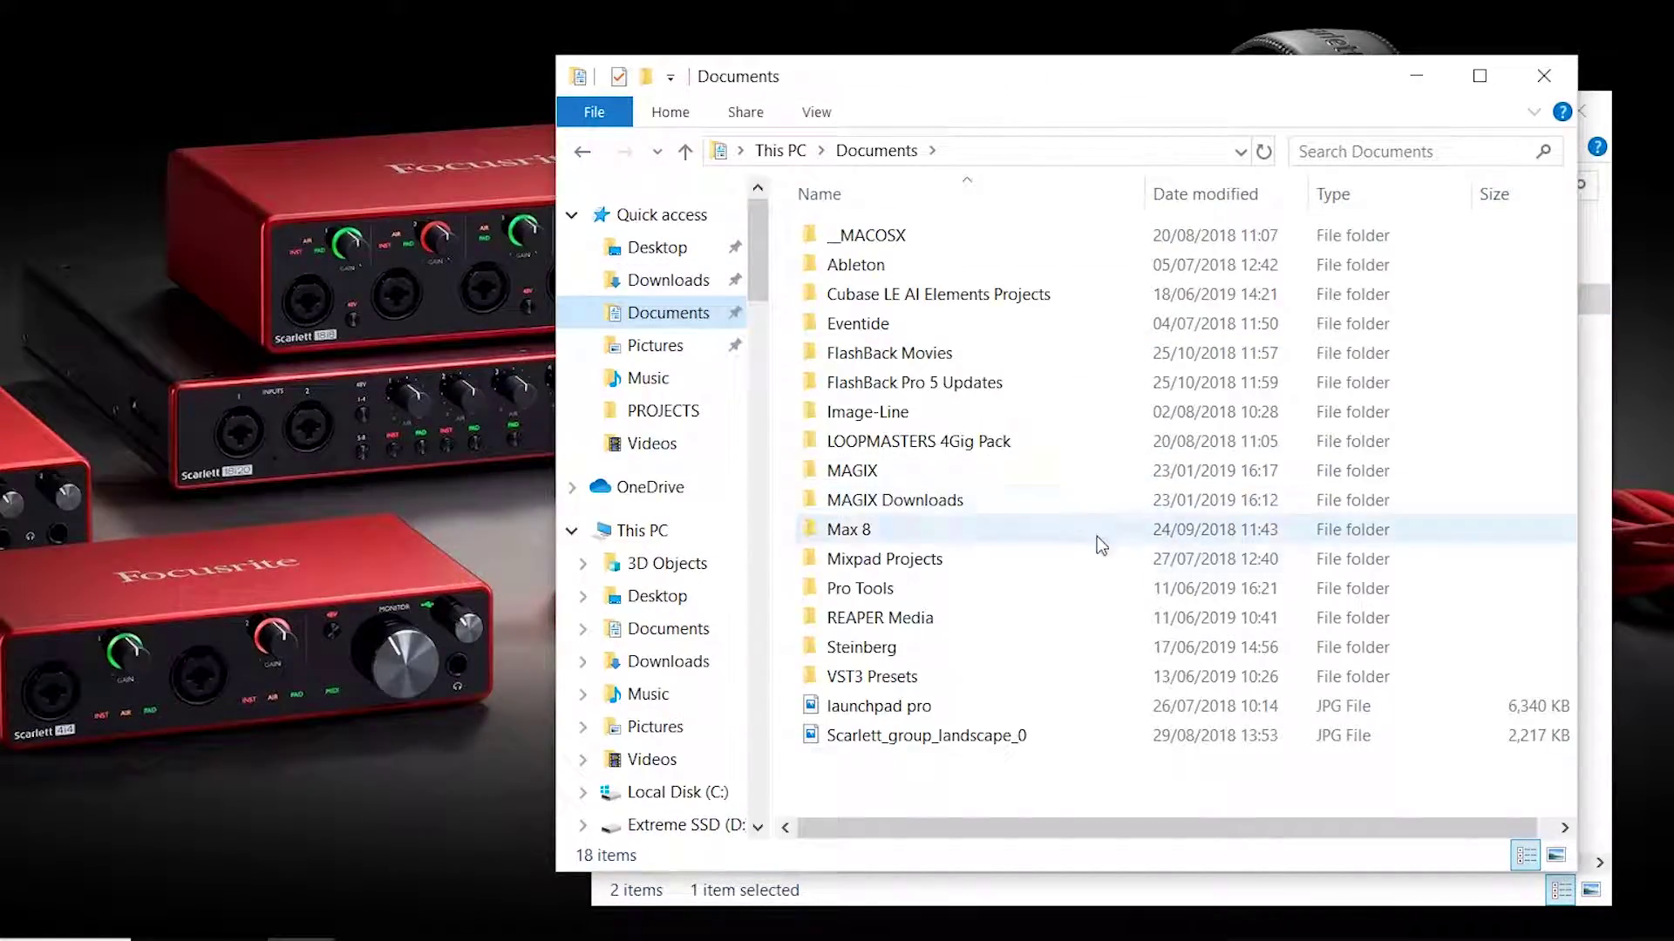
click(643, 78)
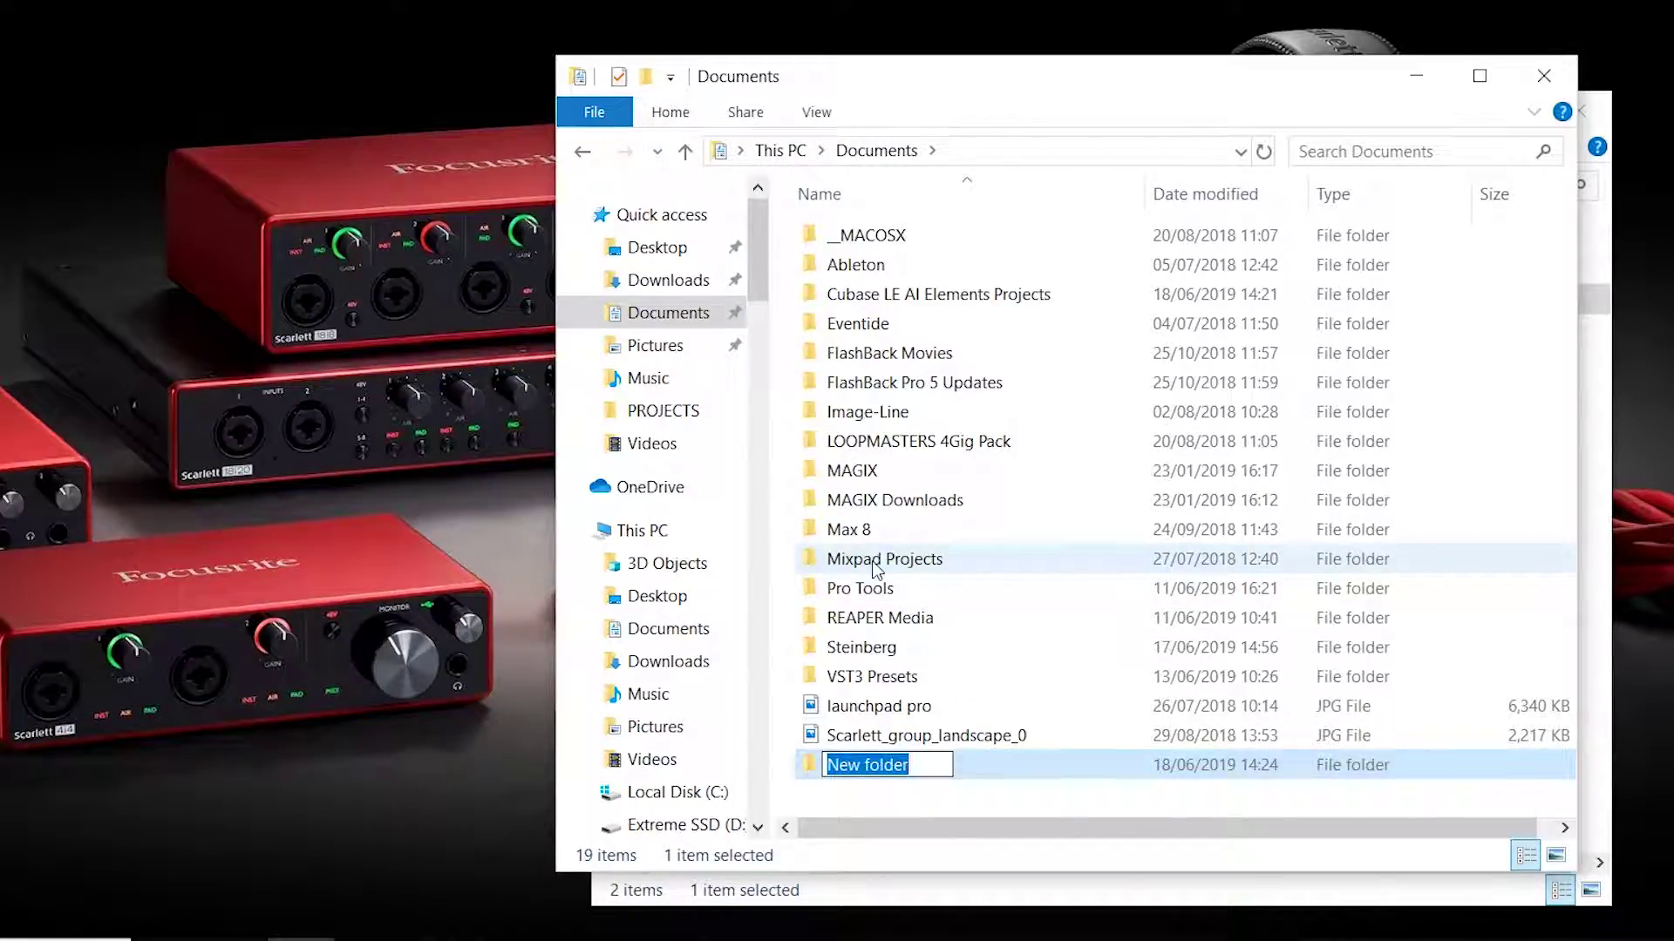
text(SAMPLES)
key(Return)
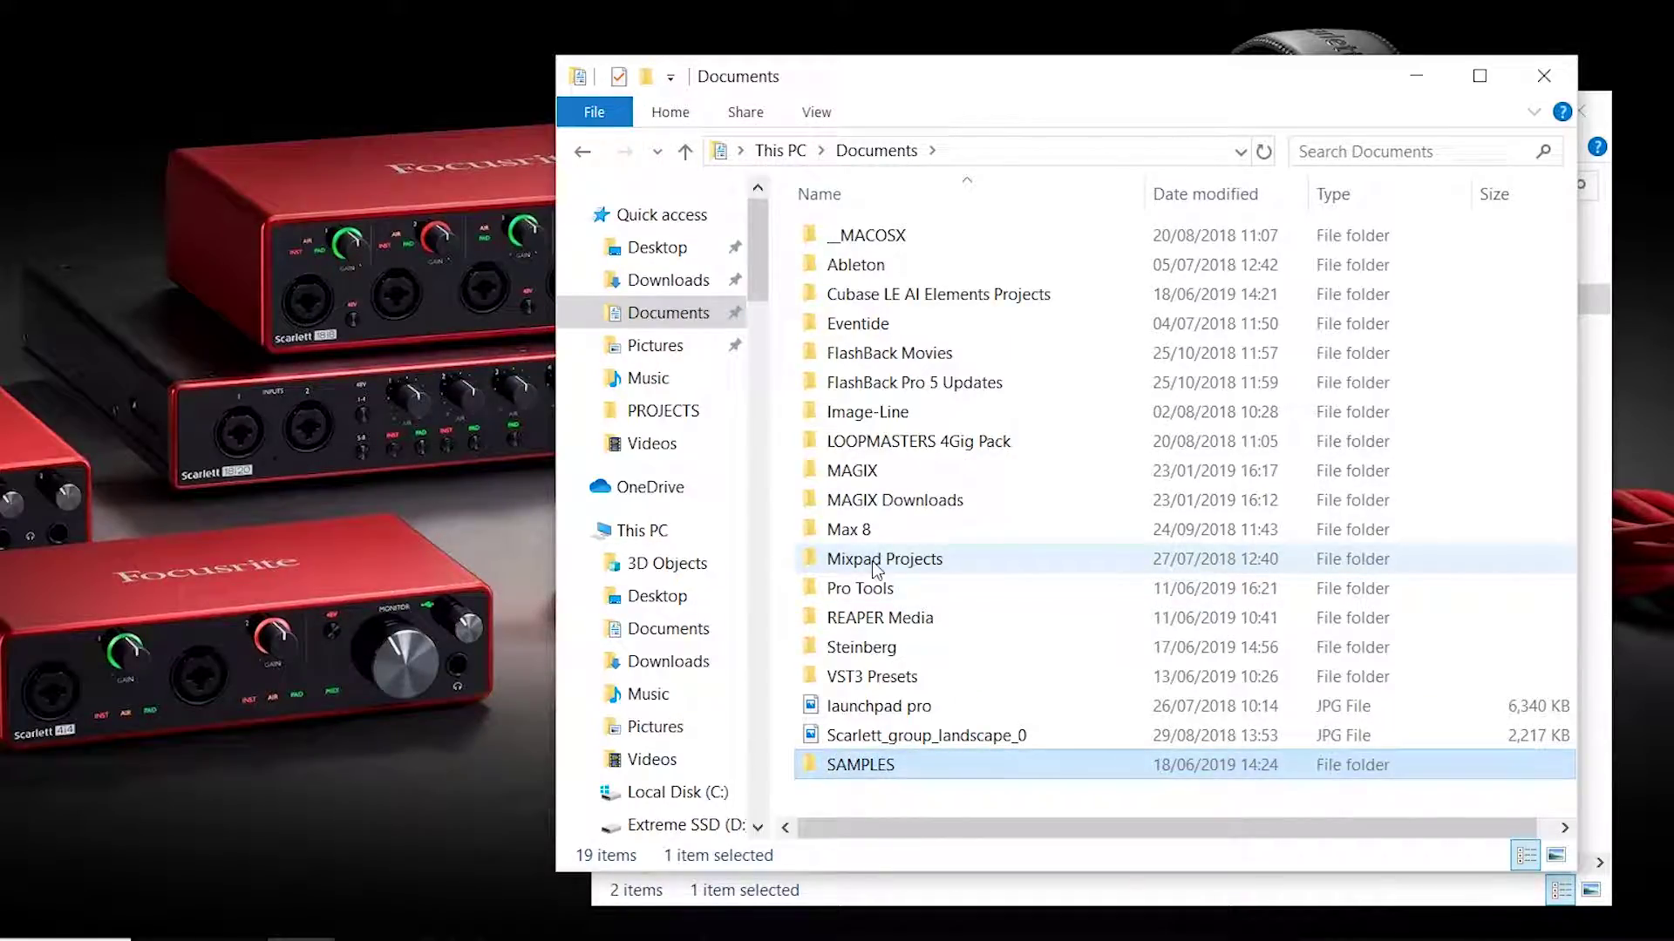
Paste the Focusrite Samples folder inside the new SAMPLES folder.
double_click(891, 767)
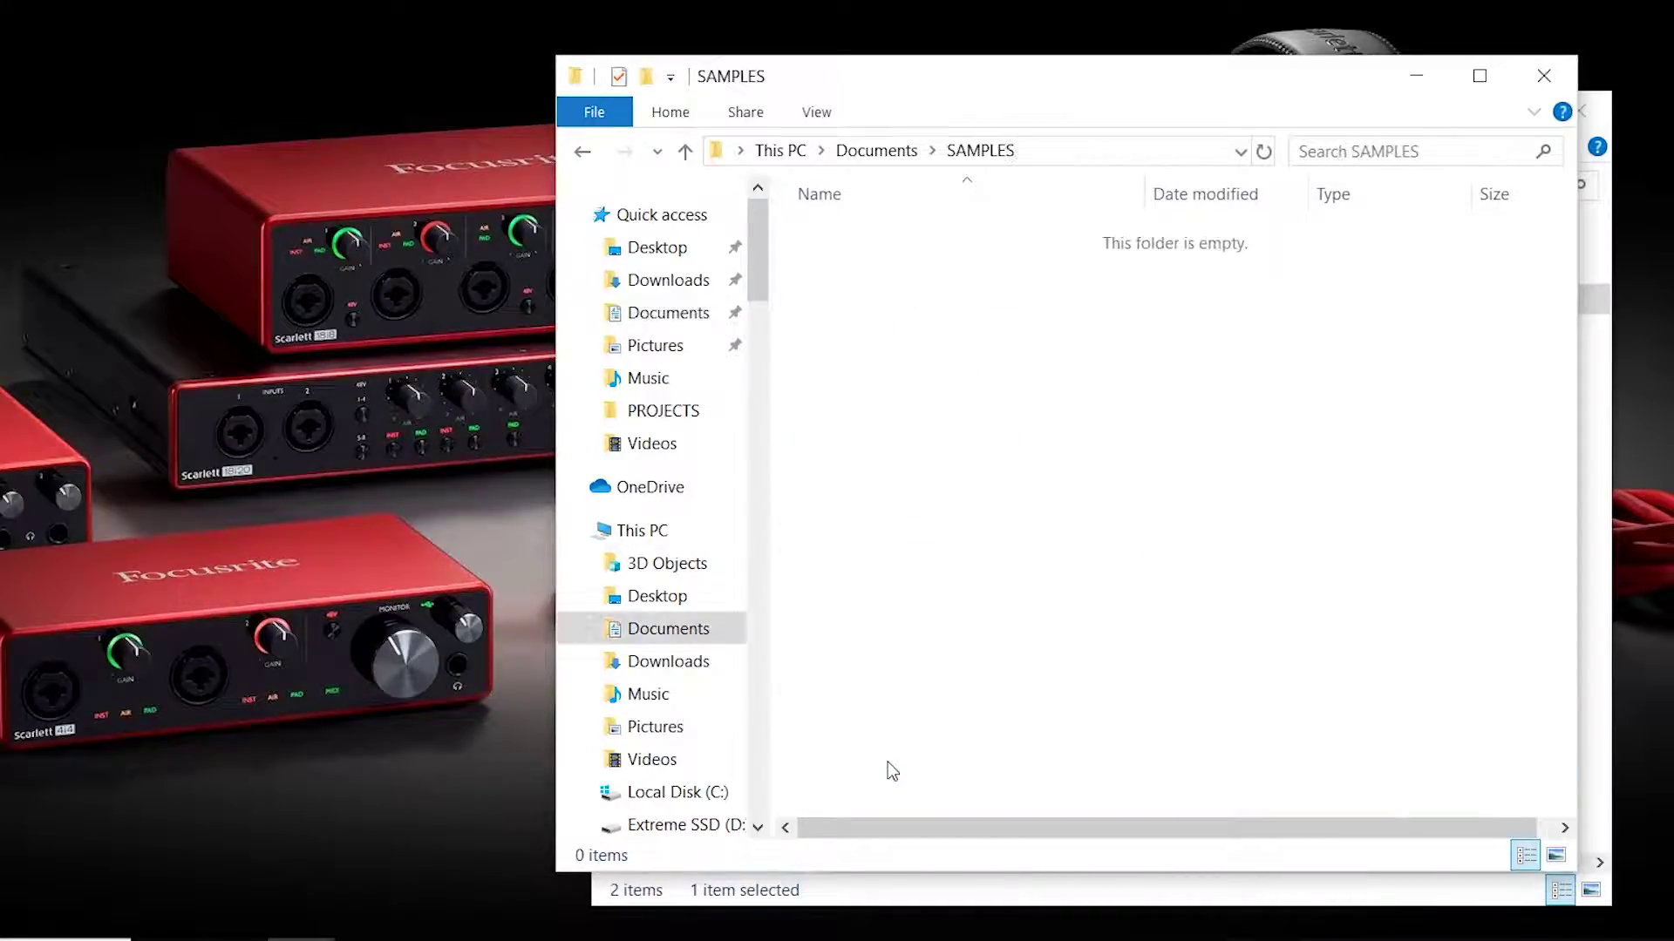
right_click(901, 287)
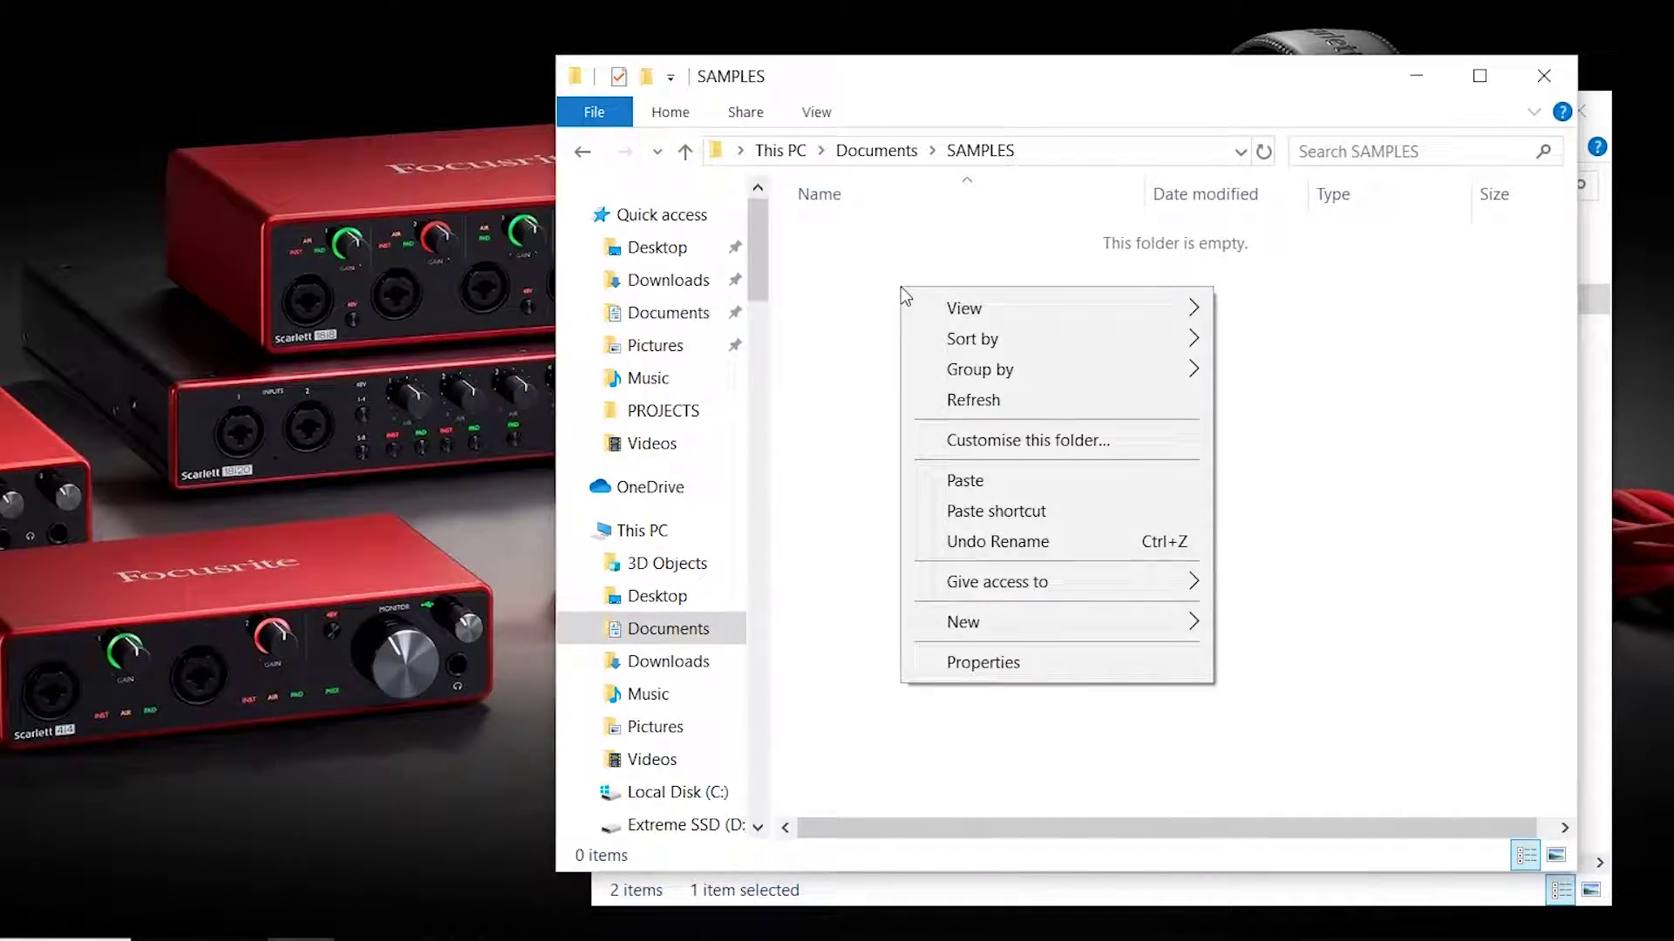
click(1037, 493)
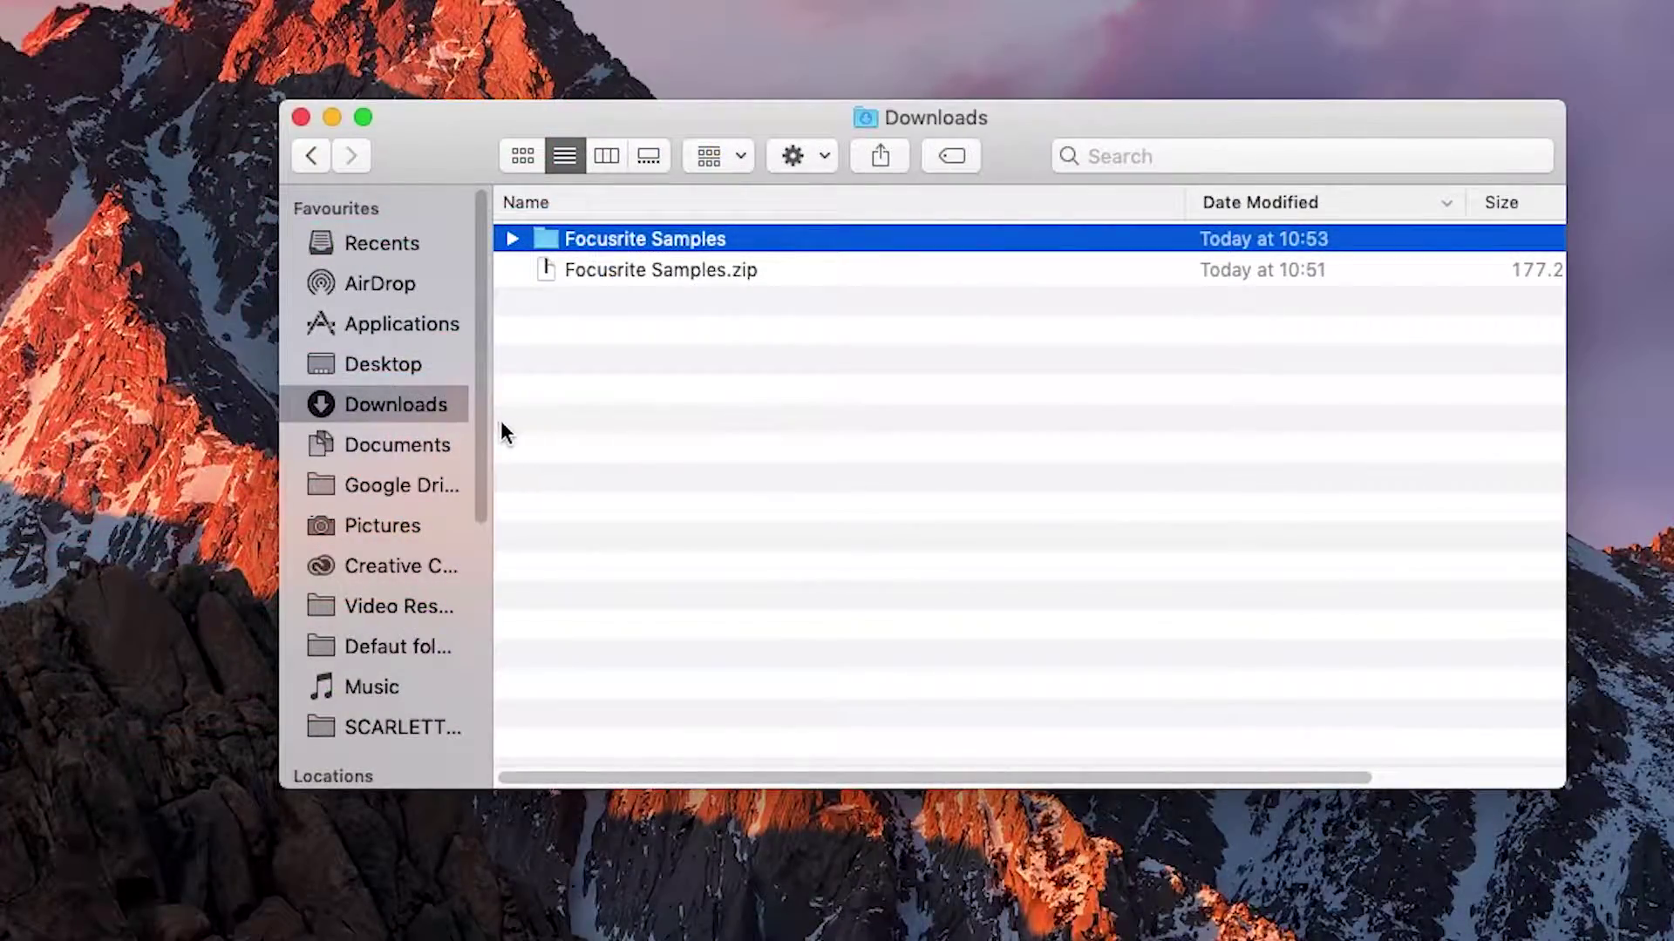
Create a new folder named SAMPLES in Finder's Documents folder.
click(424, 448)
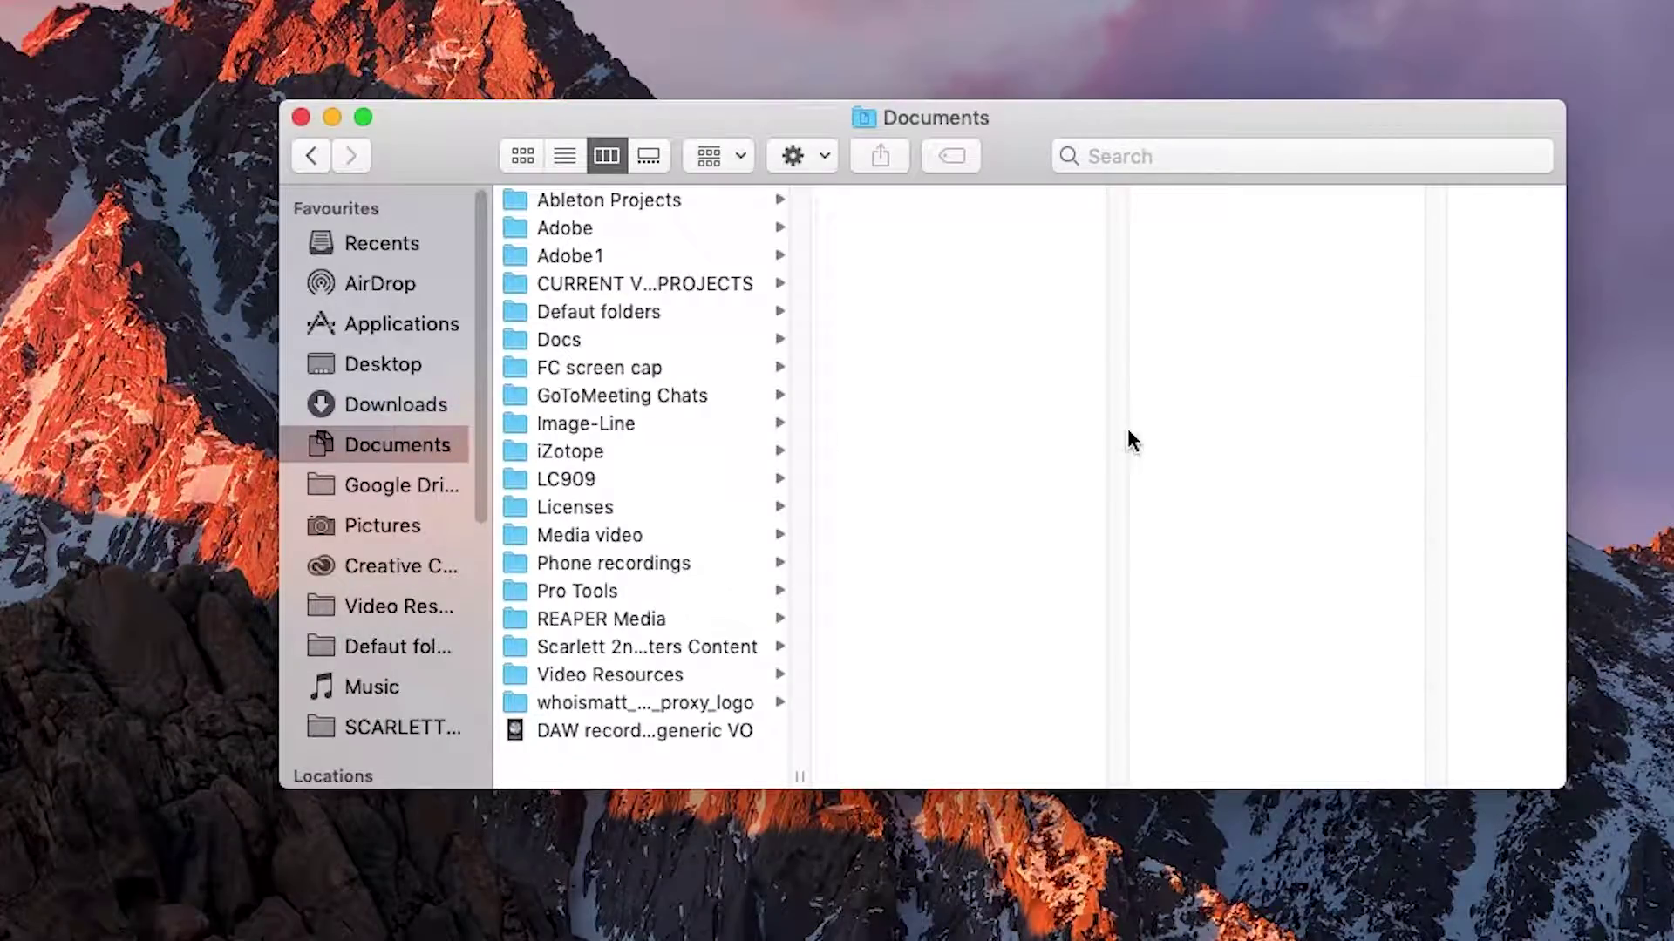
click(824, 154)
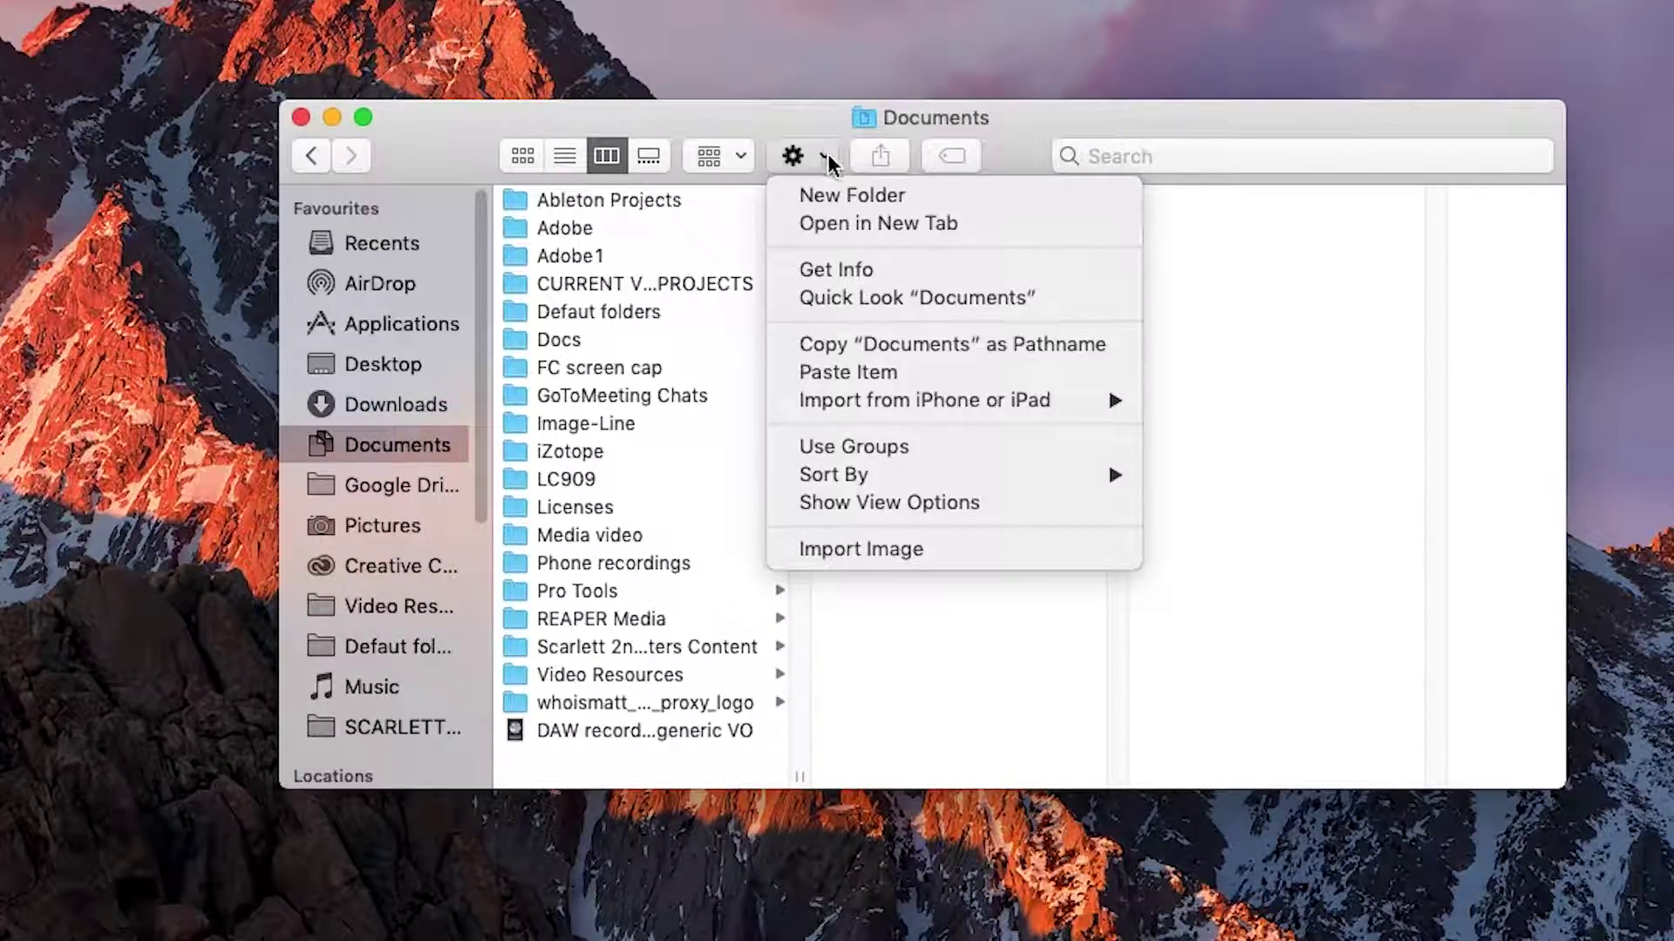
click(891, 200)
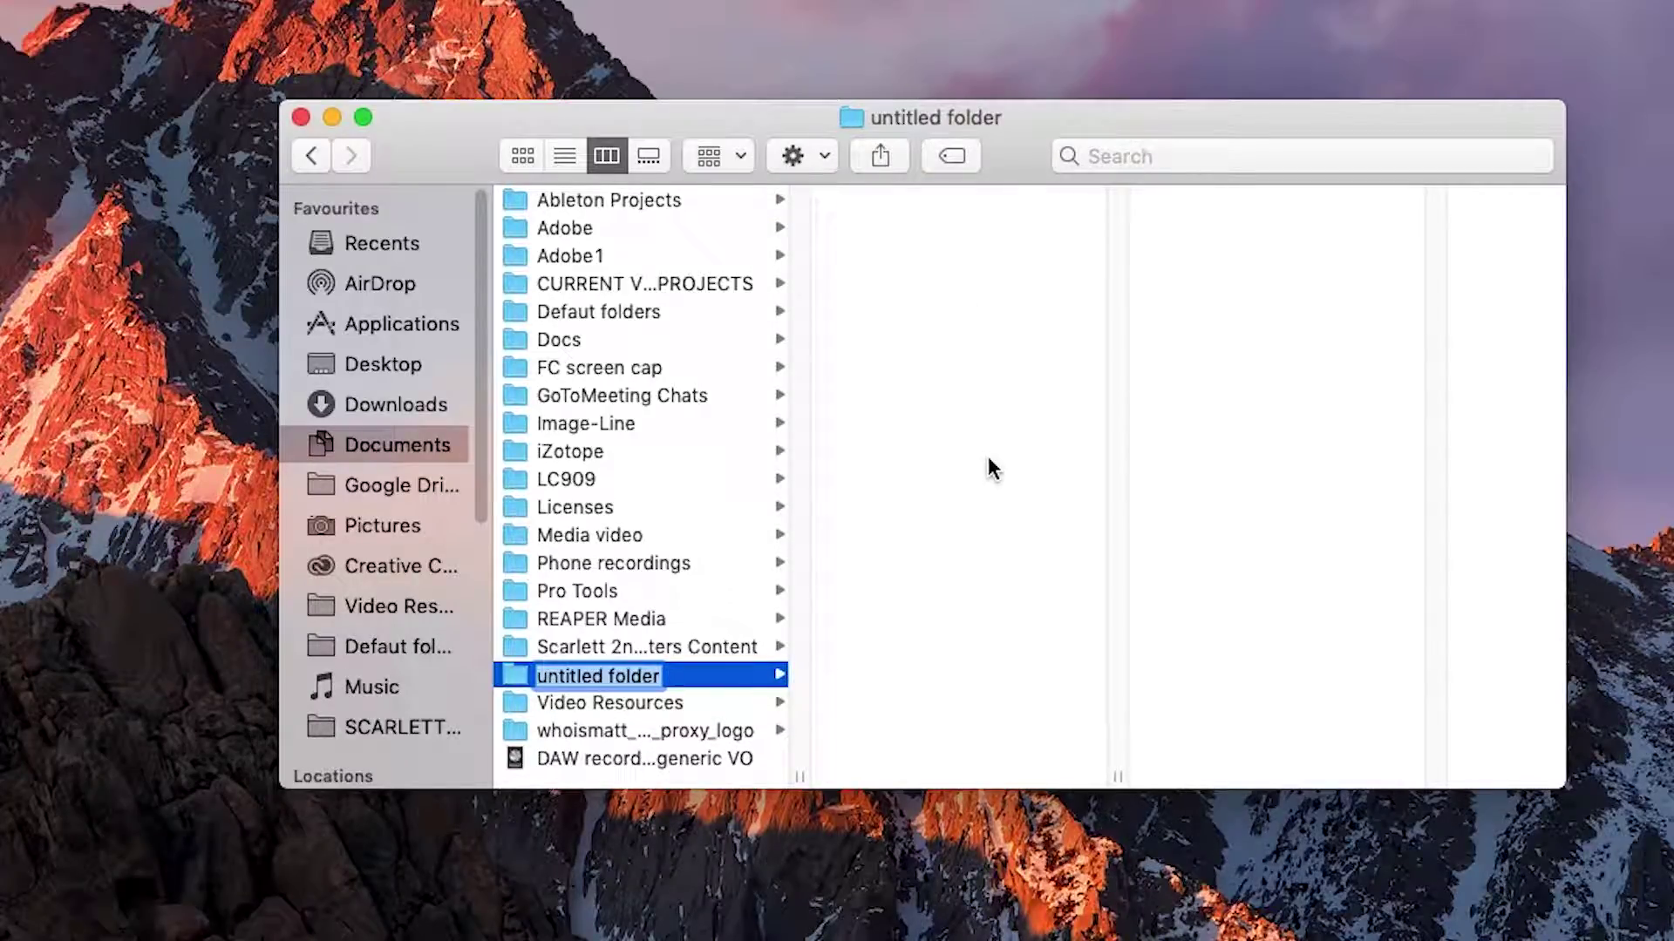
text(SAMPLES)
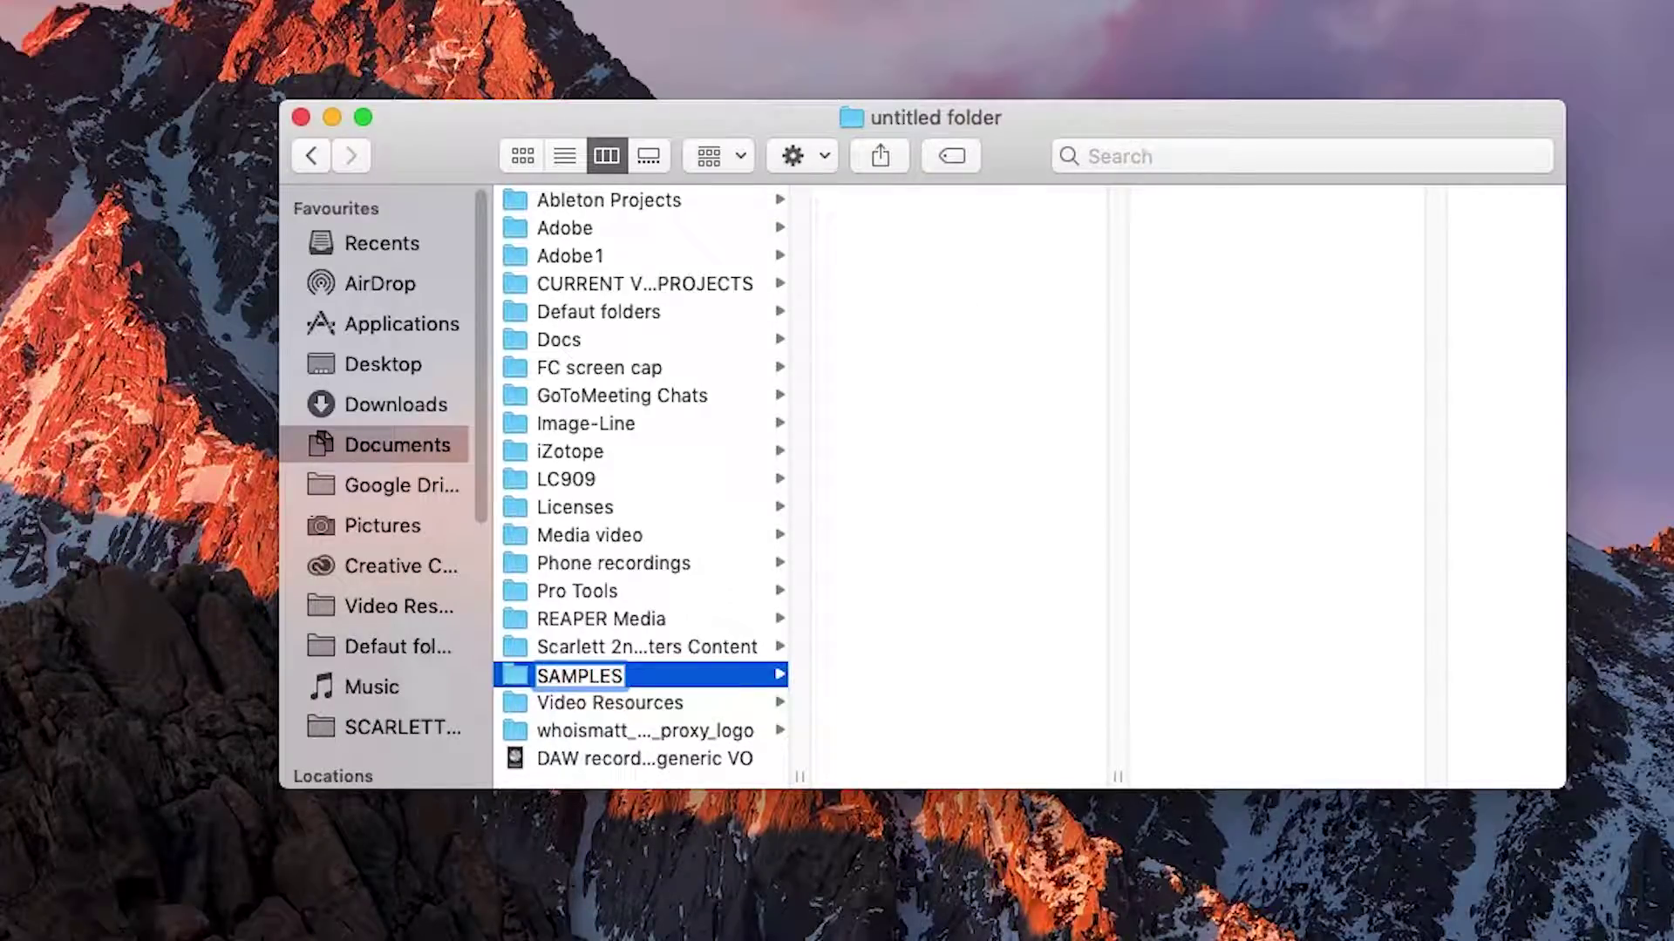
key(Return)
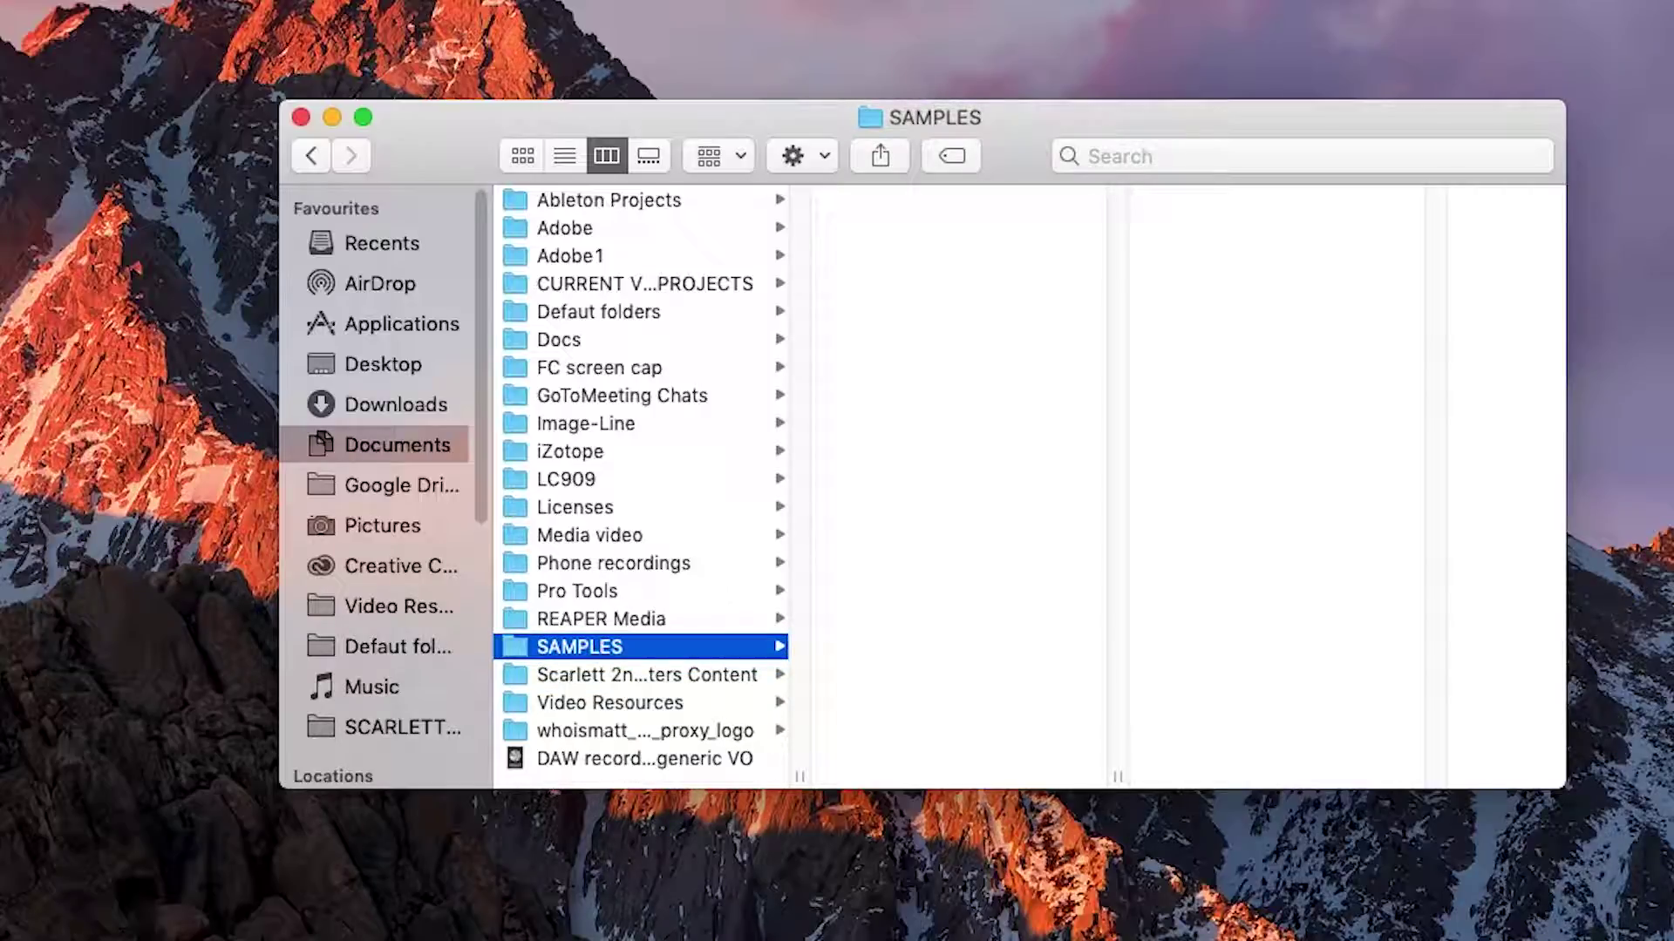
Copy Focusrite Samples from Downloads and paste it into Documents/SAMPLES.
click(411, 400)
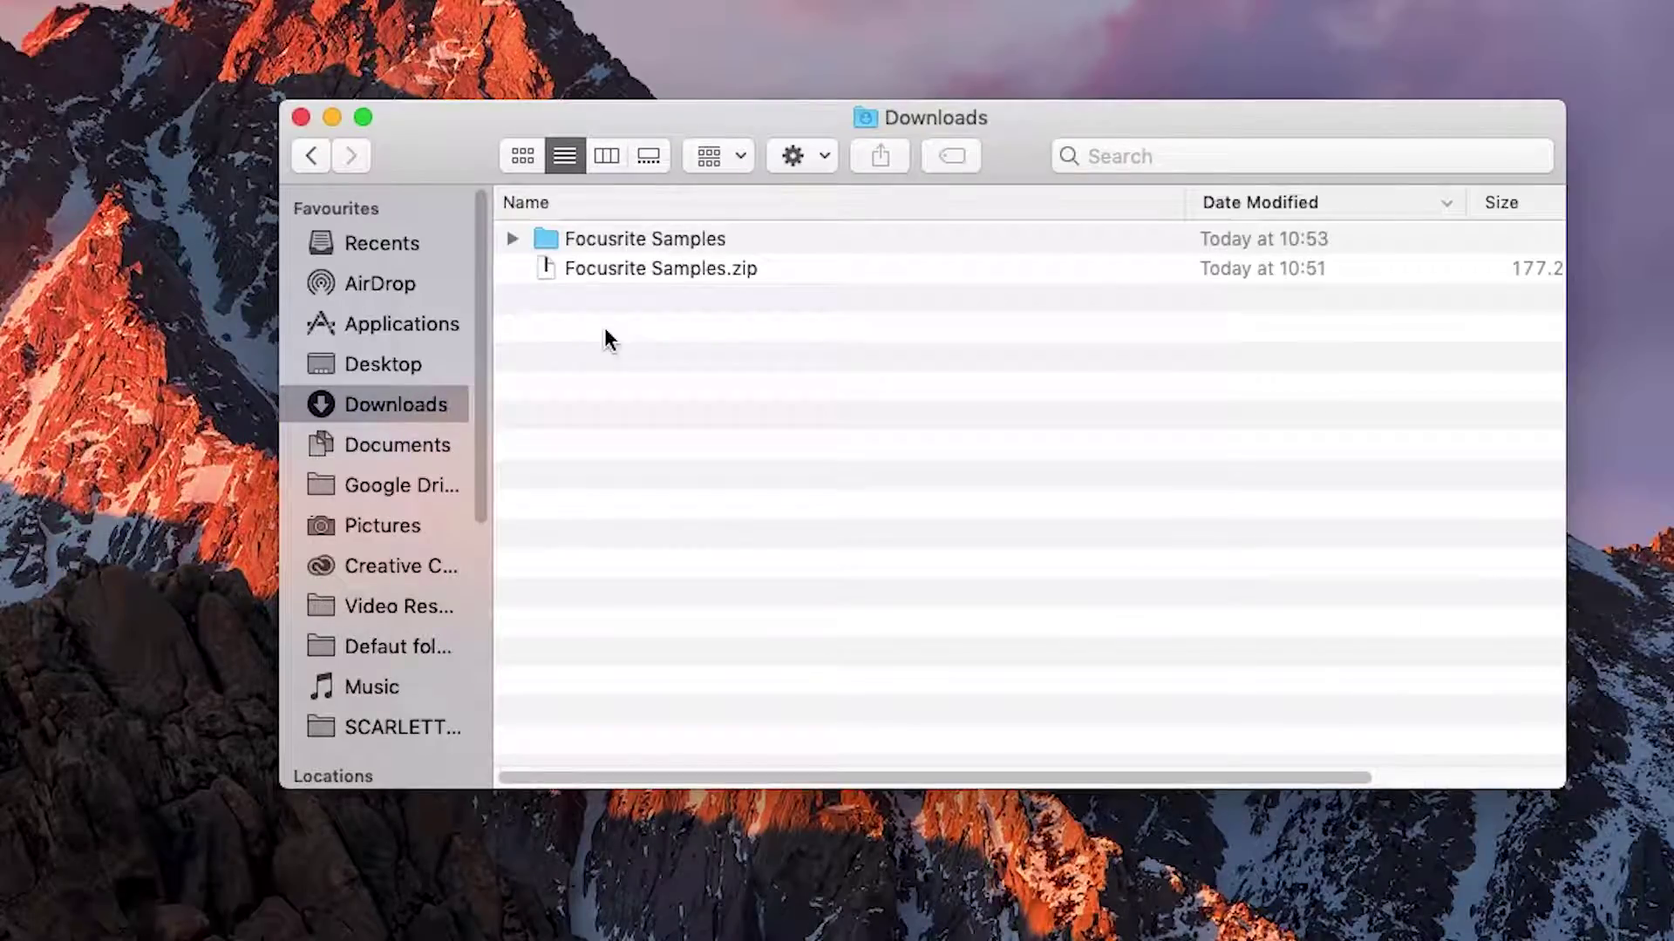
right_click(661, 236)
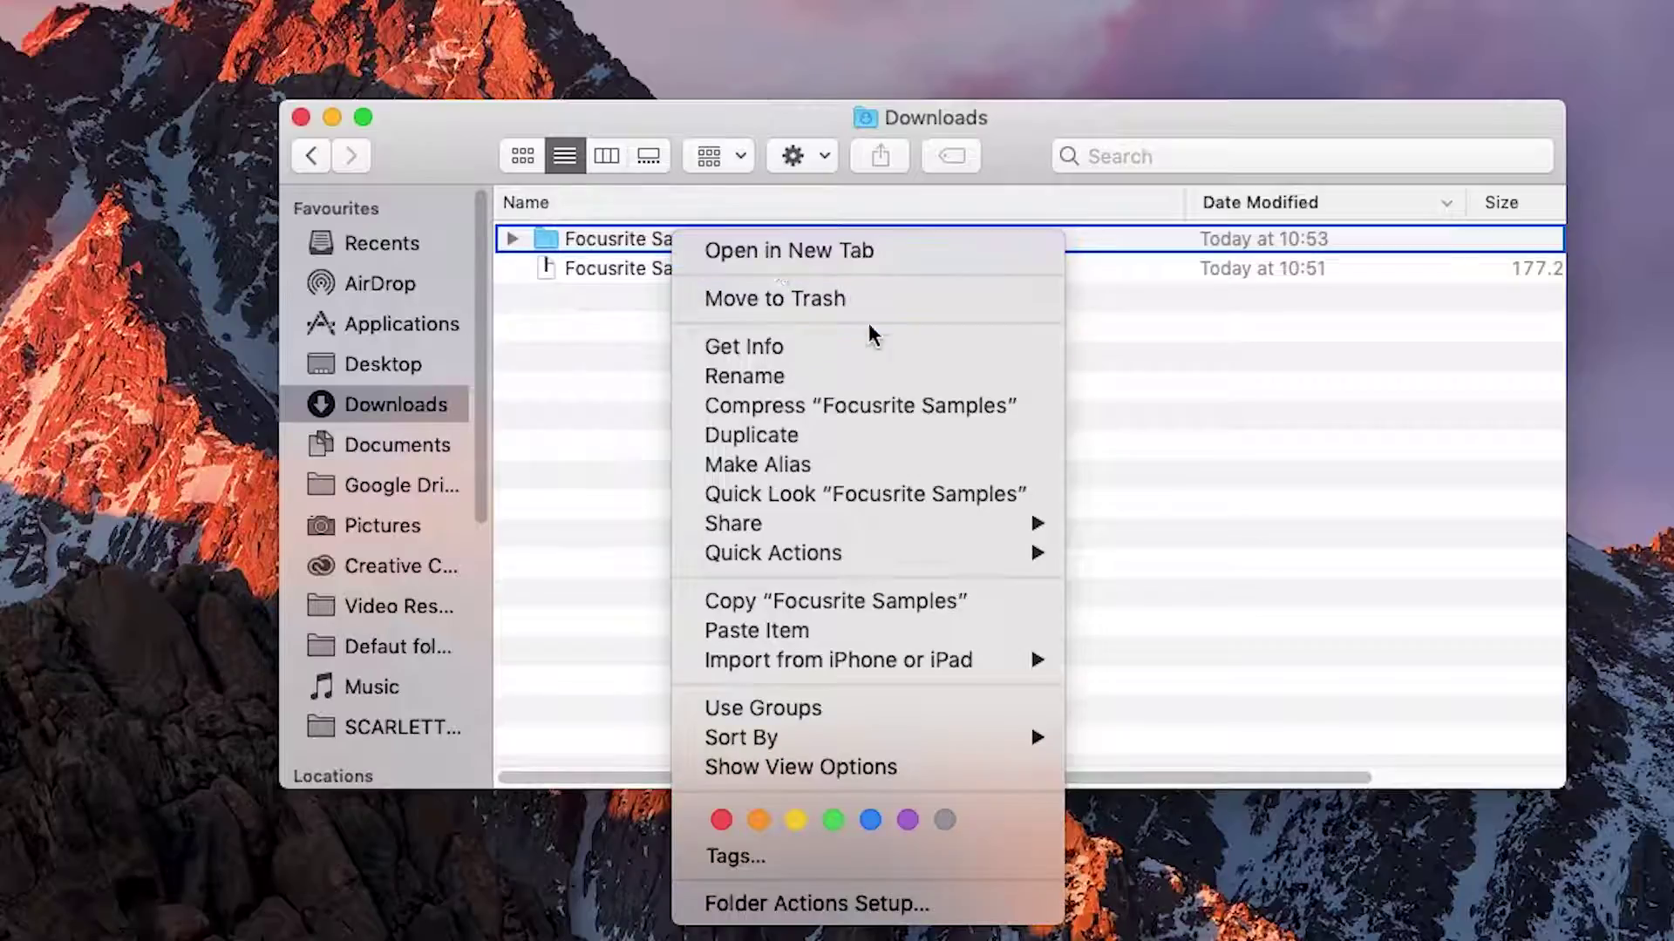
mouse_move(1015, 528)
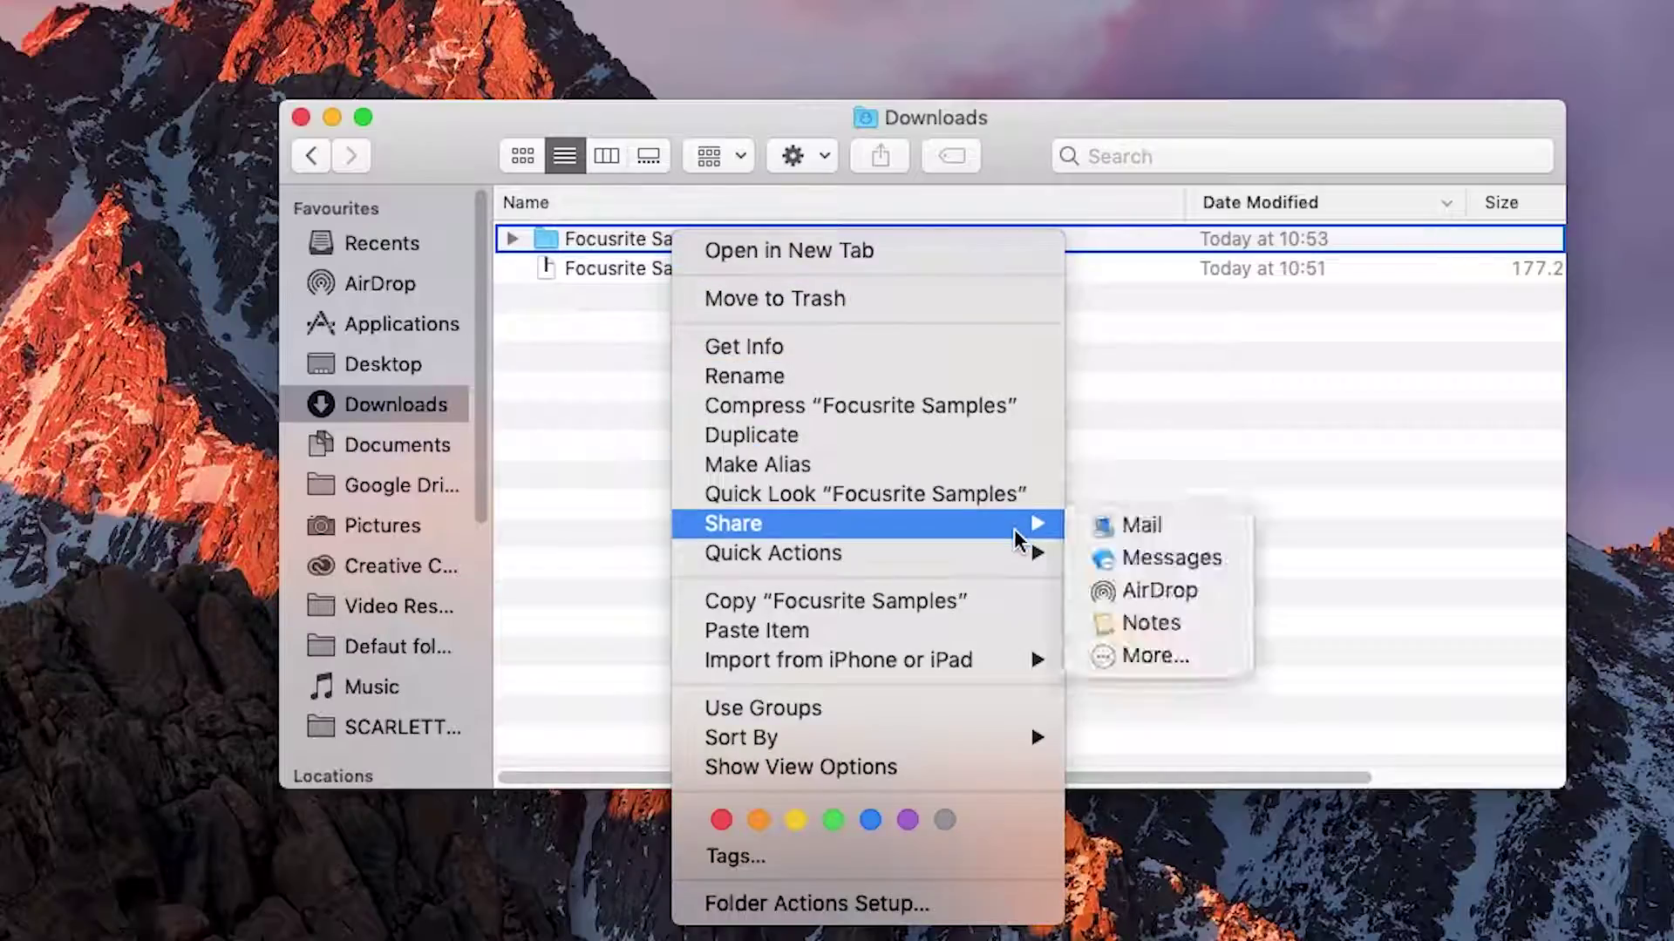
click(907, 605)
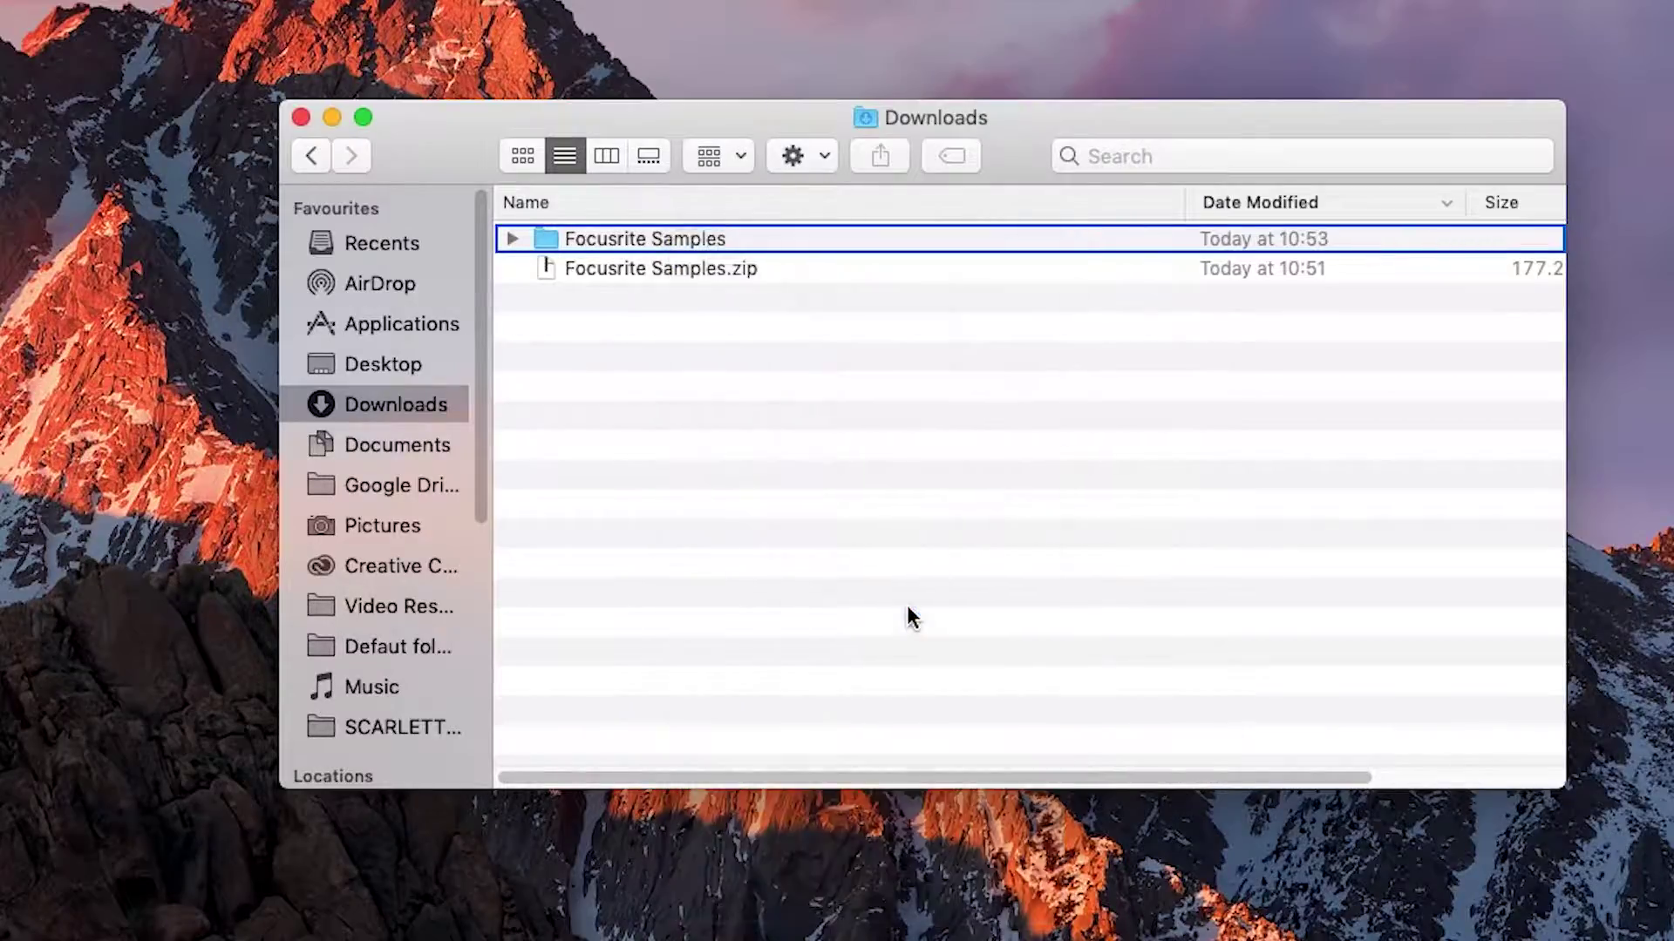
click(385, 446)
click(610, 647)
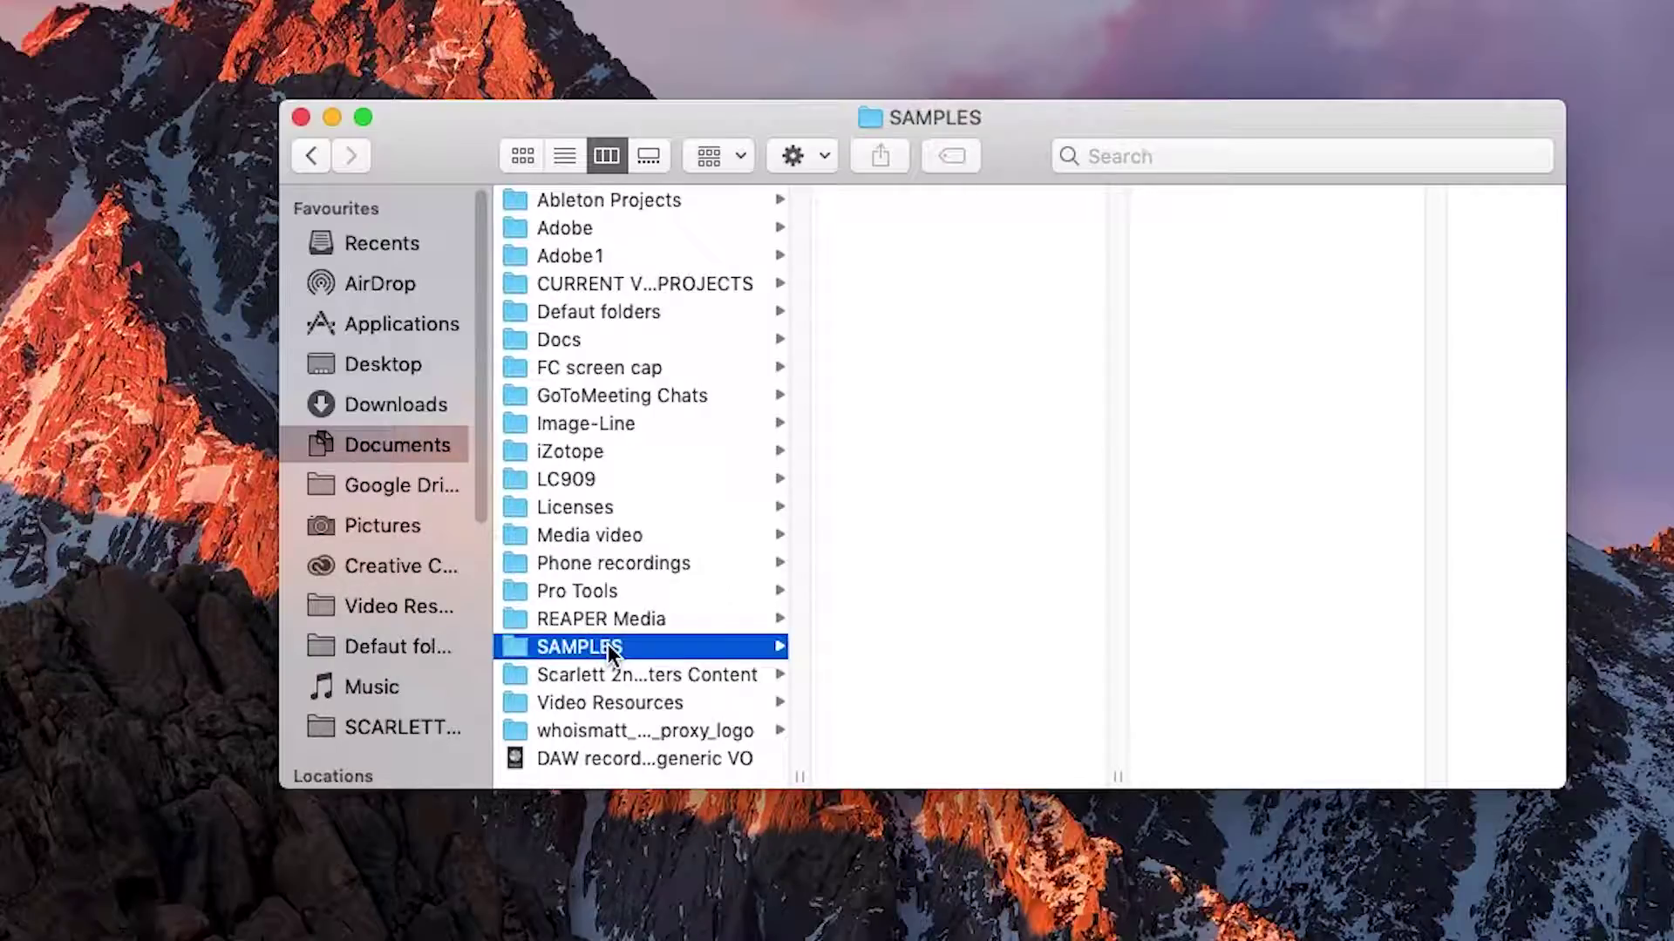
right_click(910, 222)
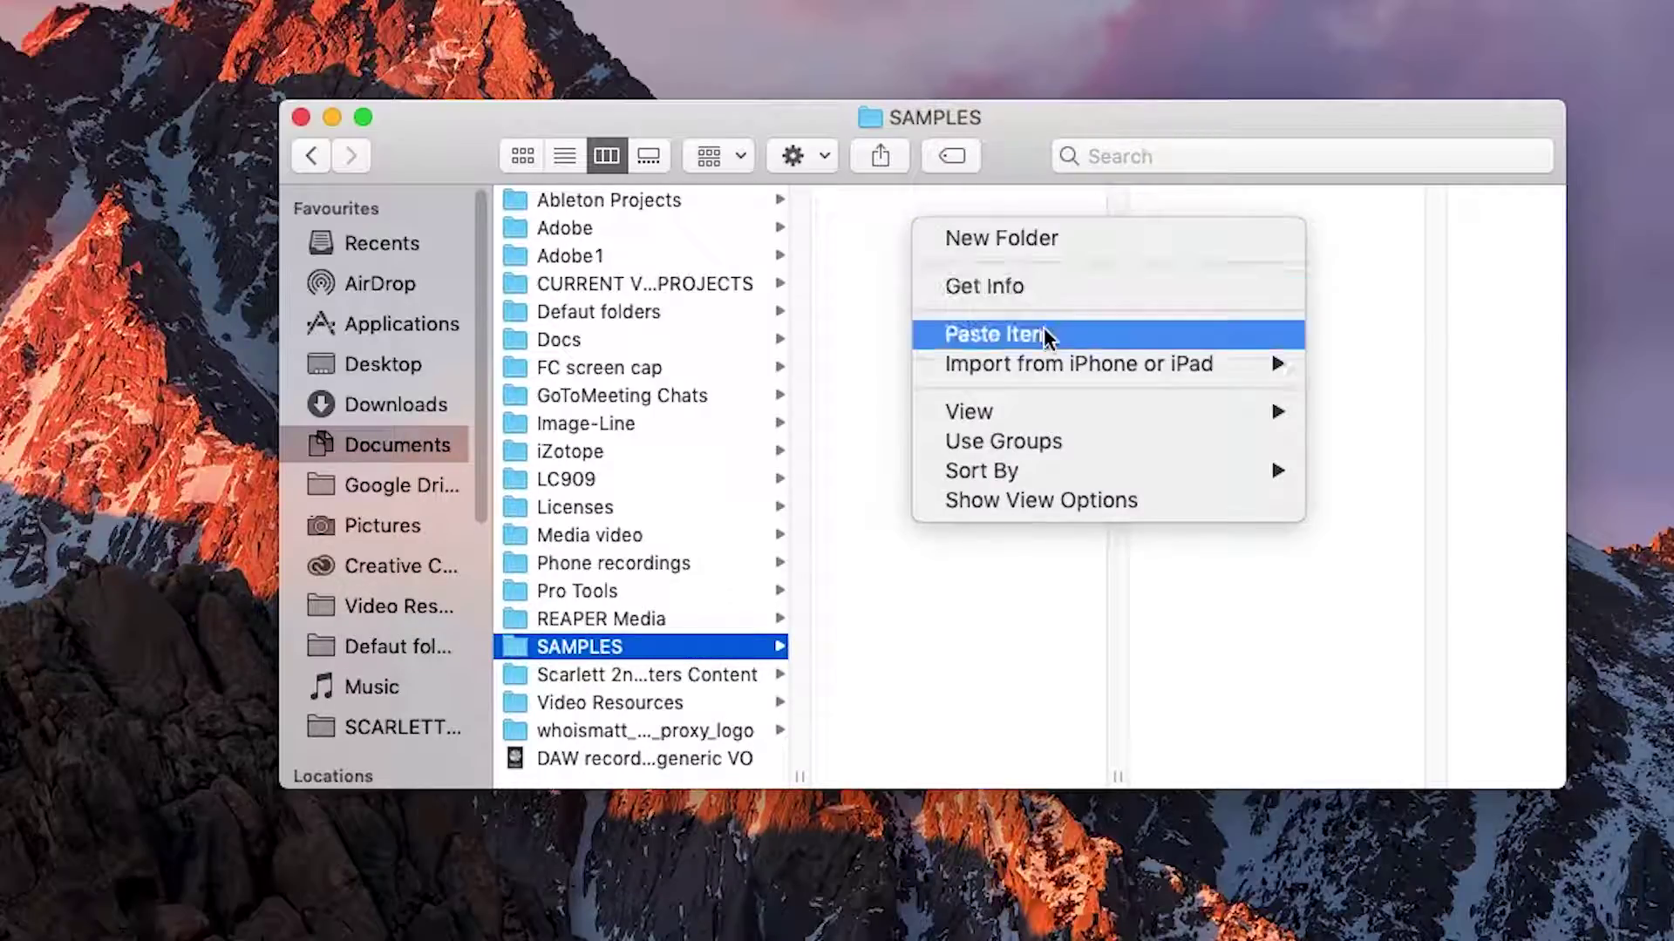
click(1065, 340)
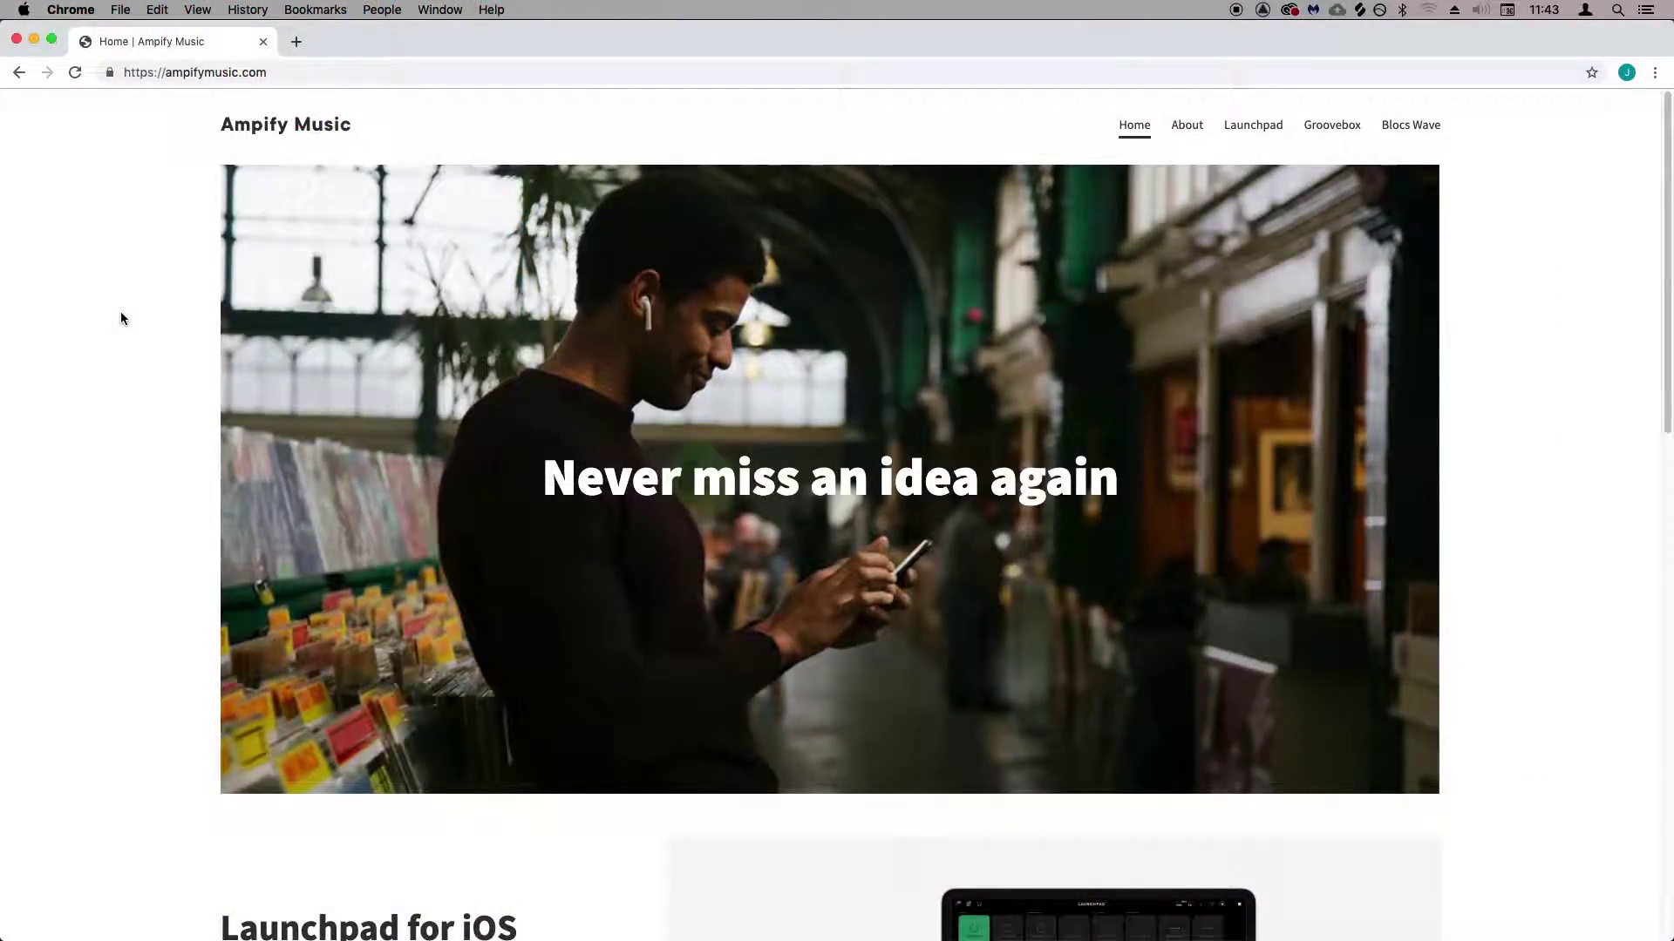
scroll(121, 318, down, 6)
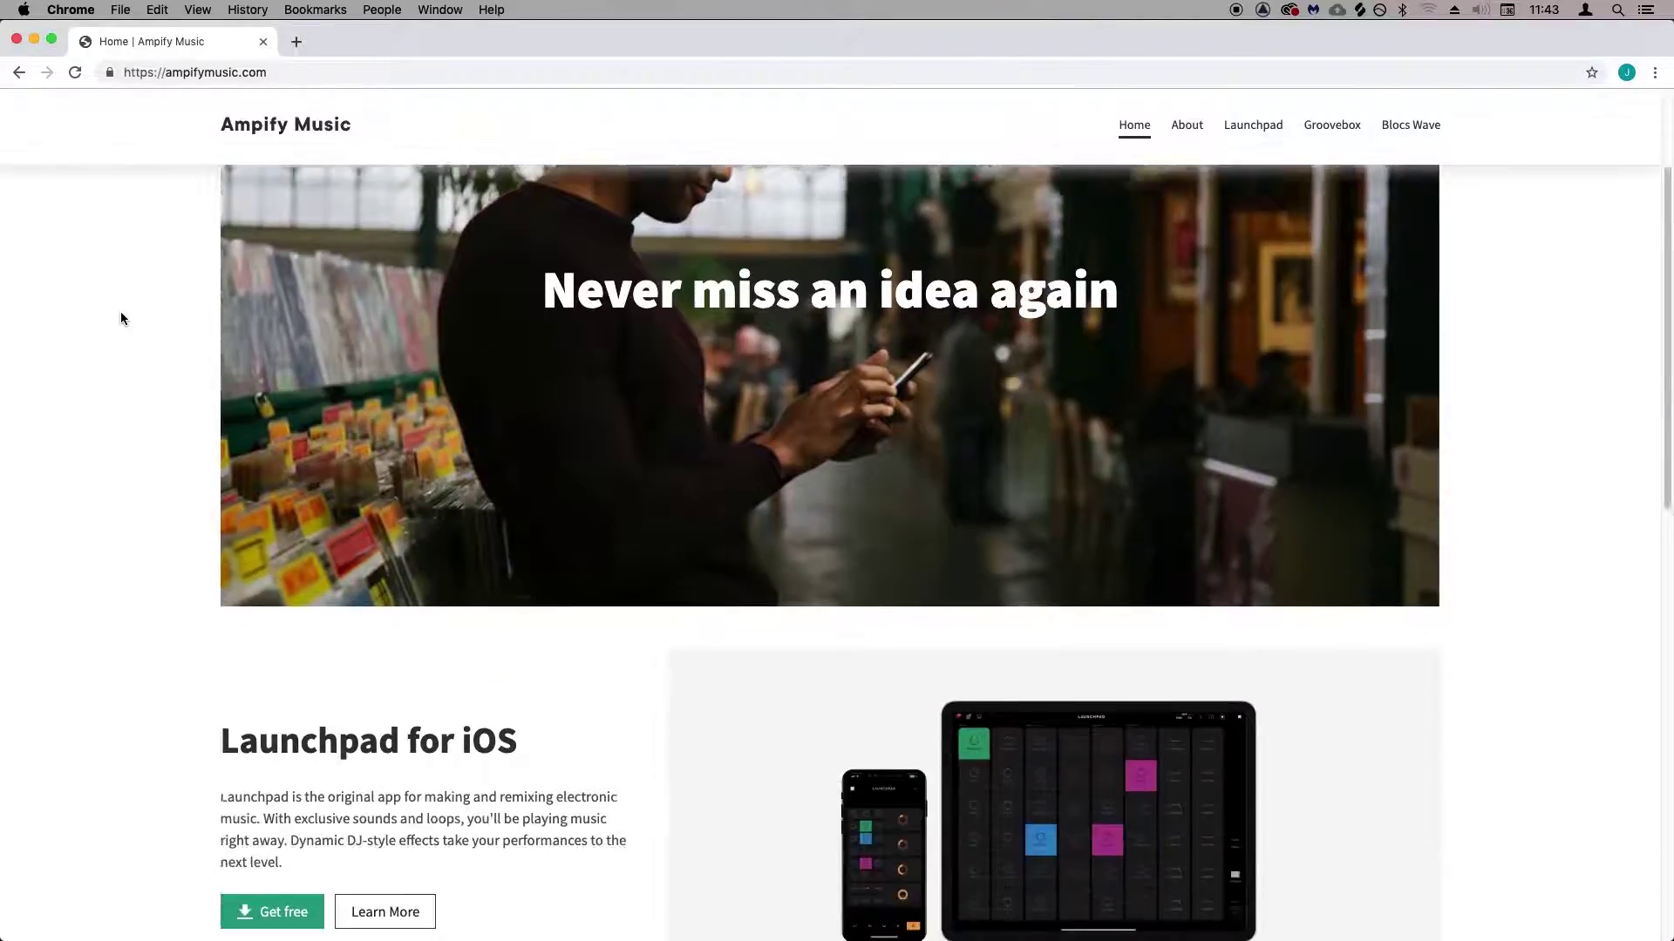
scroll(121, 316, down, 5)
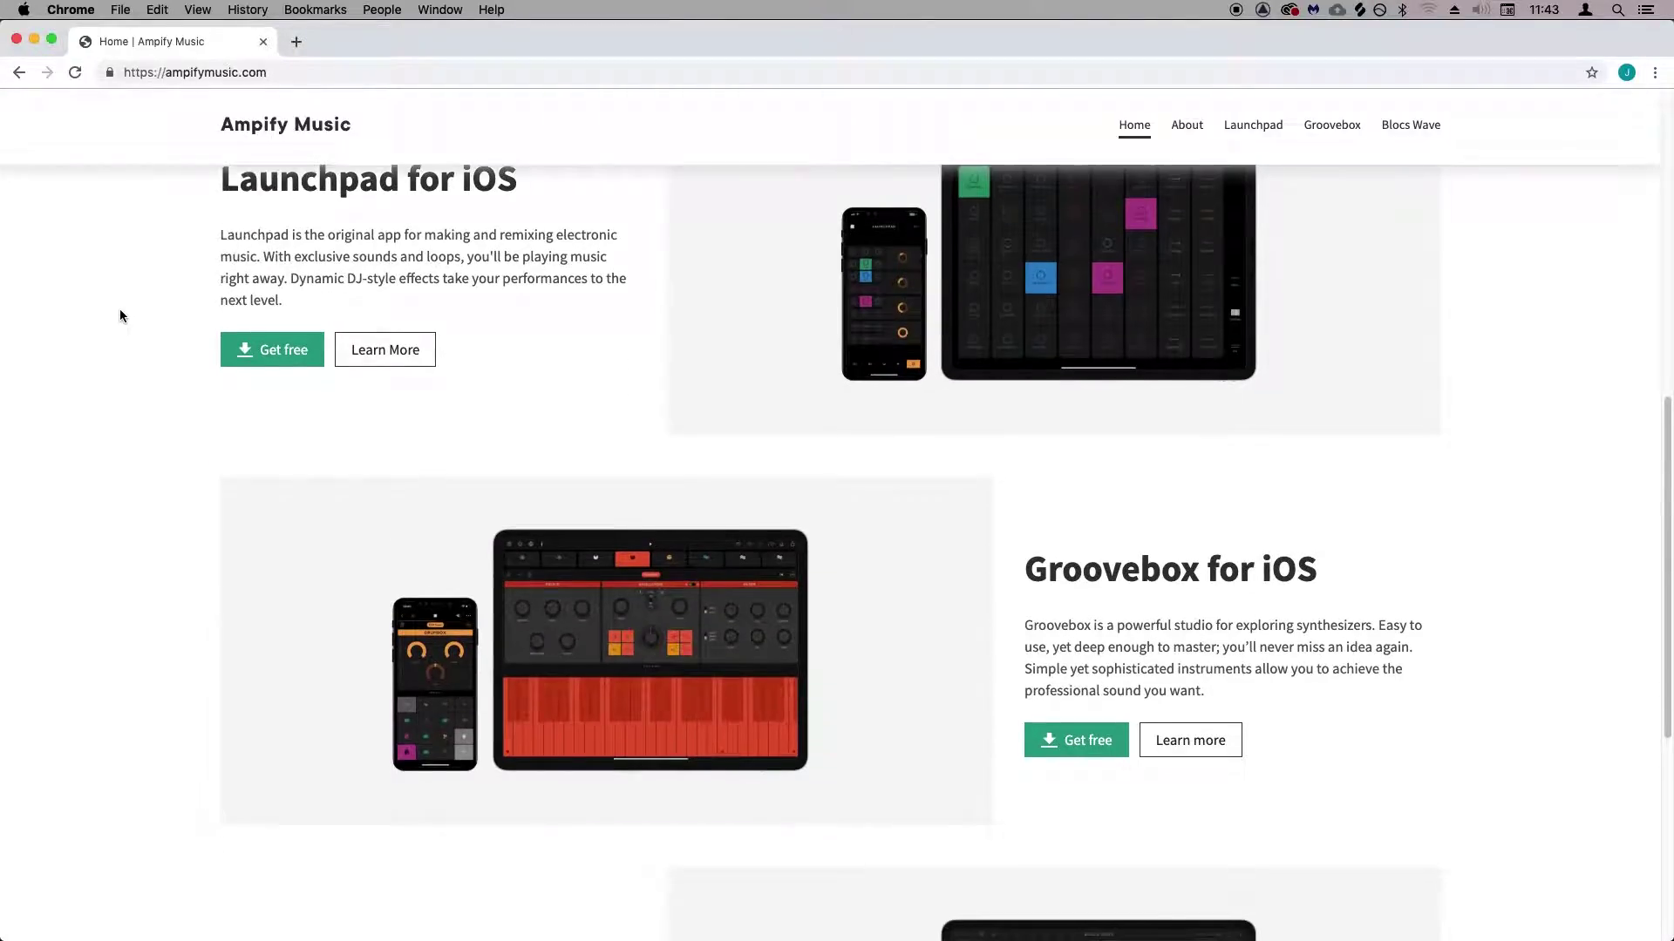
scroll(121, 316, down, 1)
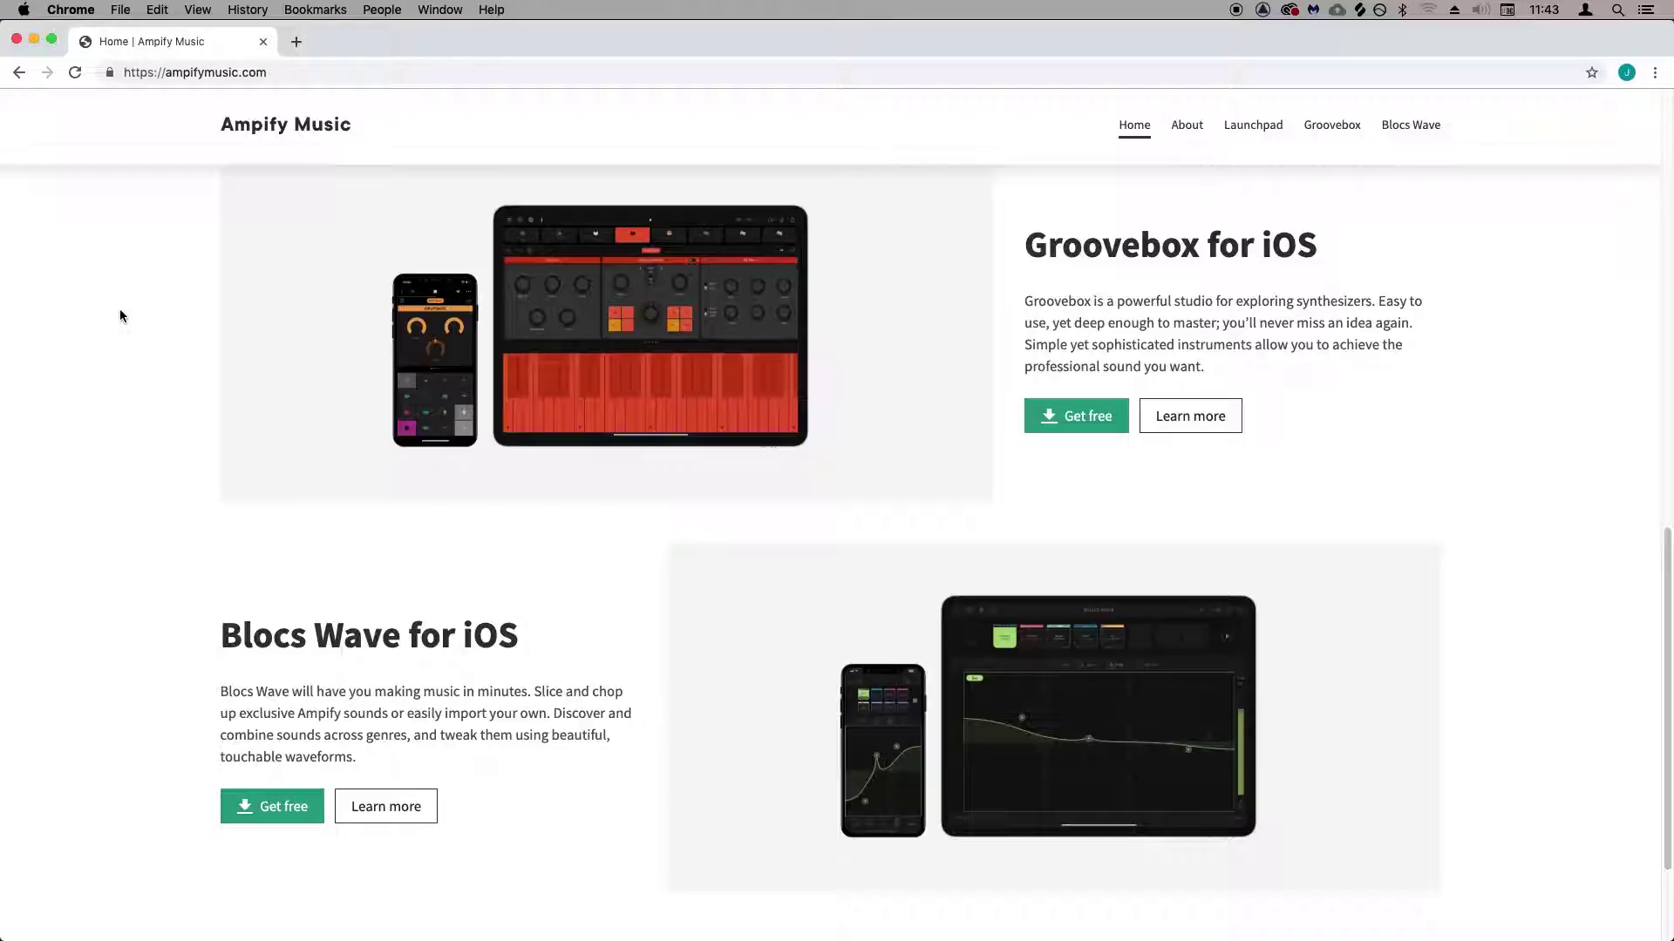
scroll(121, 316, up, 10)
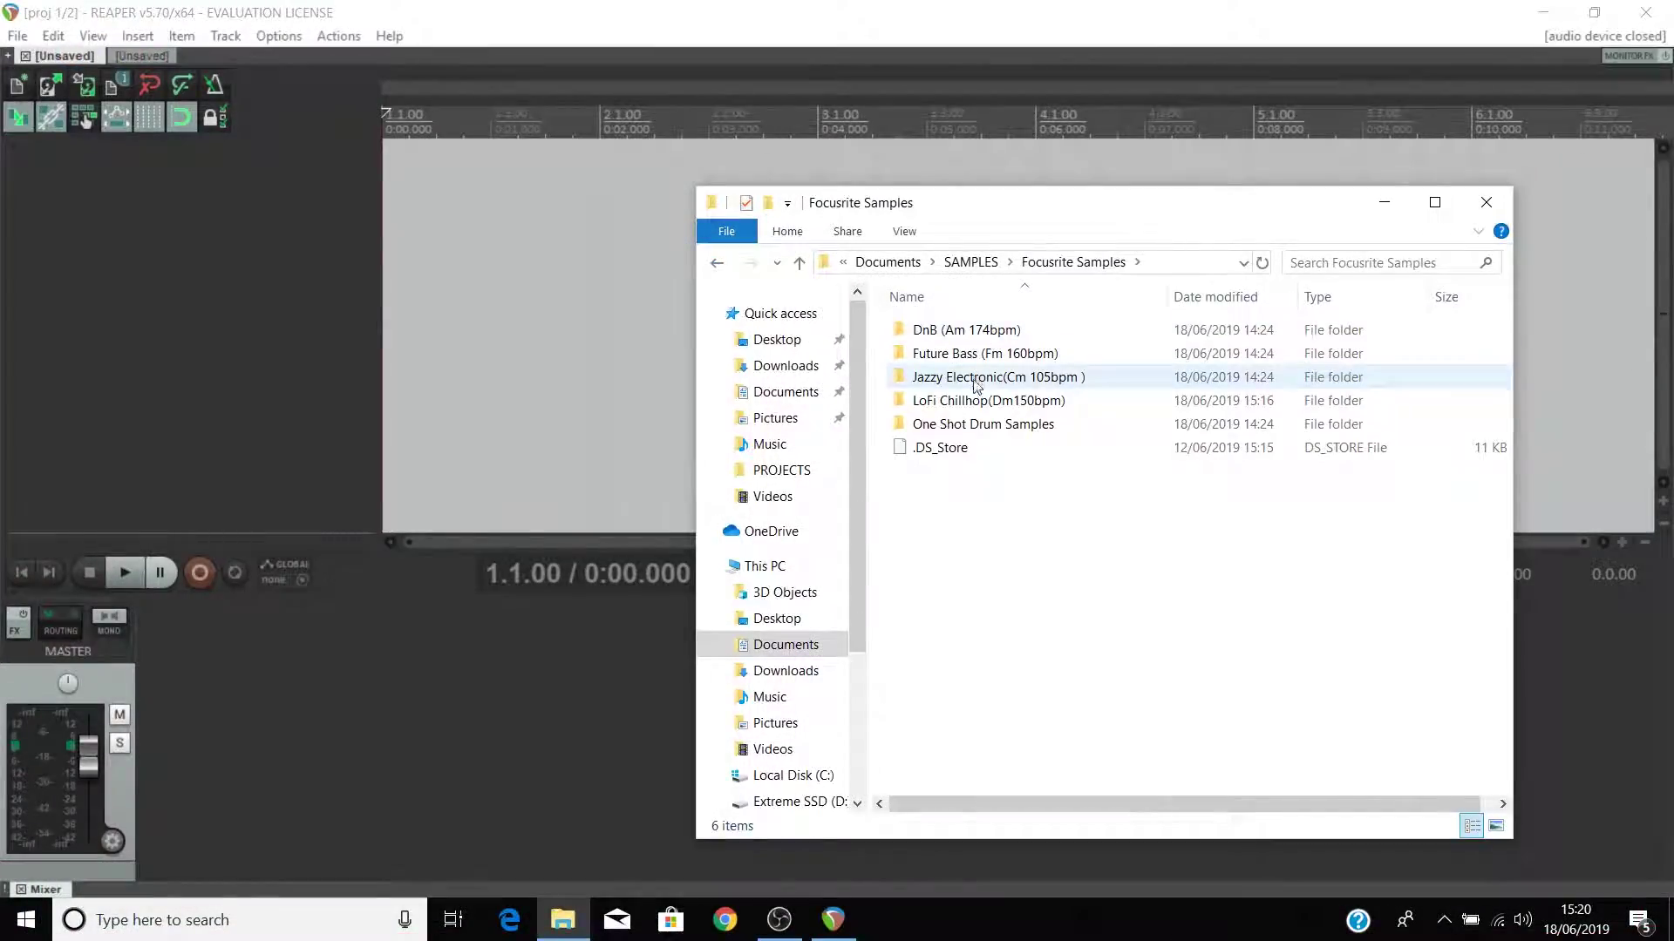
Open the LoFi Chillhop(Dm150bpm) folder and play Drums1 150bpm in Groove Music.
click(973, 401)
double_click(974, 401)
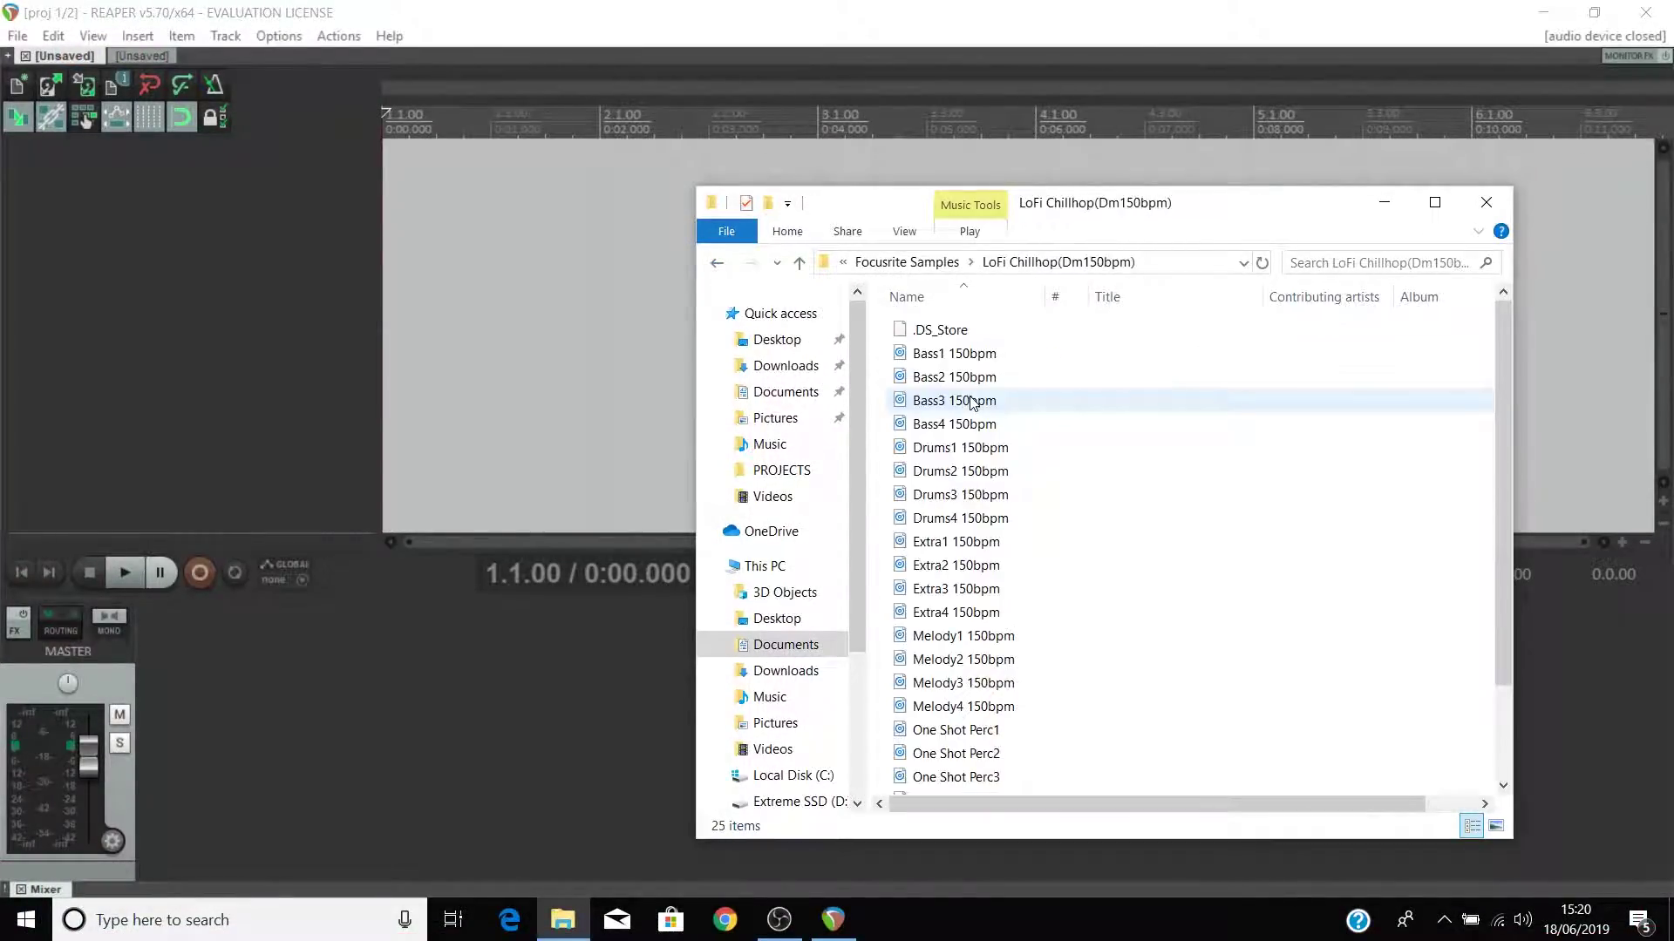
double_click(955, 449)
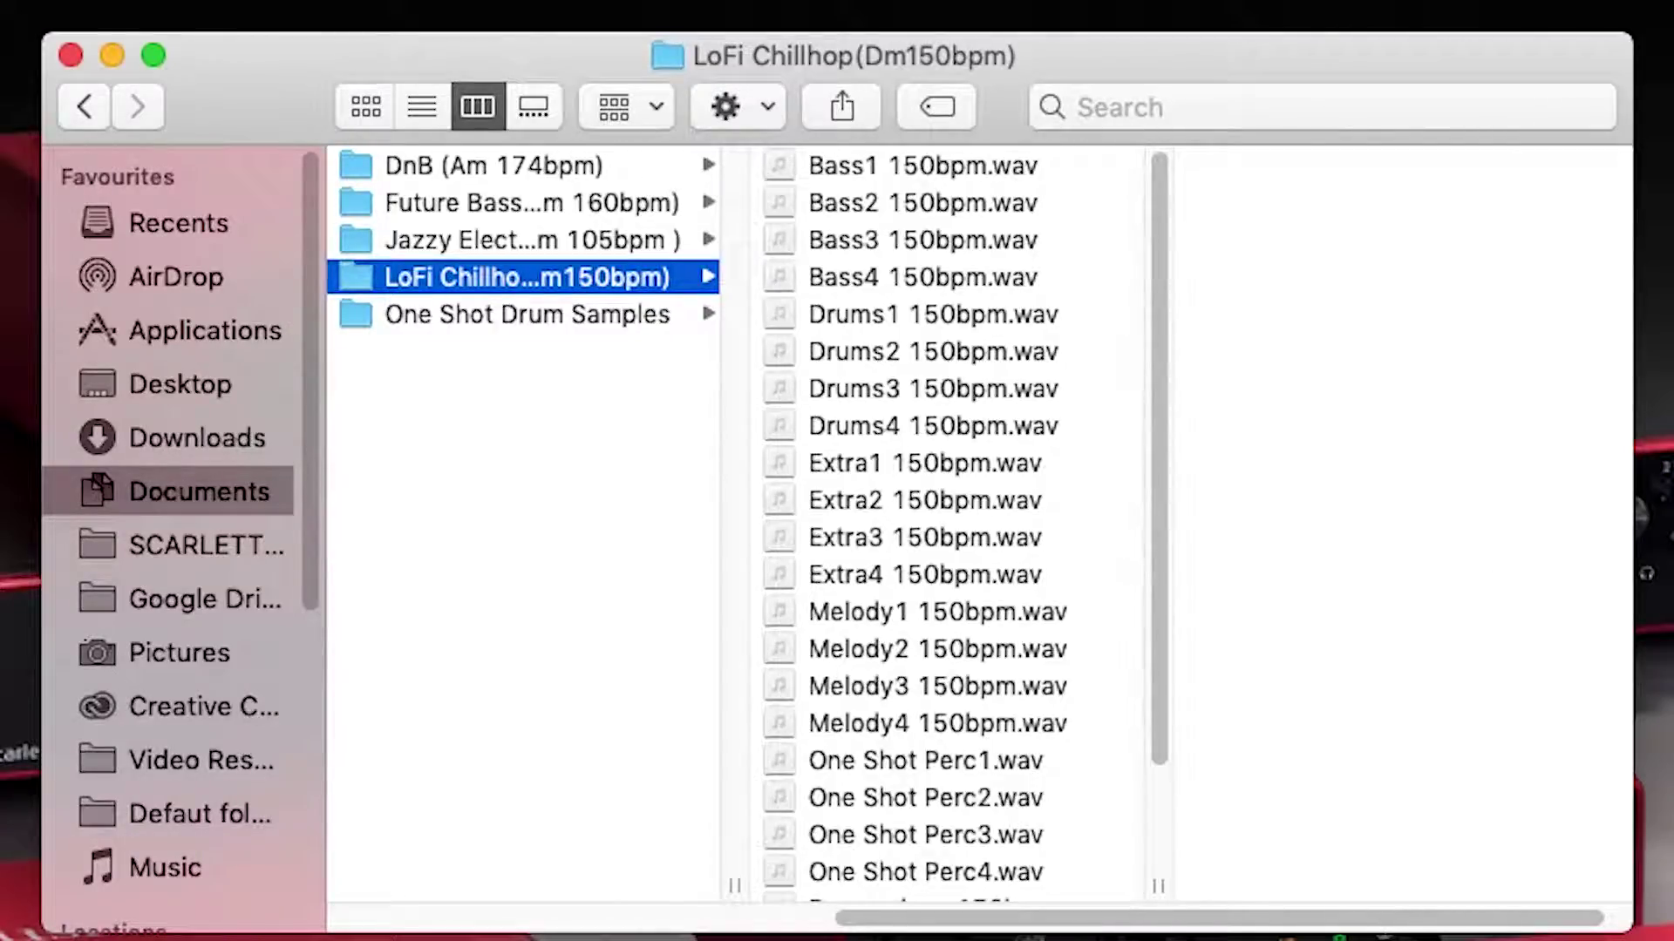
Listen to Drums1 150bpm.wav in Quick Look, then close the preview.
click(1094, 318)
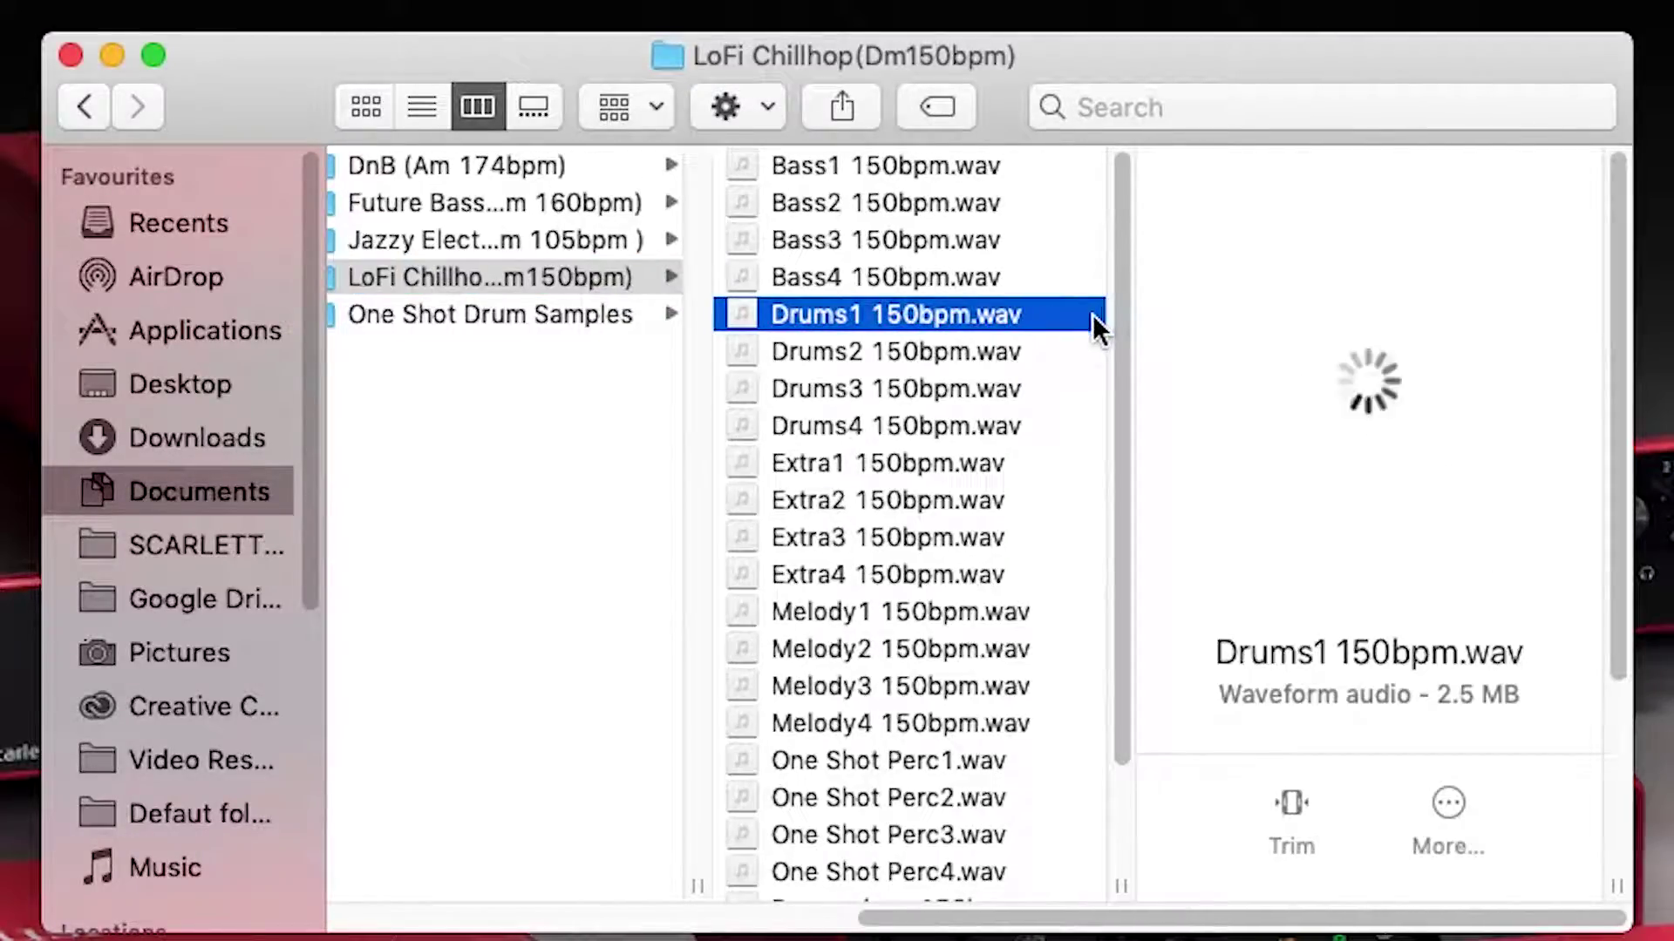
key(space)
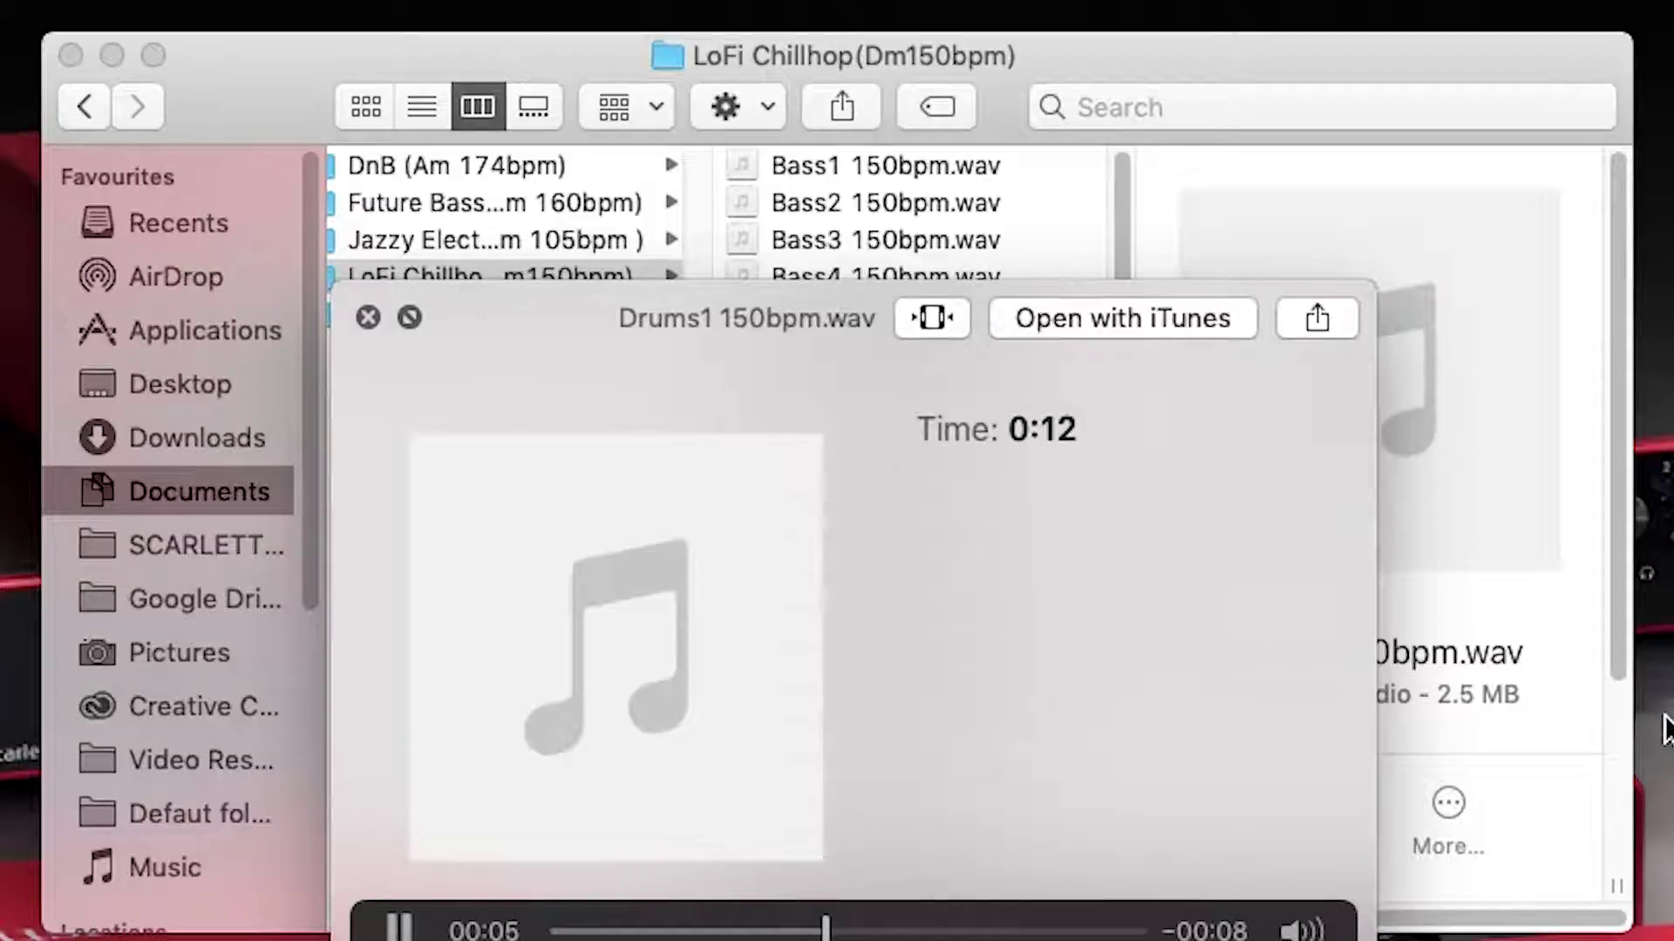
key(space)
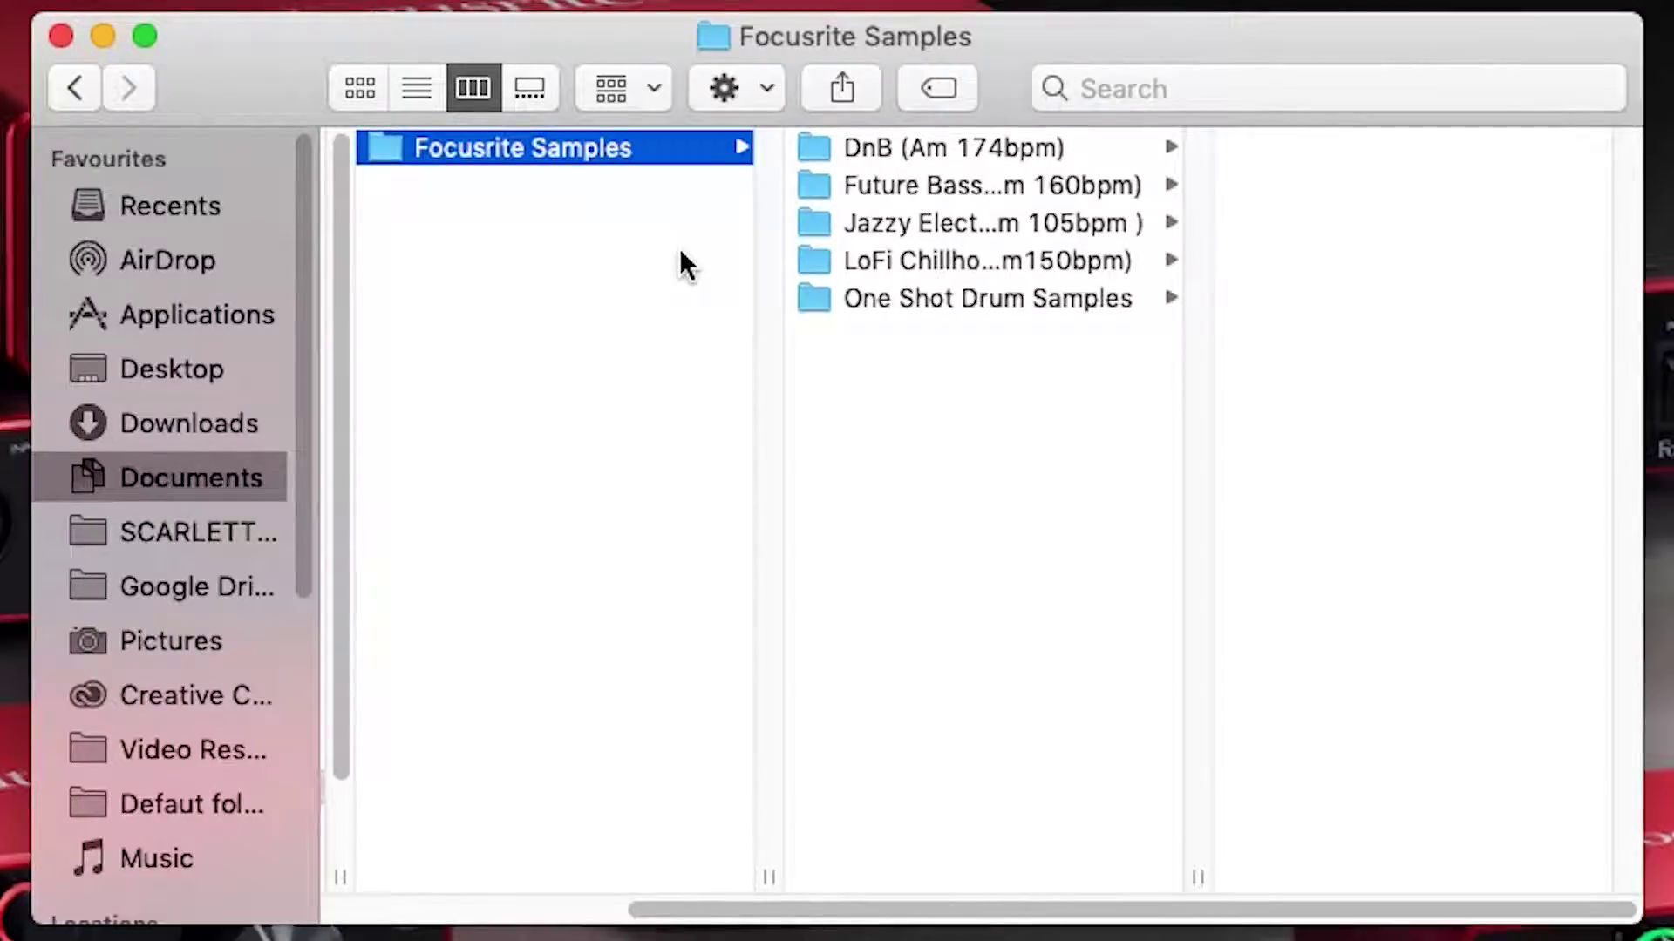
Show the WAV files of the Jazzy Electronic (105bpm) folder in column view.
click(1037, 222)
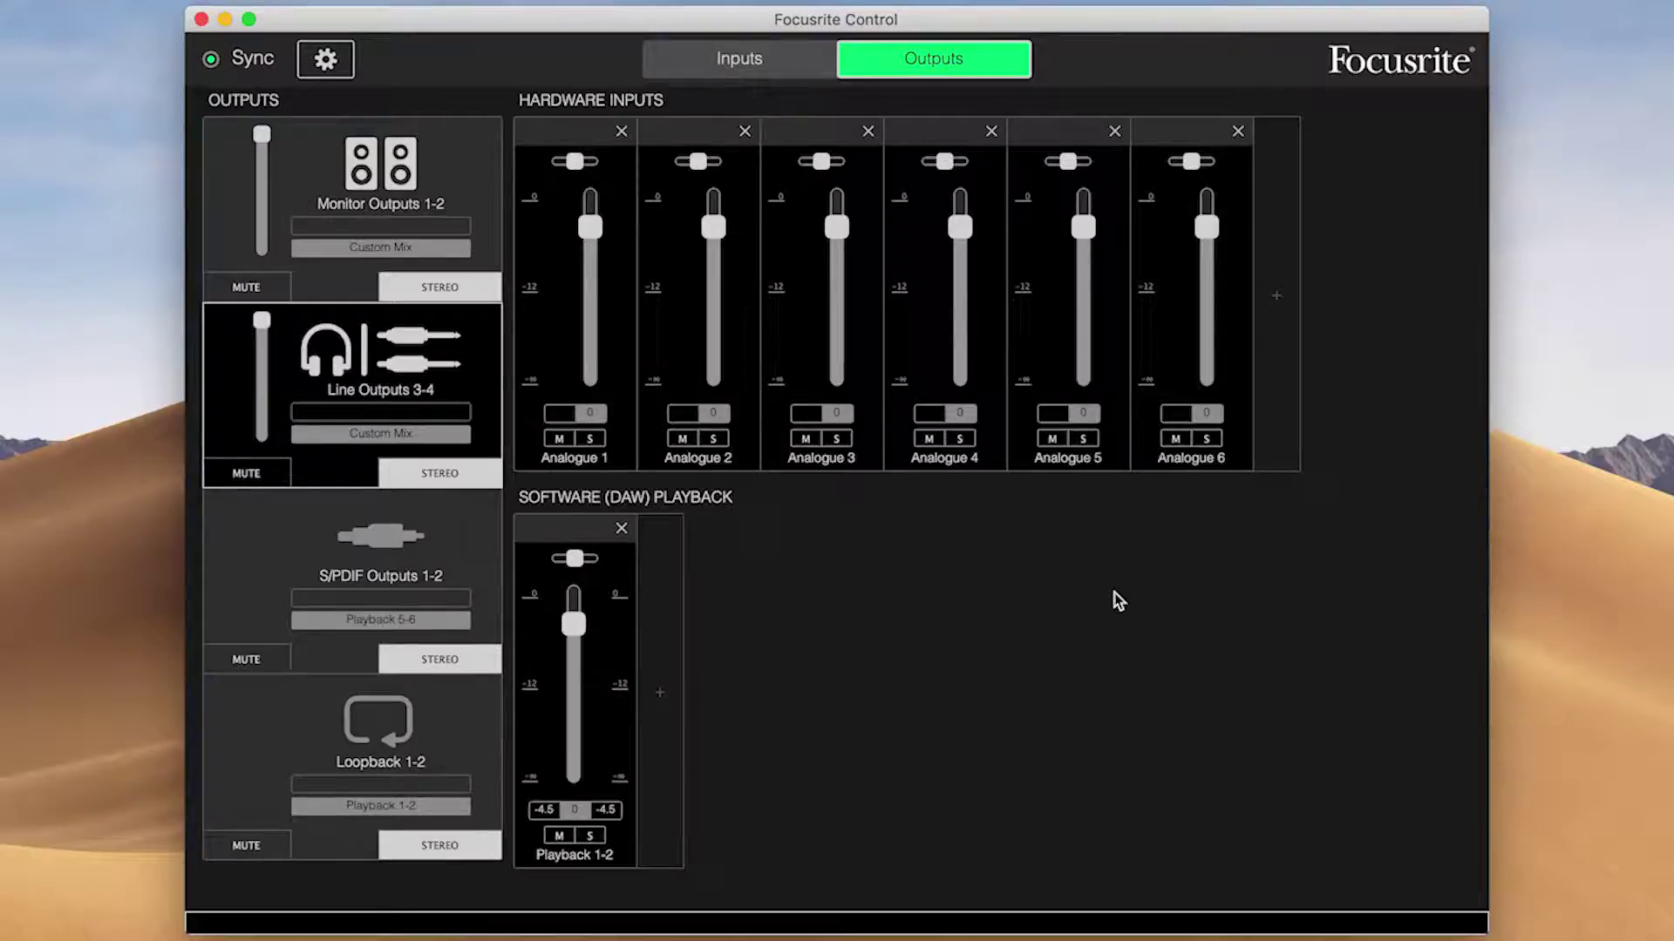
click(327, 60)
click(324, 347)
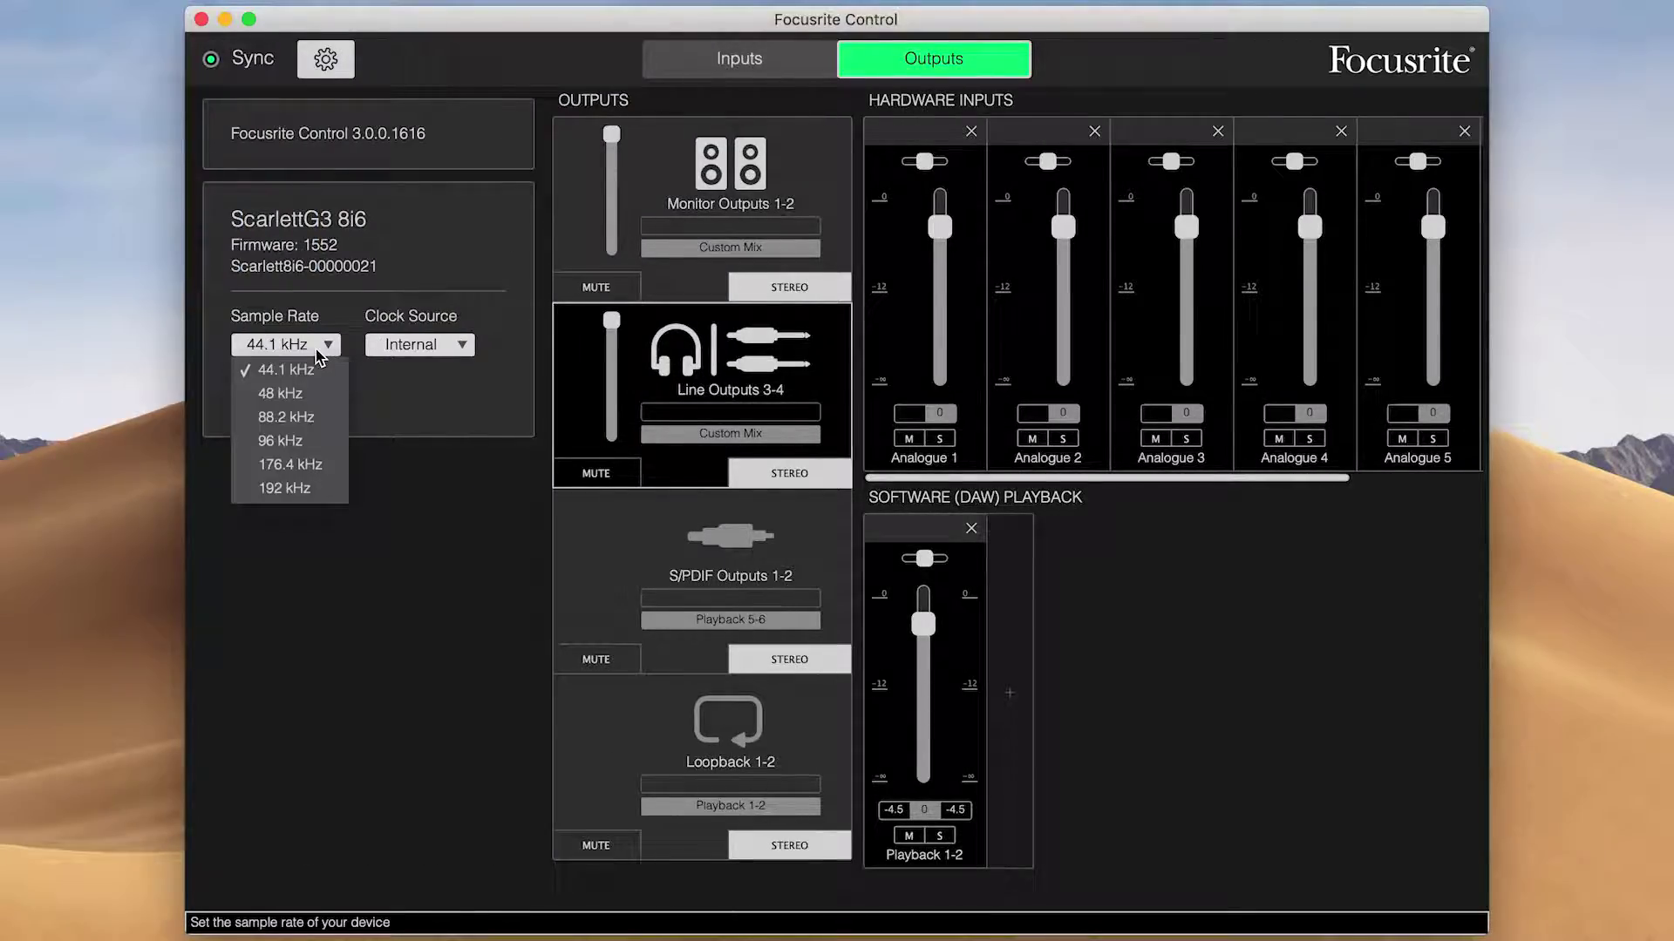
click(307, 443)
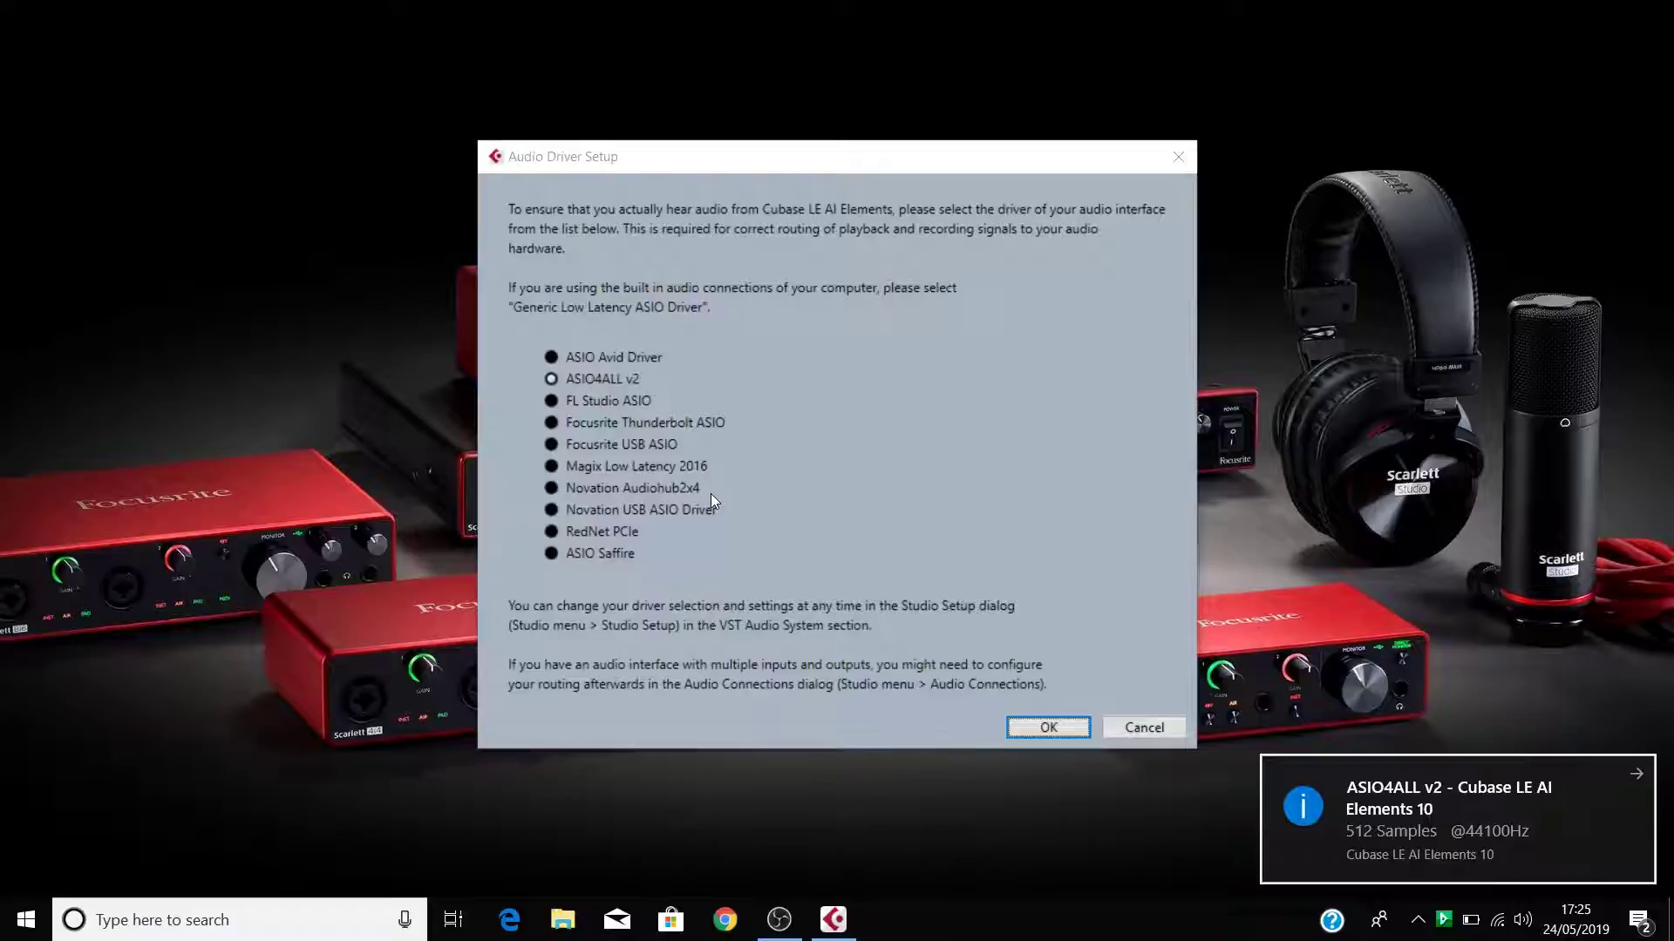
Select Focusrite USB ASIO in Audio Driver Setup and confirm with OK.
click(566, 446)
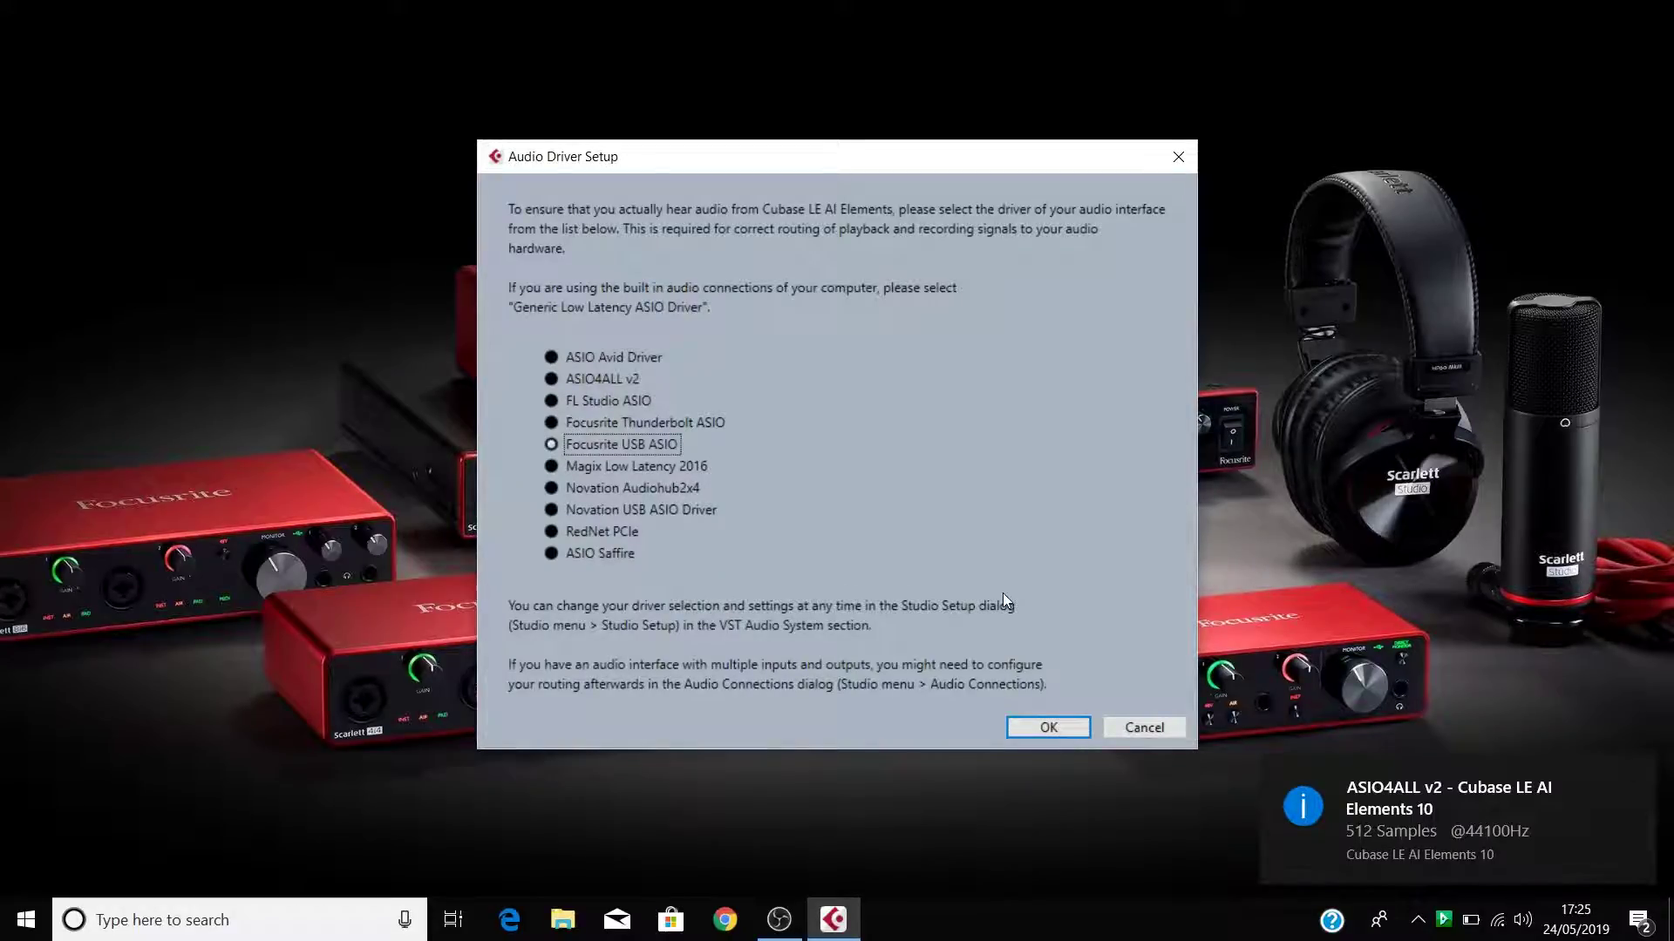
click(1050, 727)
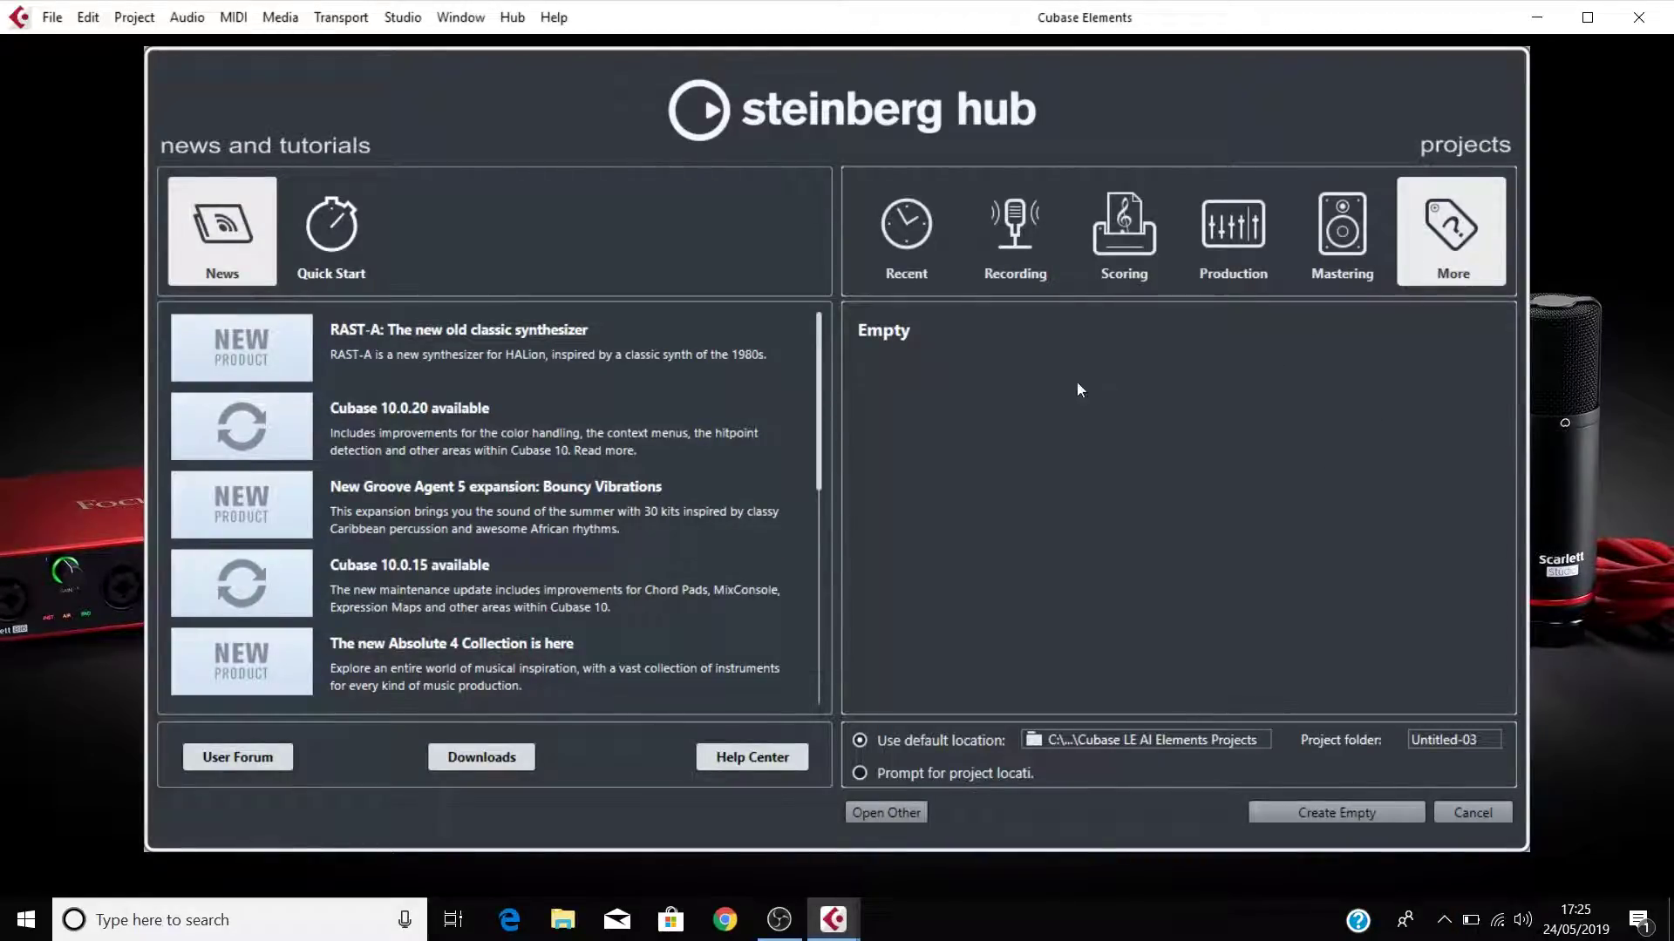
Create a new empty project, Untitled1, from the Steinberg Hub.
double_click(922, 333)
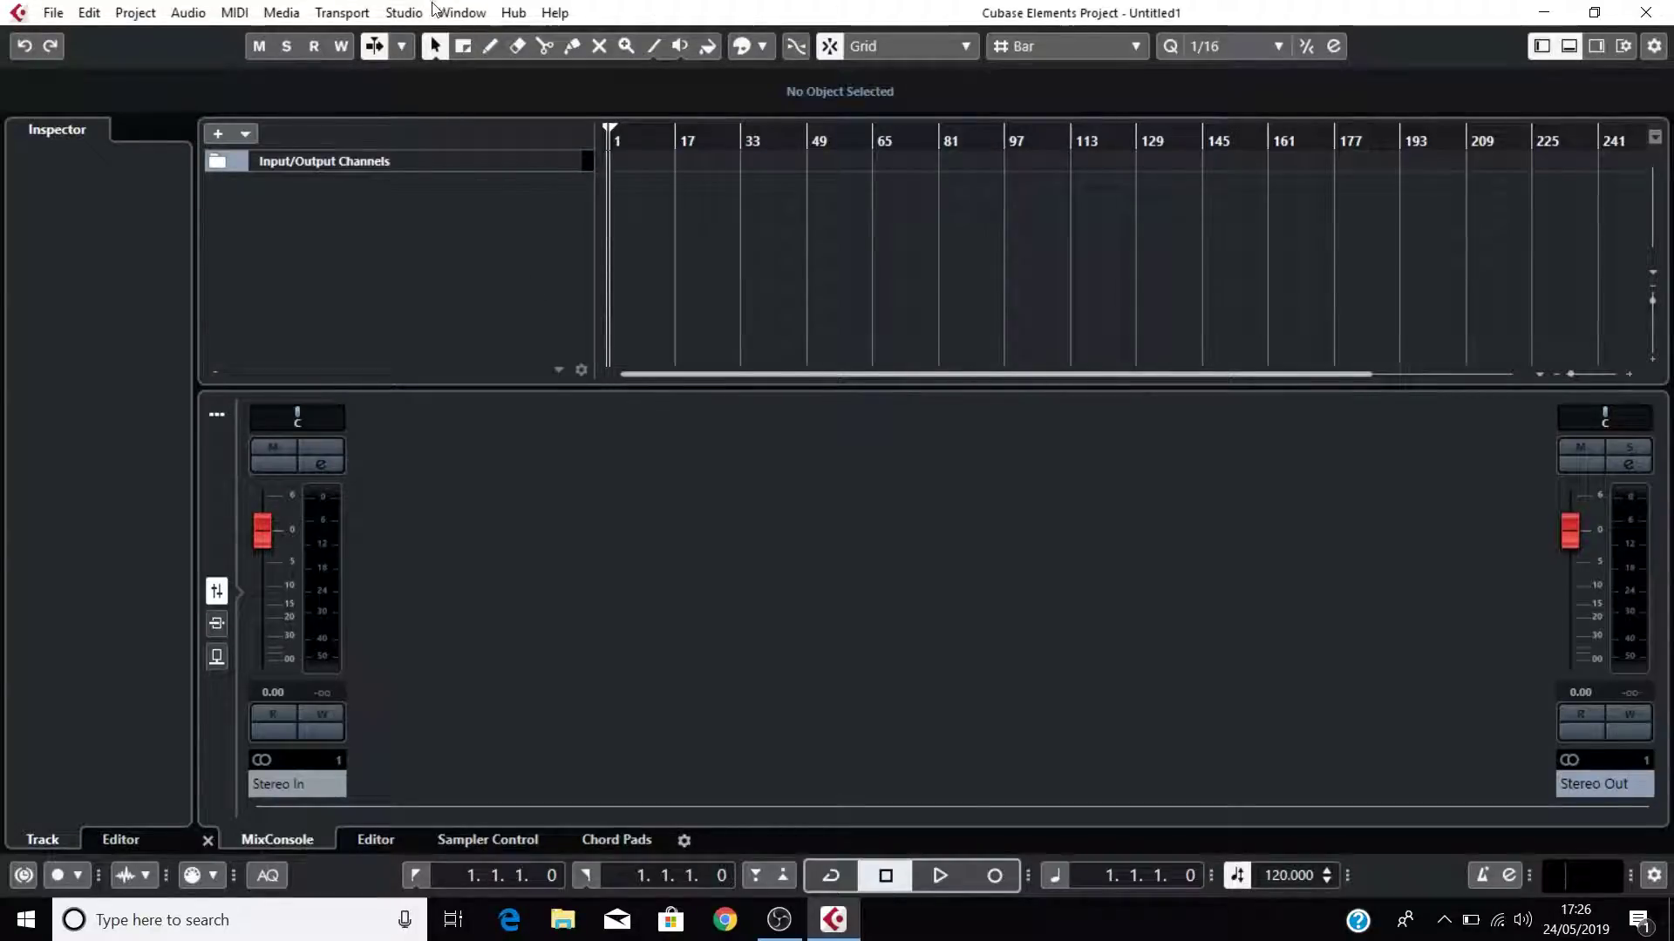
In Studio Setup, switch the ASIO driver to Focusrite USB ASIO and confirm.
click(408, 23)
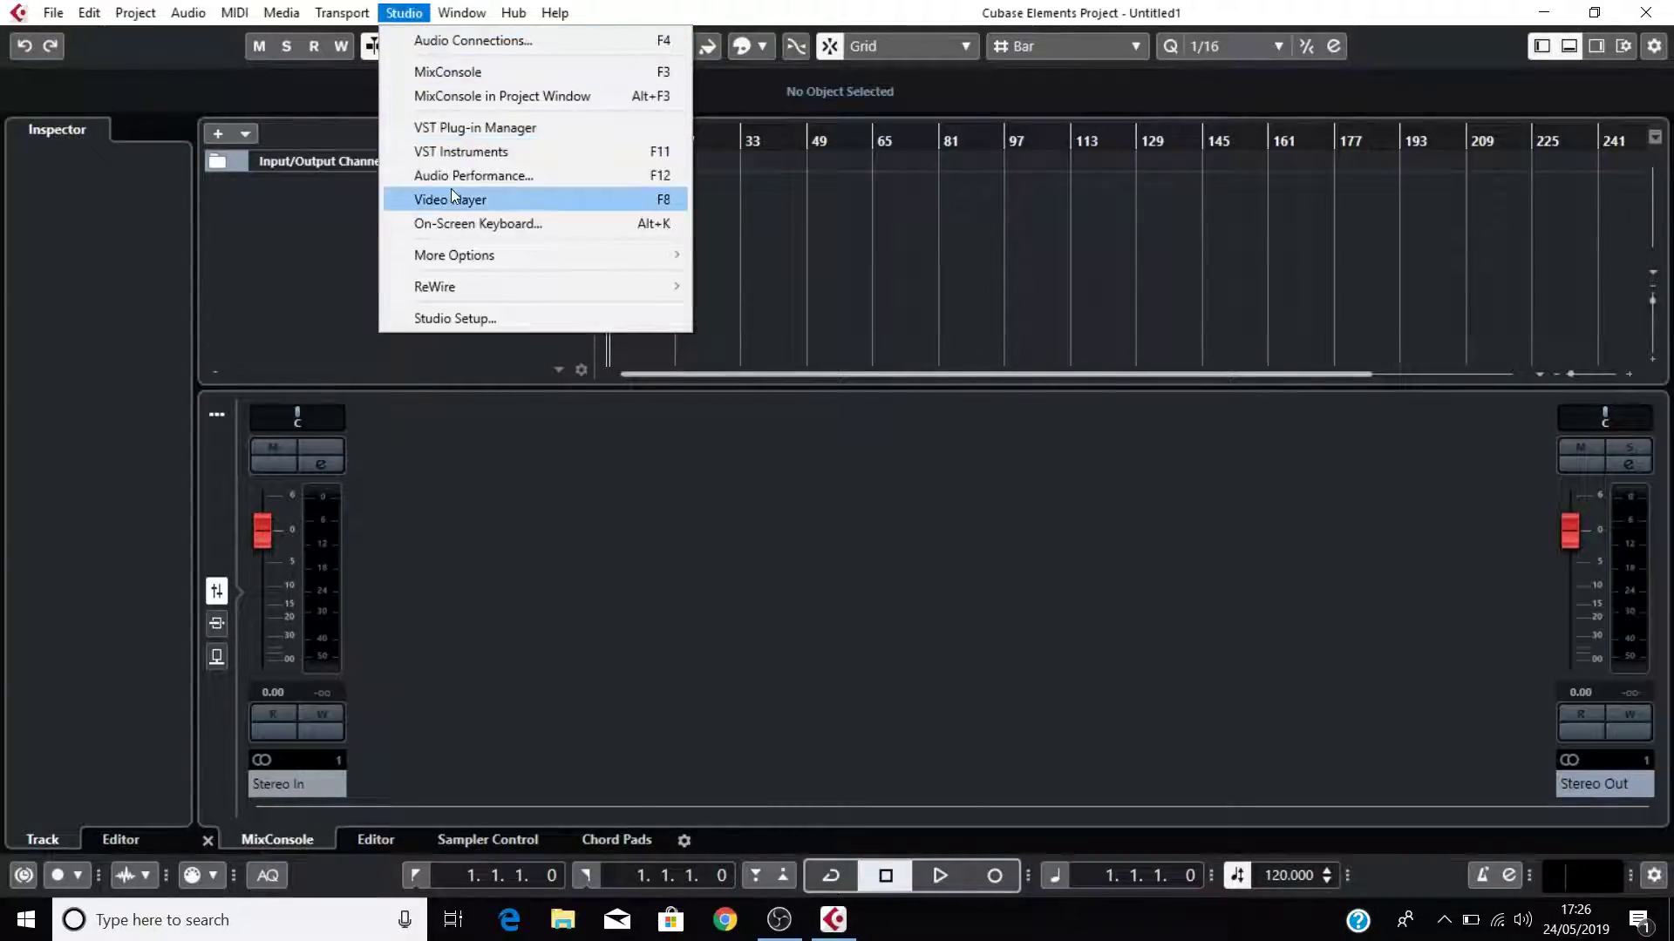
click(464, 318)
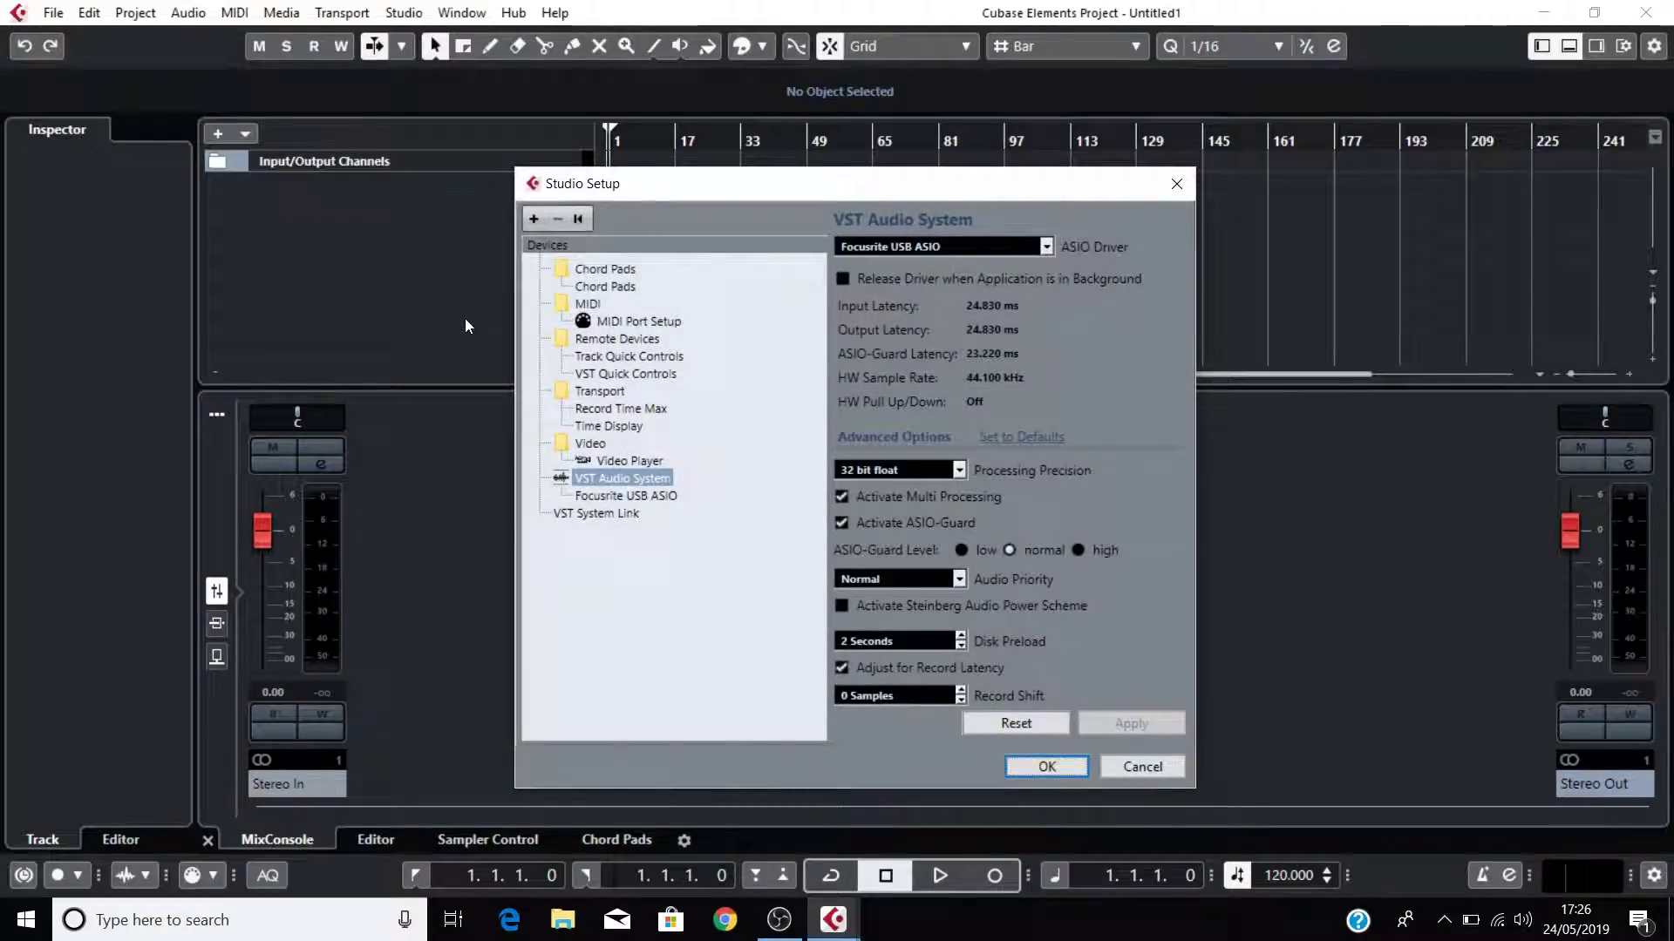
click(1047, 247)
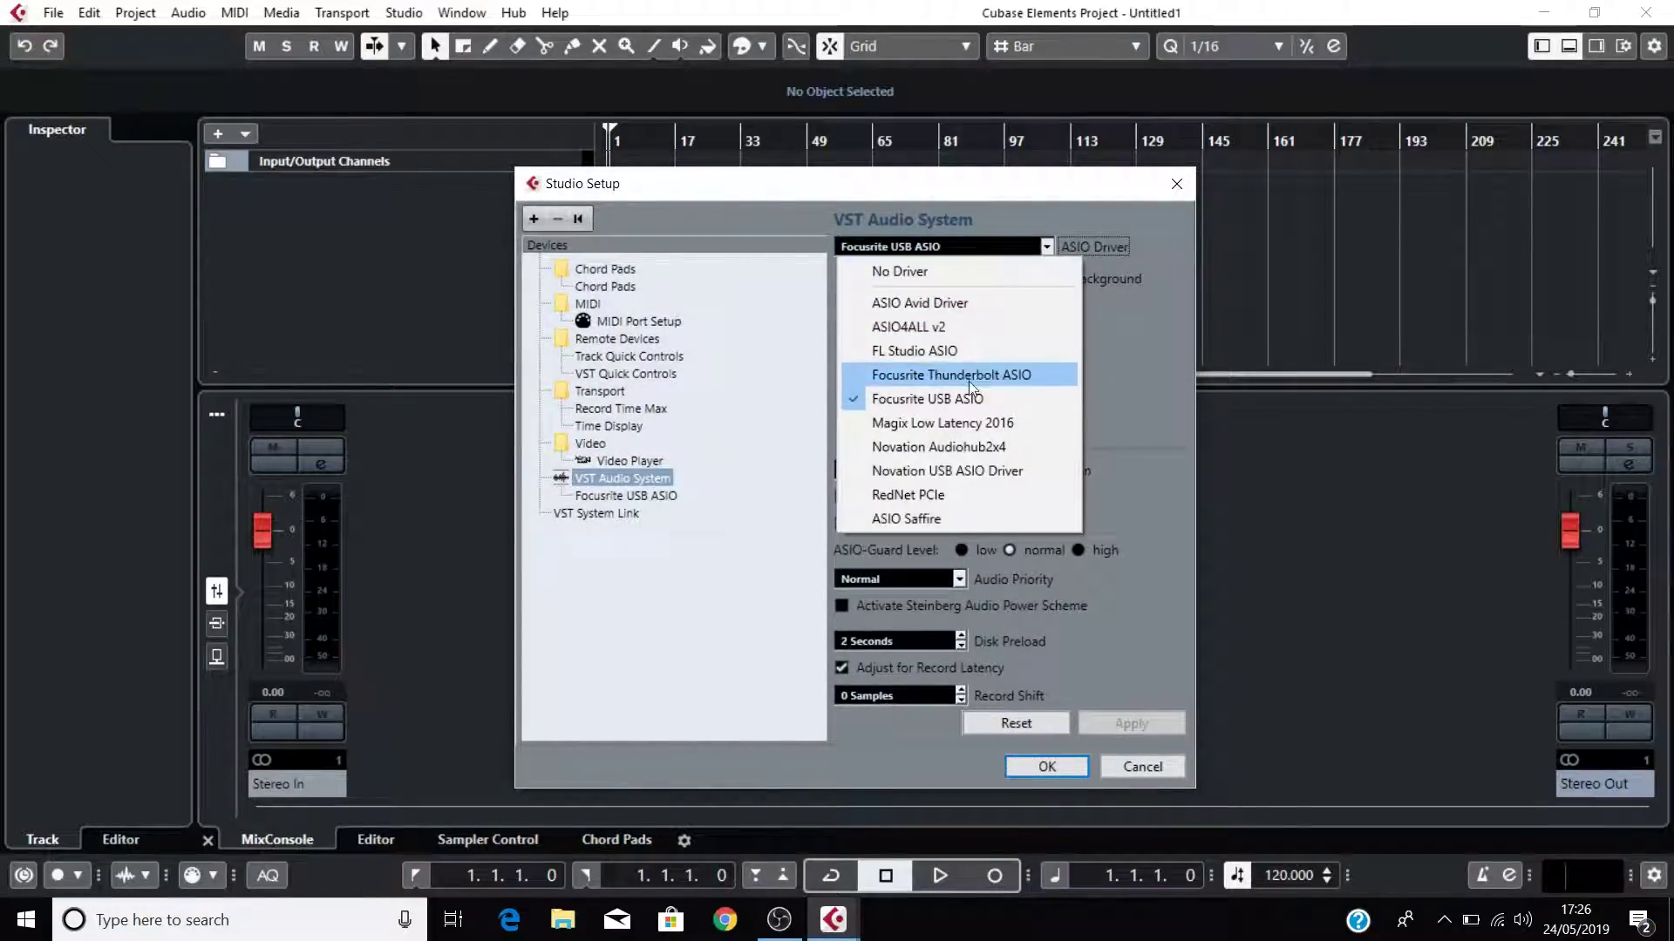
click(958, 401)
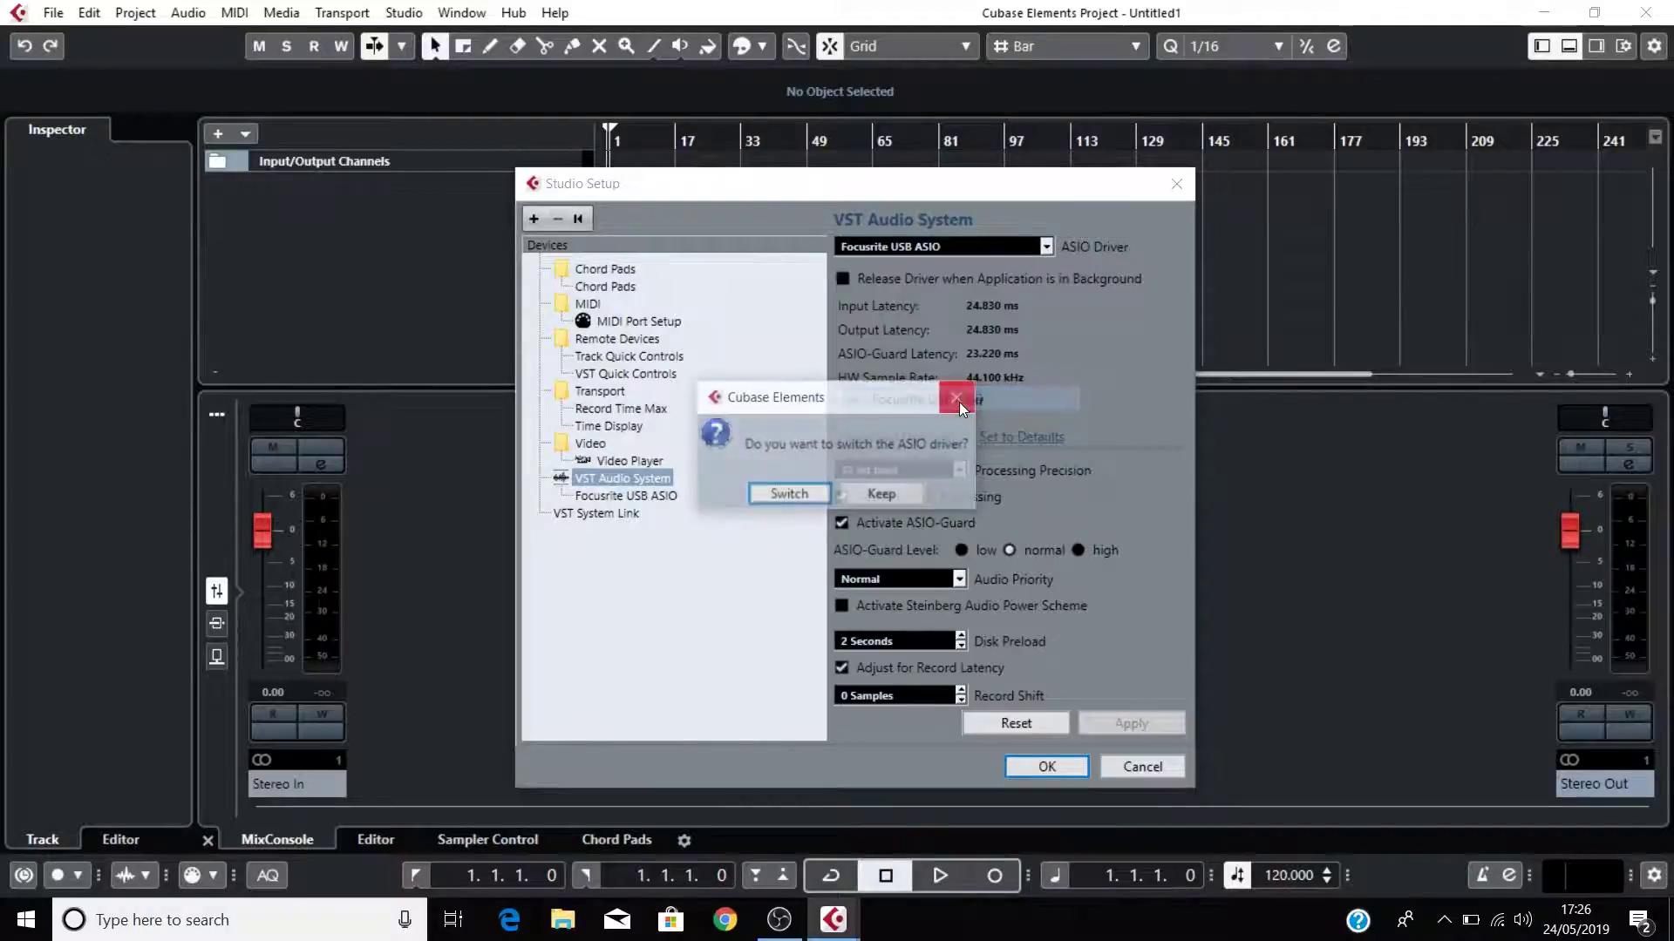
click(789, 495)
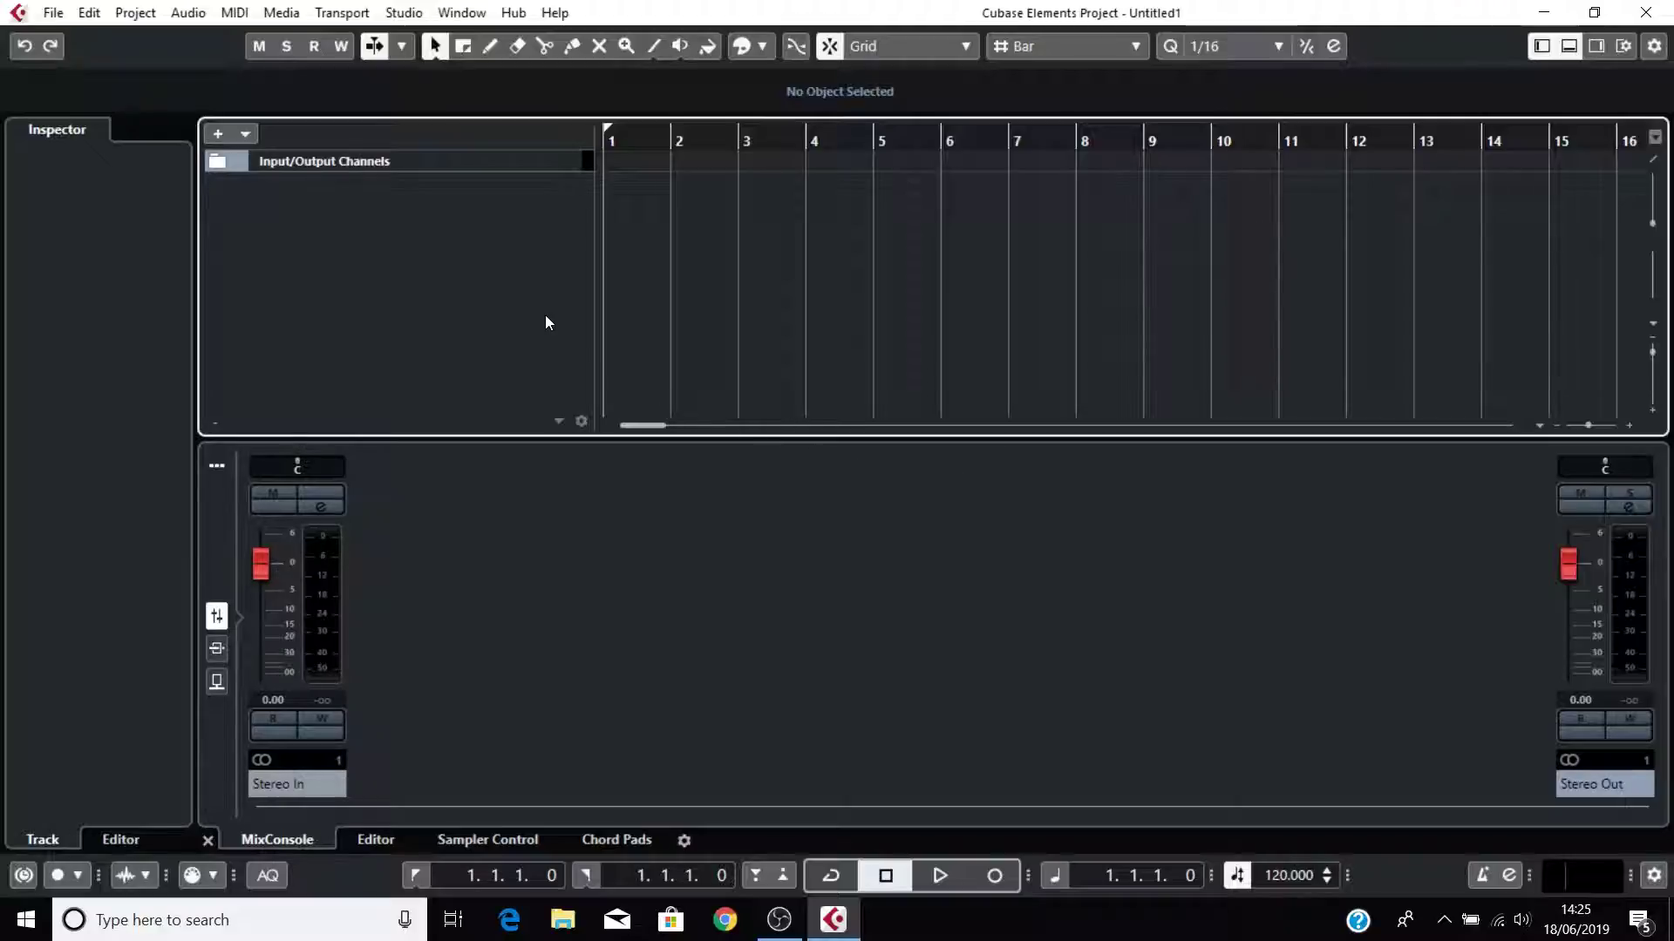
Open MediaBay and browse to Documents > SAMPLES > Focusrite Samples, showing the DnB loops.
click(288, 15)
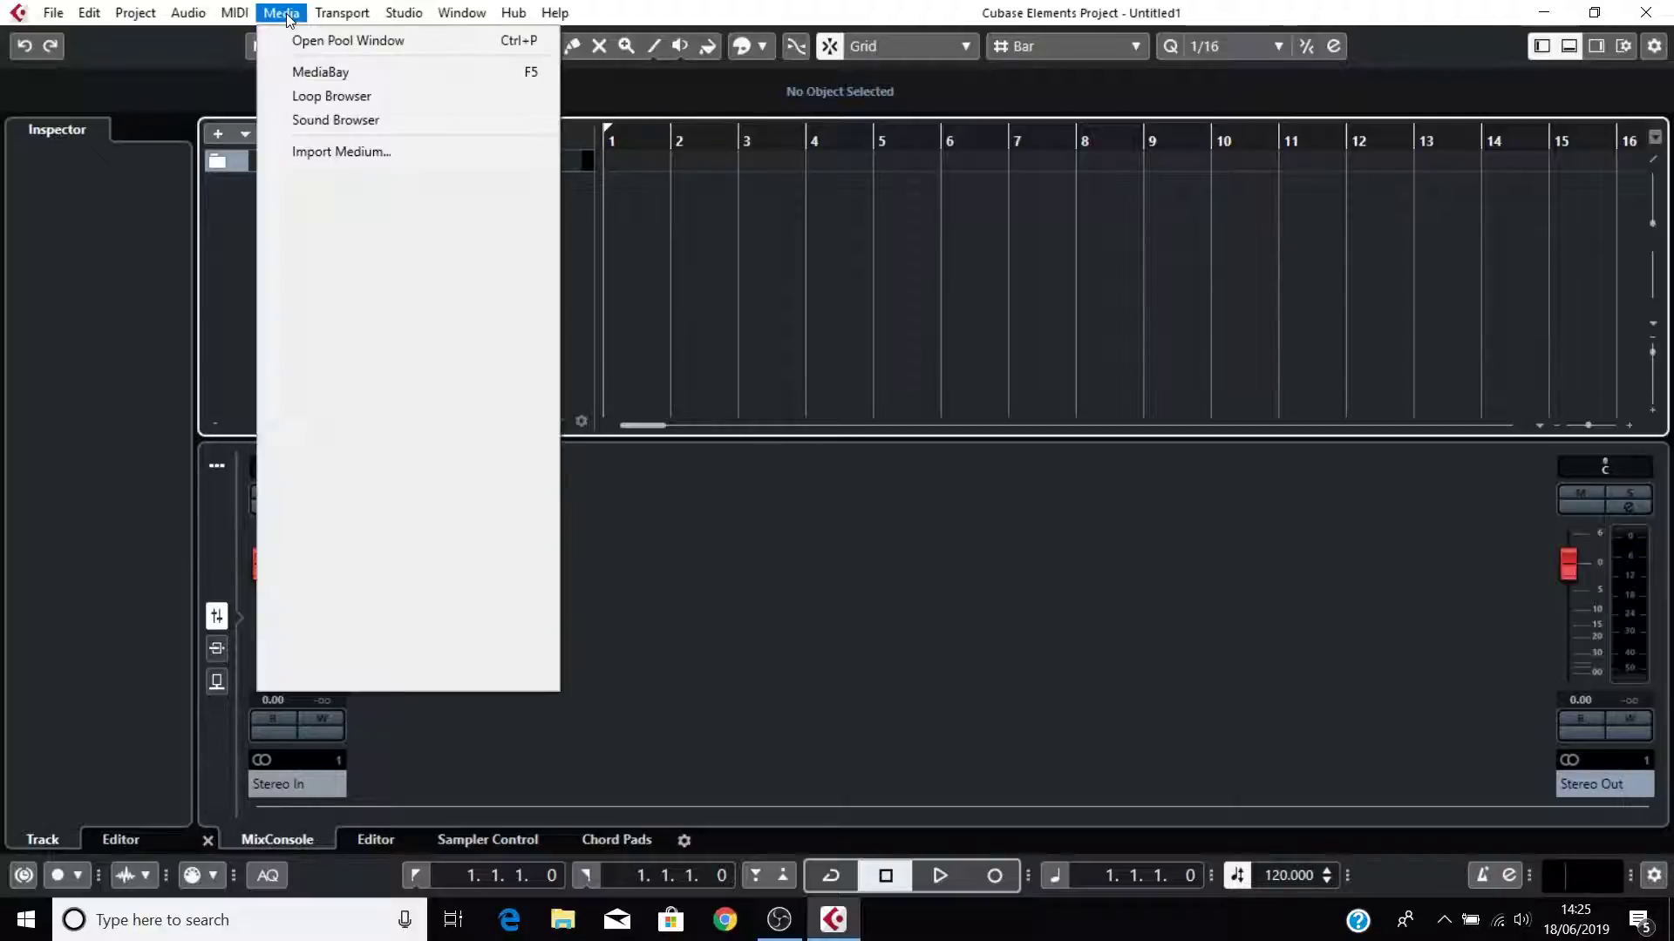
click(336, 72)
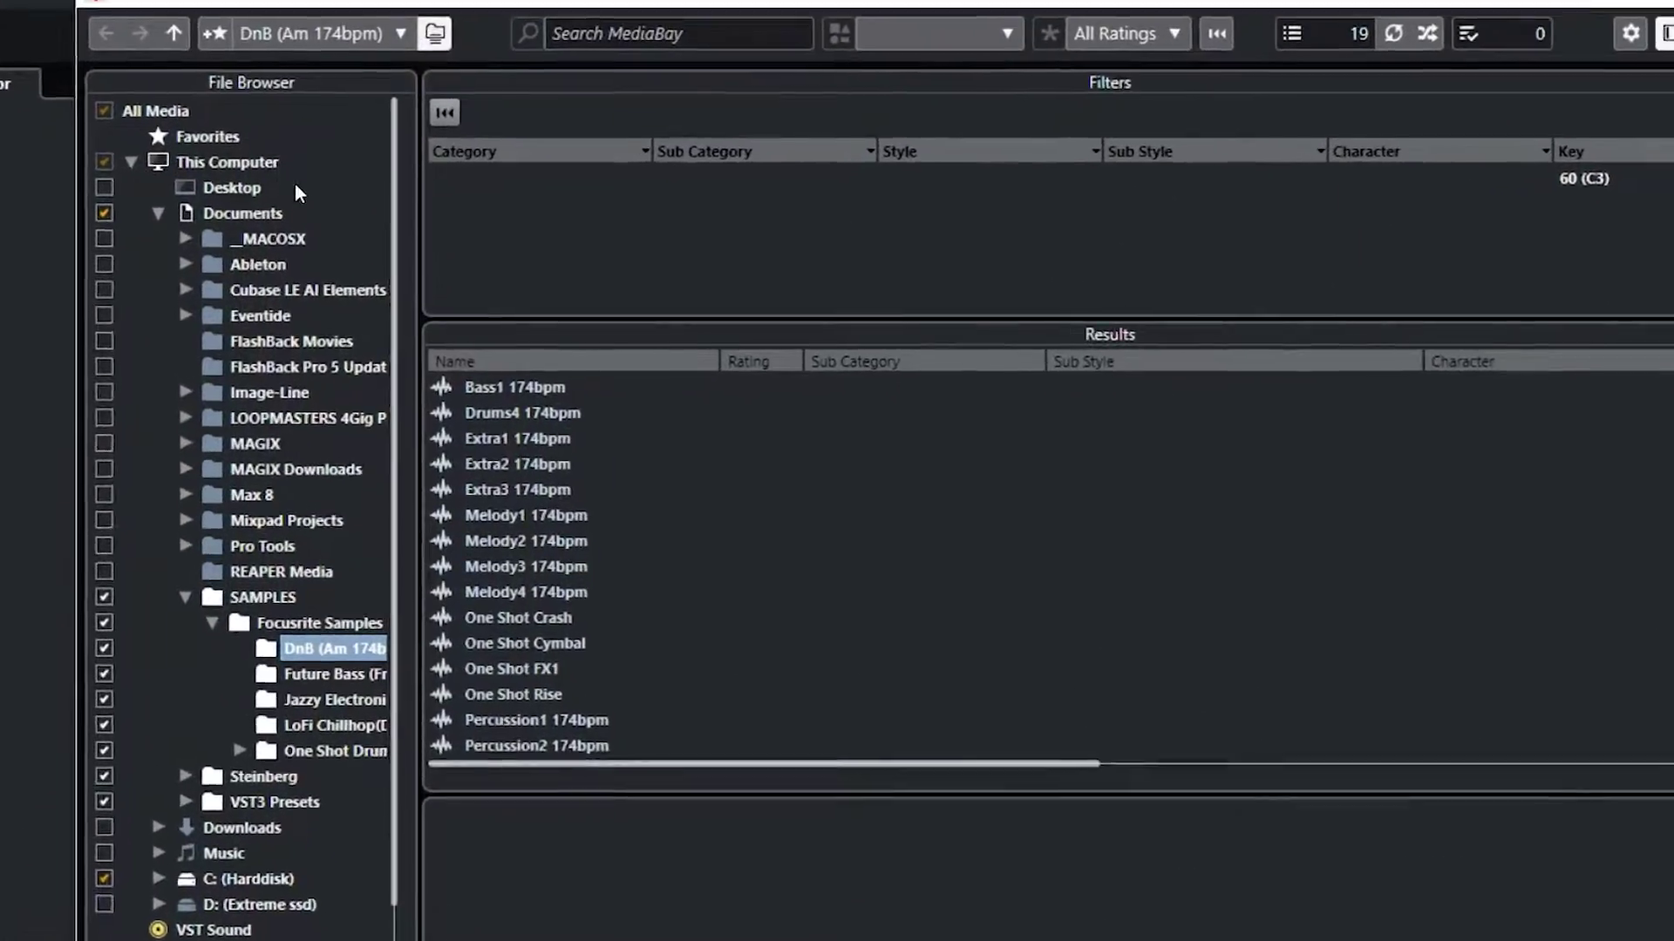
click(260, 193)
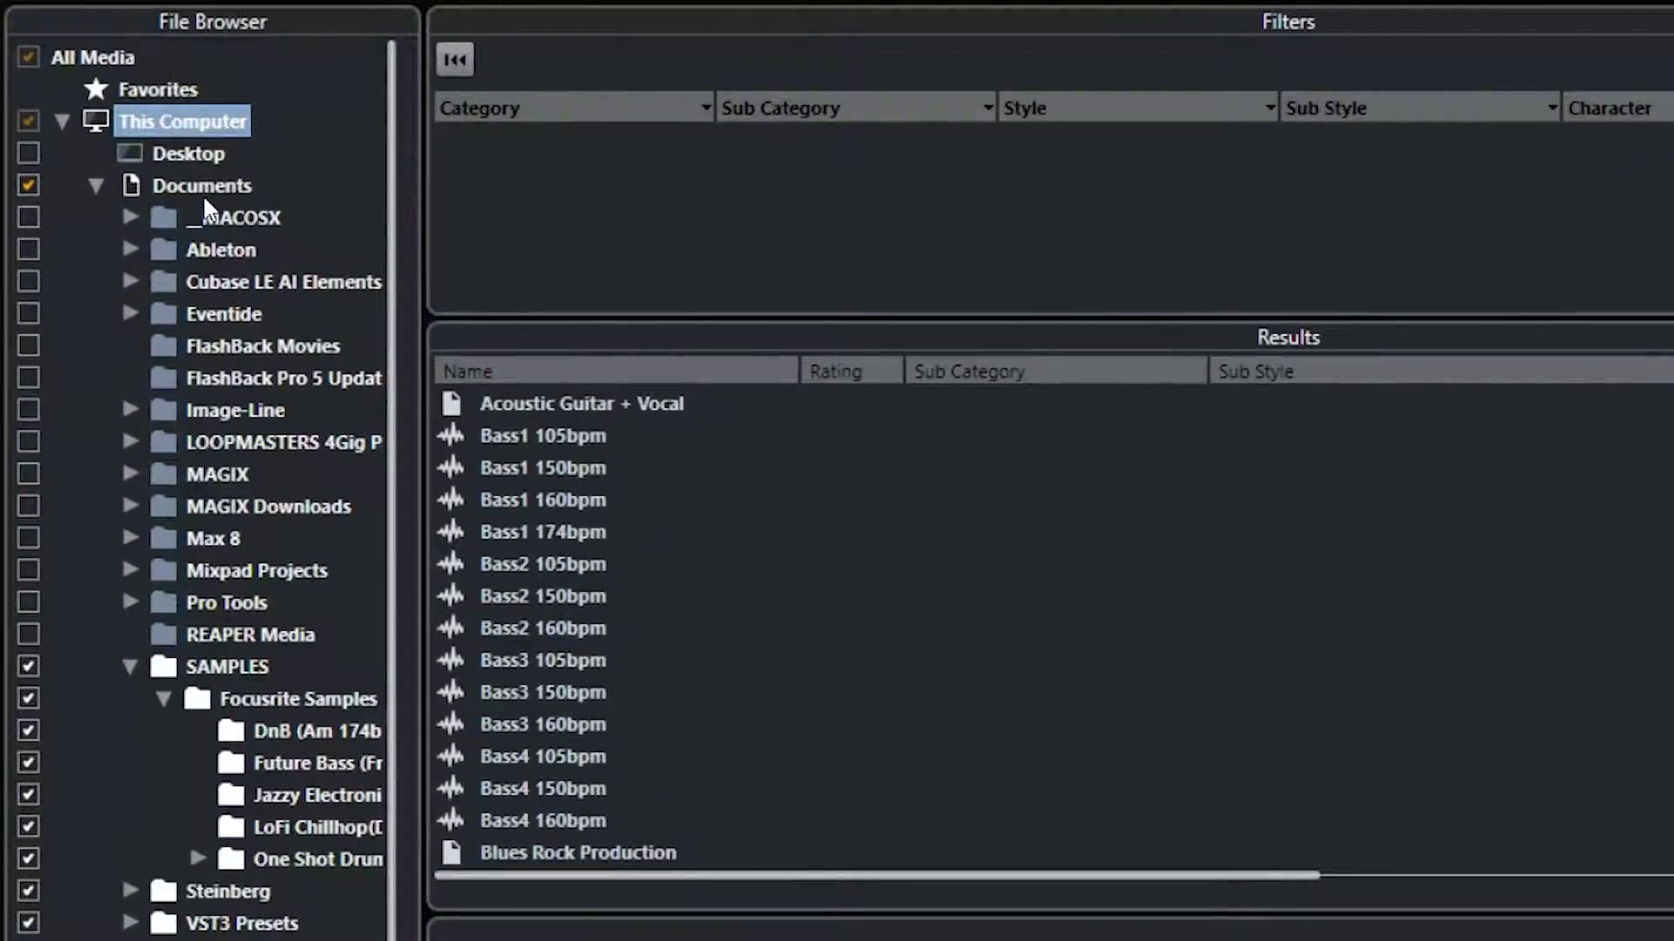
click(204, 187)
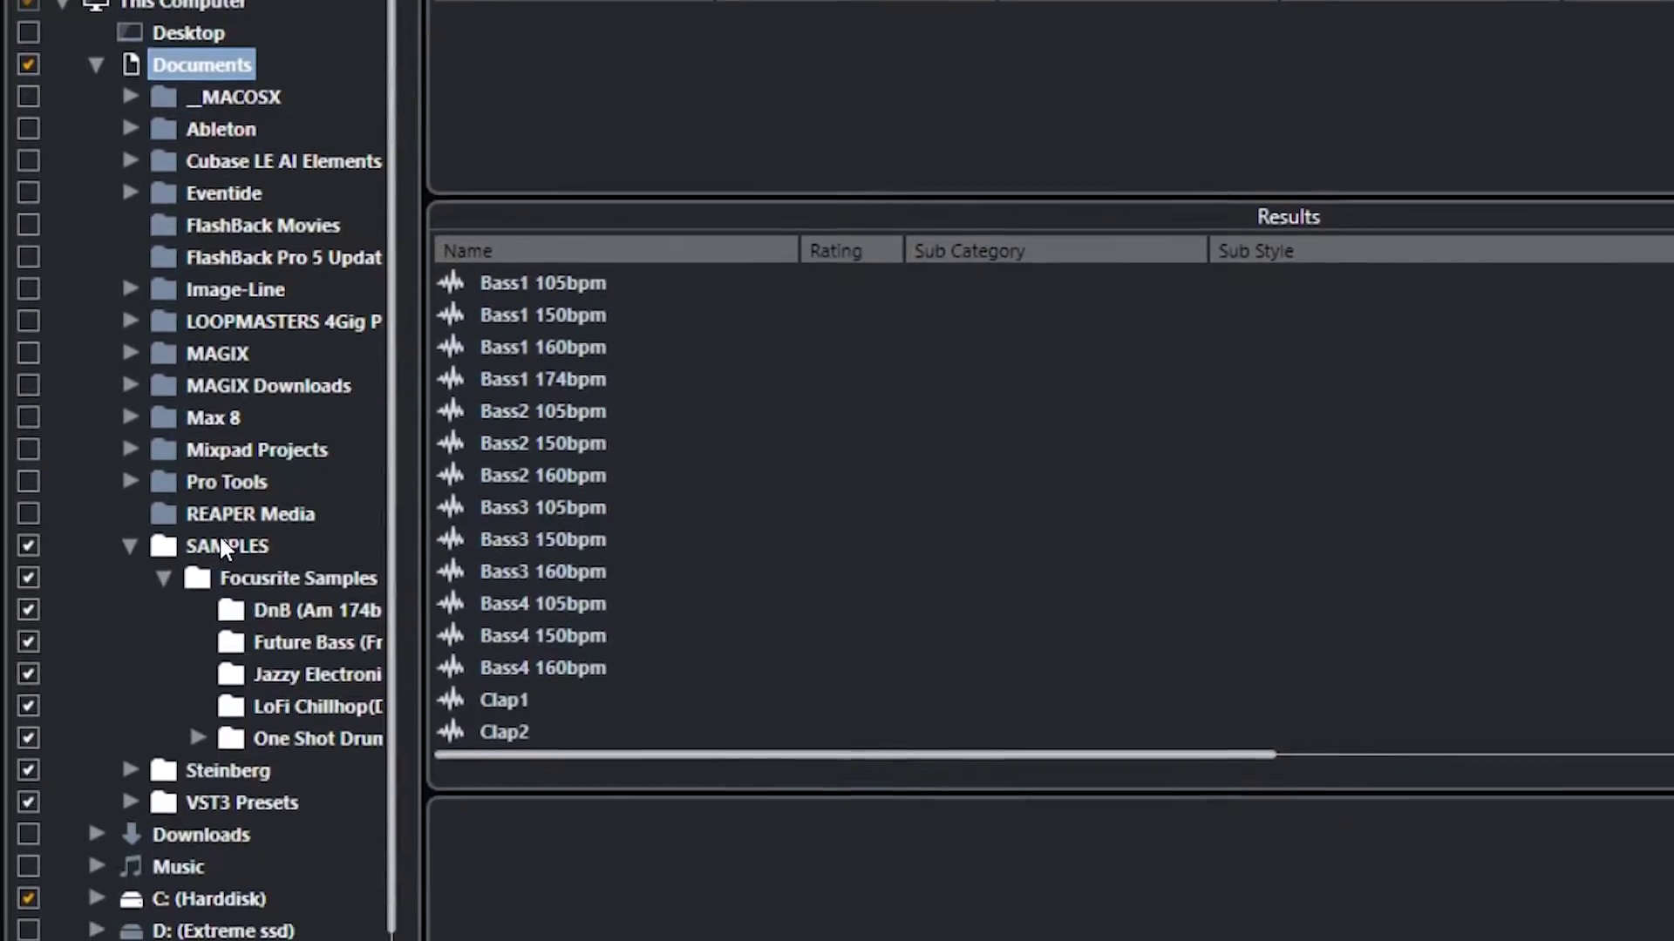
click(257, 670)
click(312, 562)
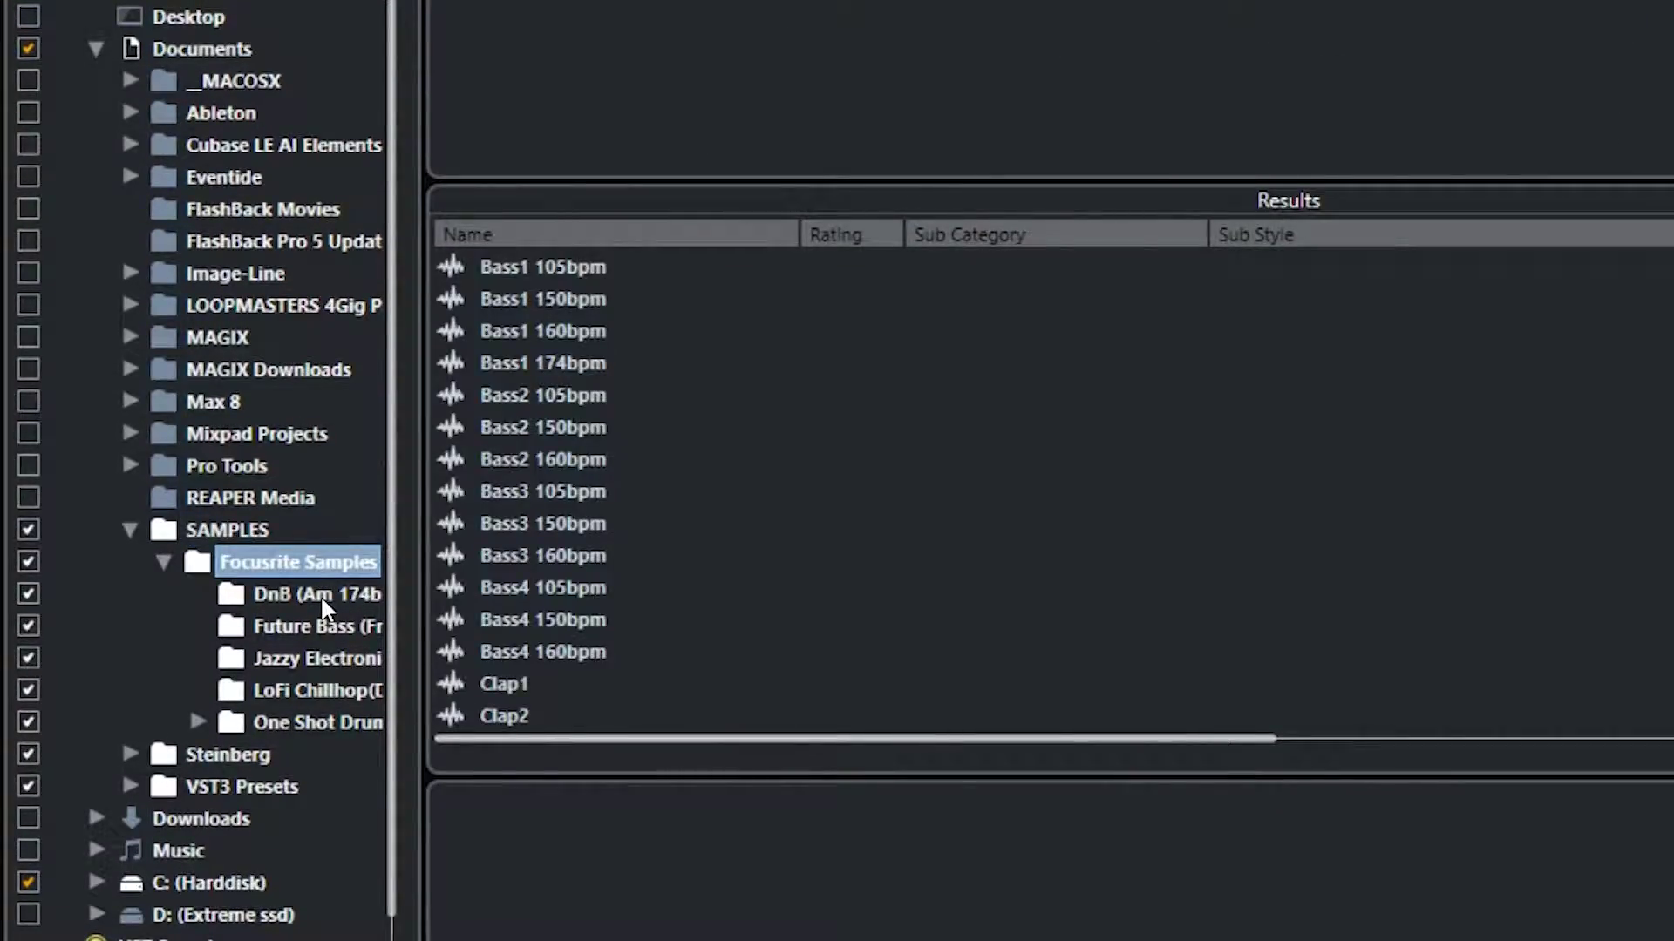
click(321, 594)
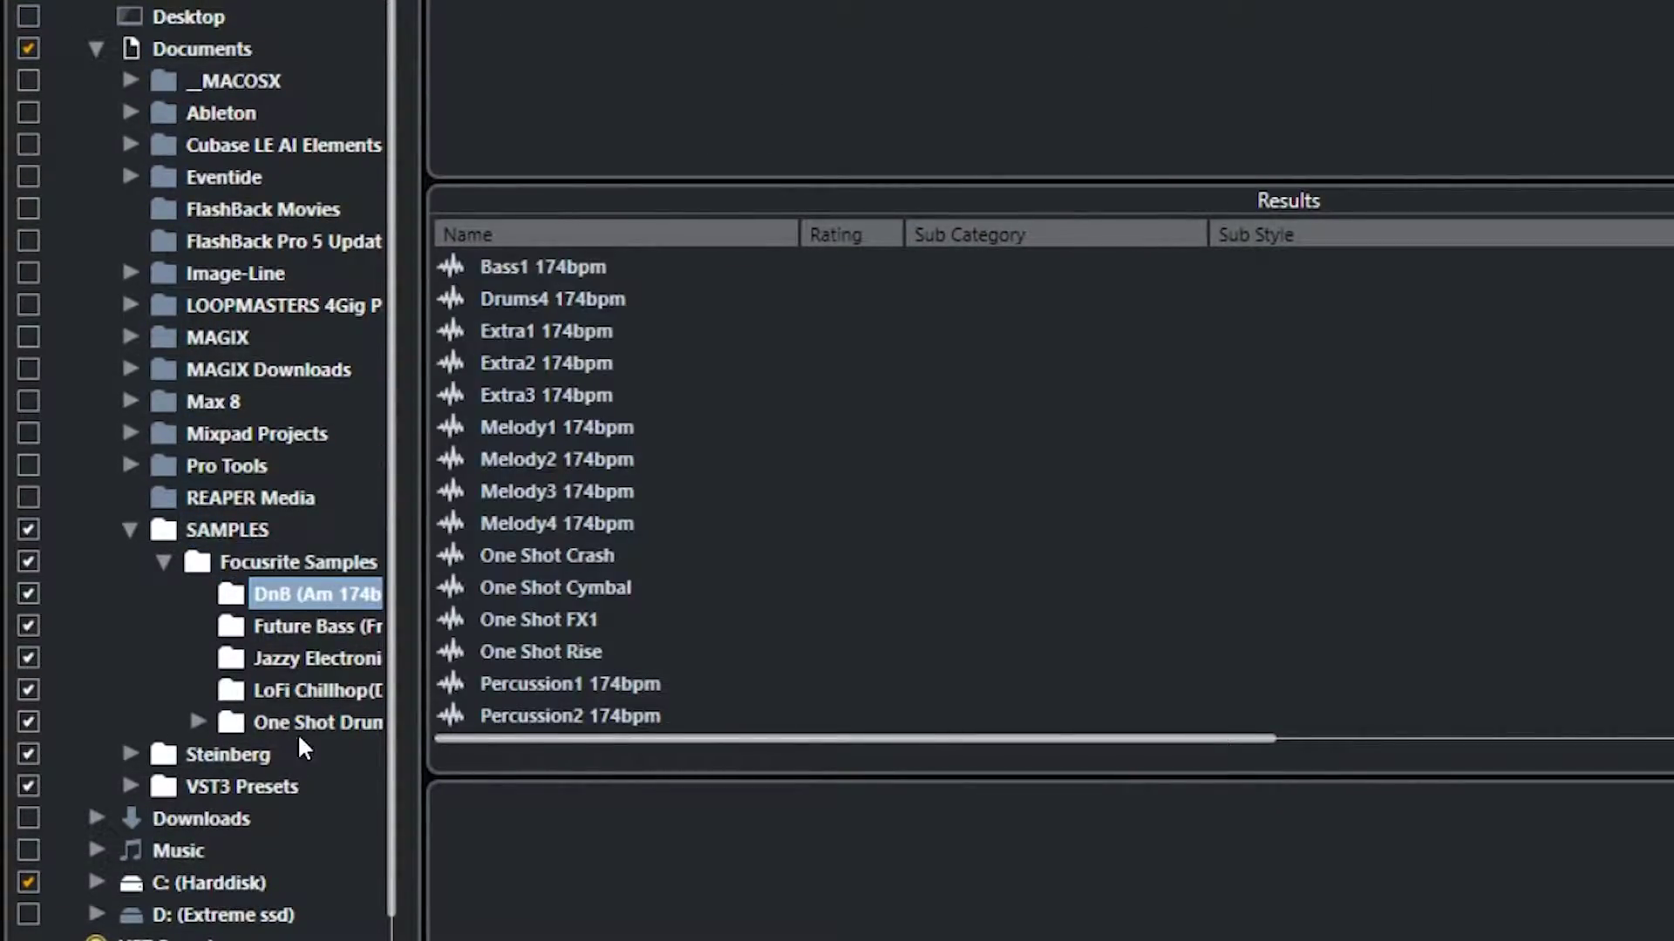
Add the DnB (Am 174bpm) and Future Bass folders as MediaBay favourites.
right_click(295, 592)
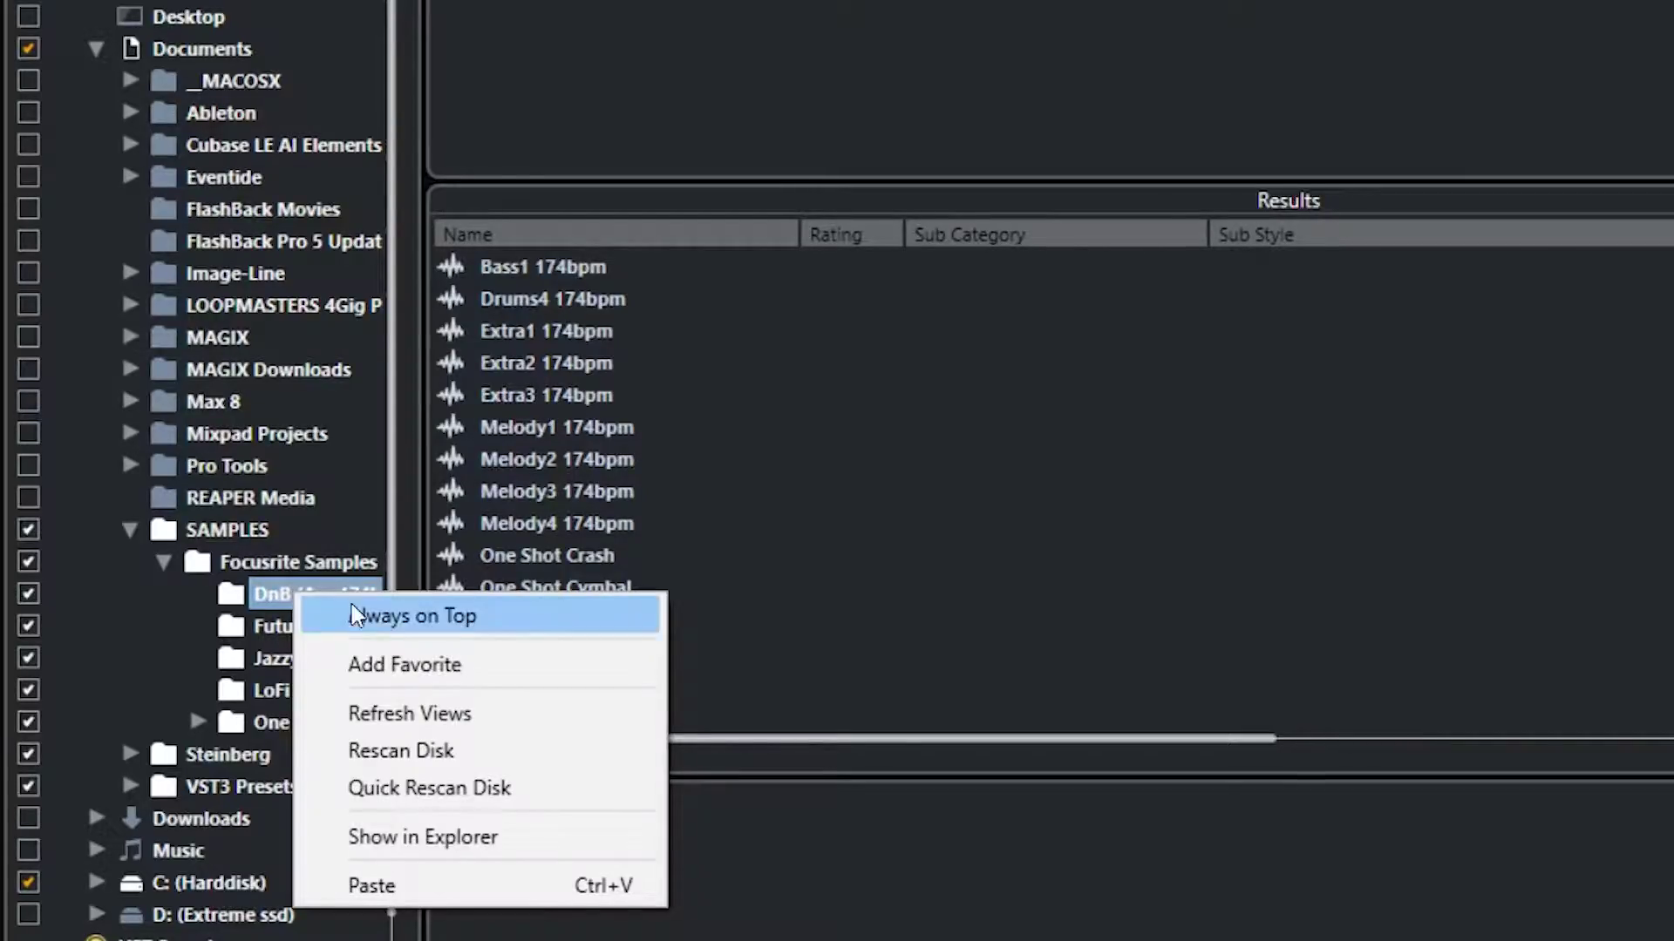
click(455, 665)
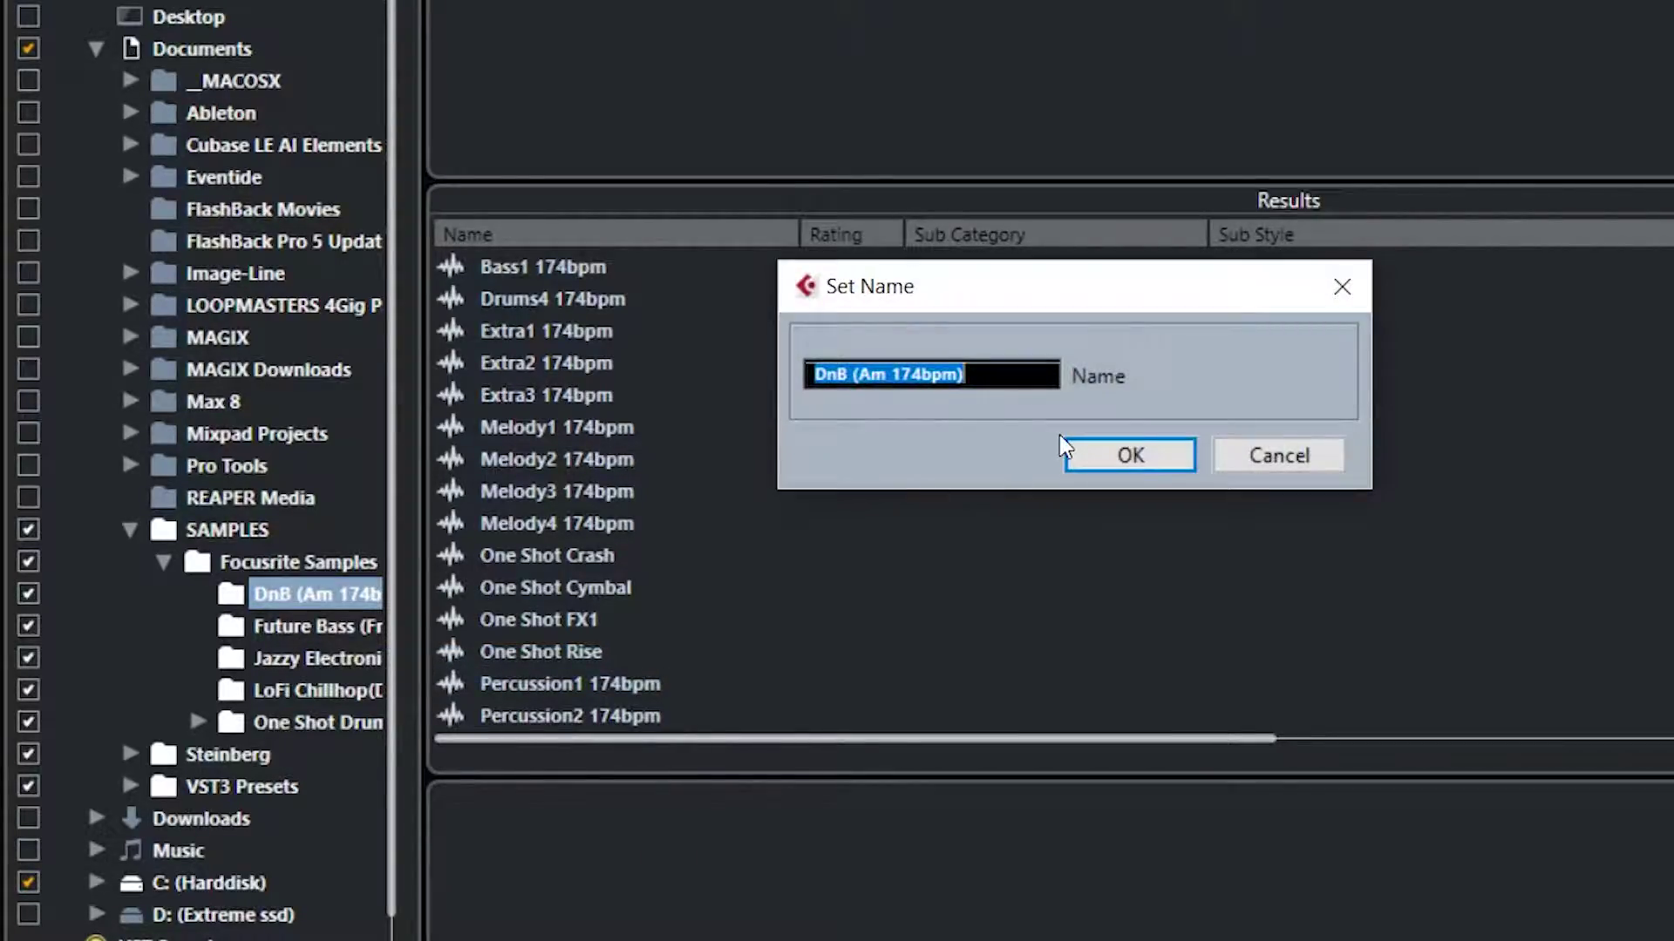
click(1130, 455)
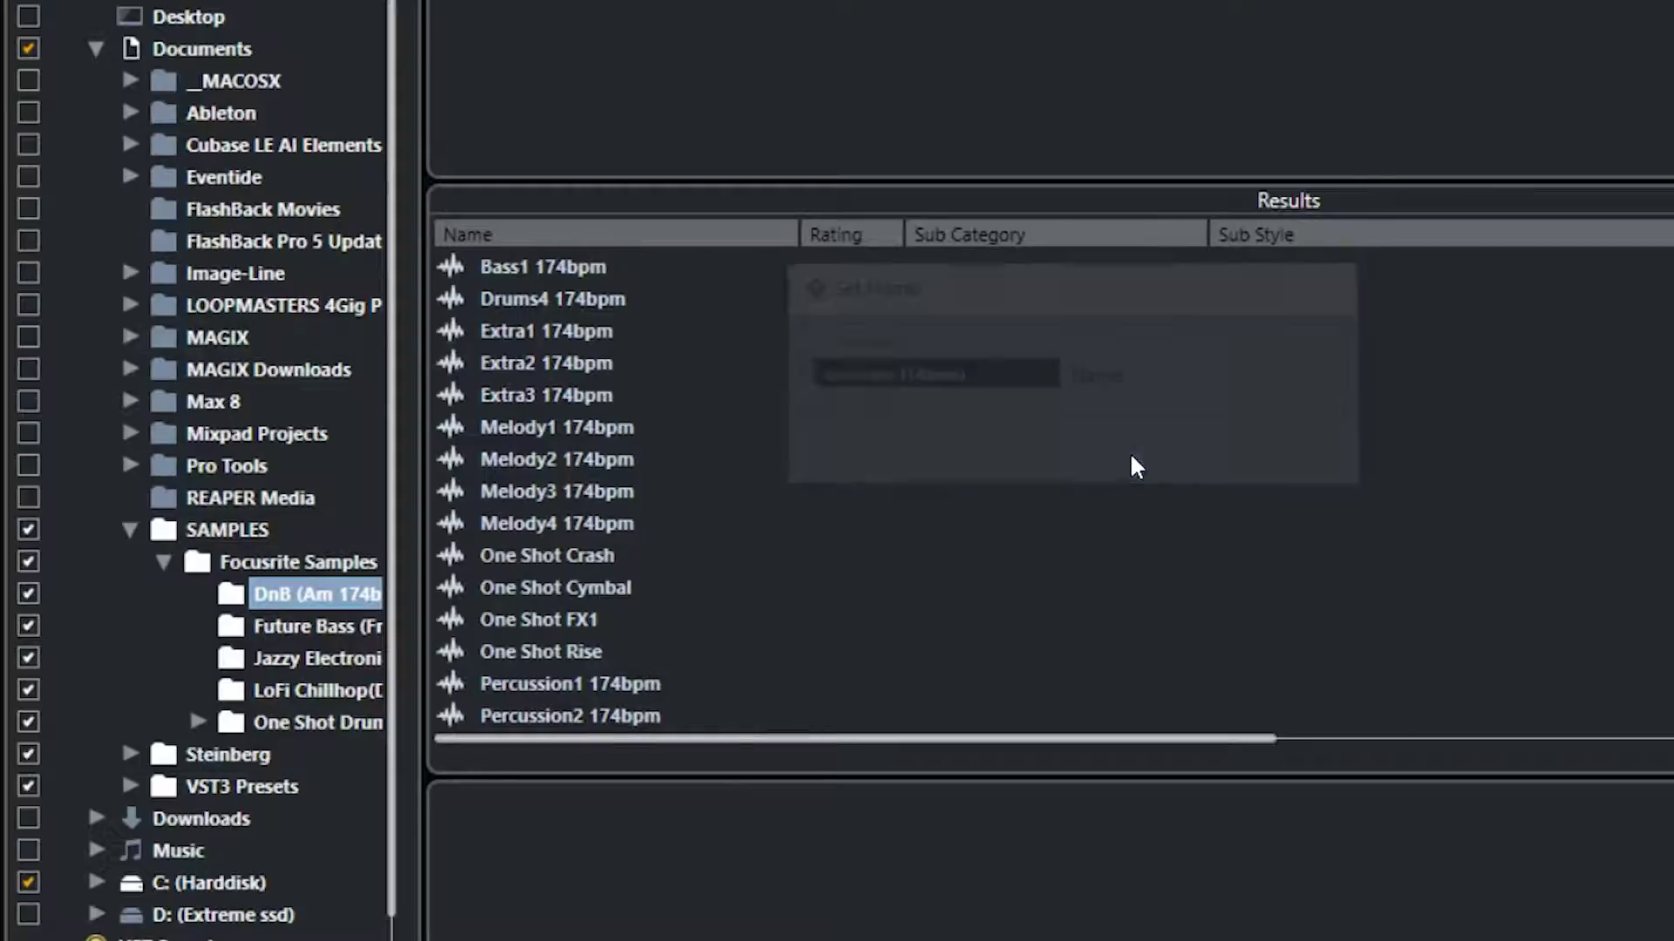
right_click(339, 621)
click(479, 698)
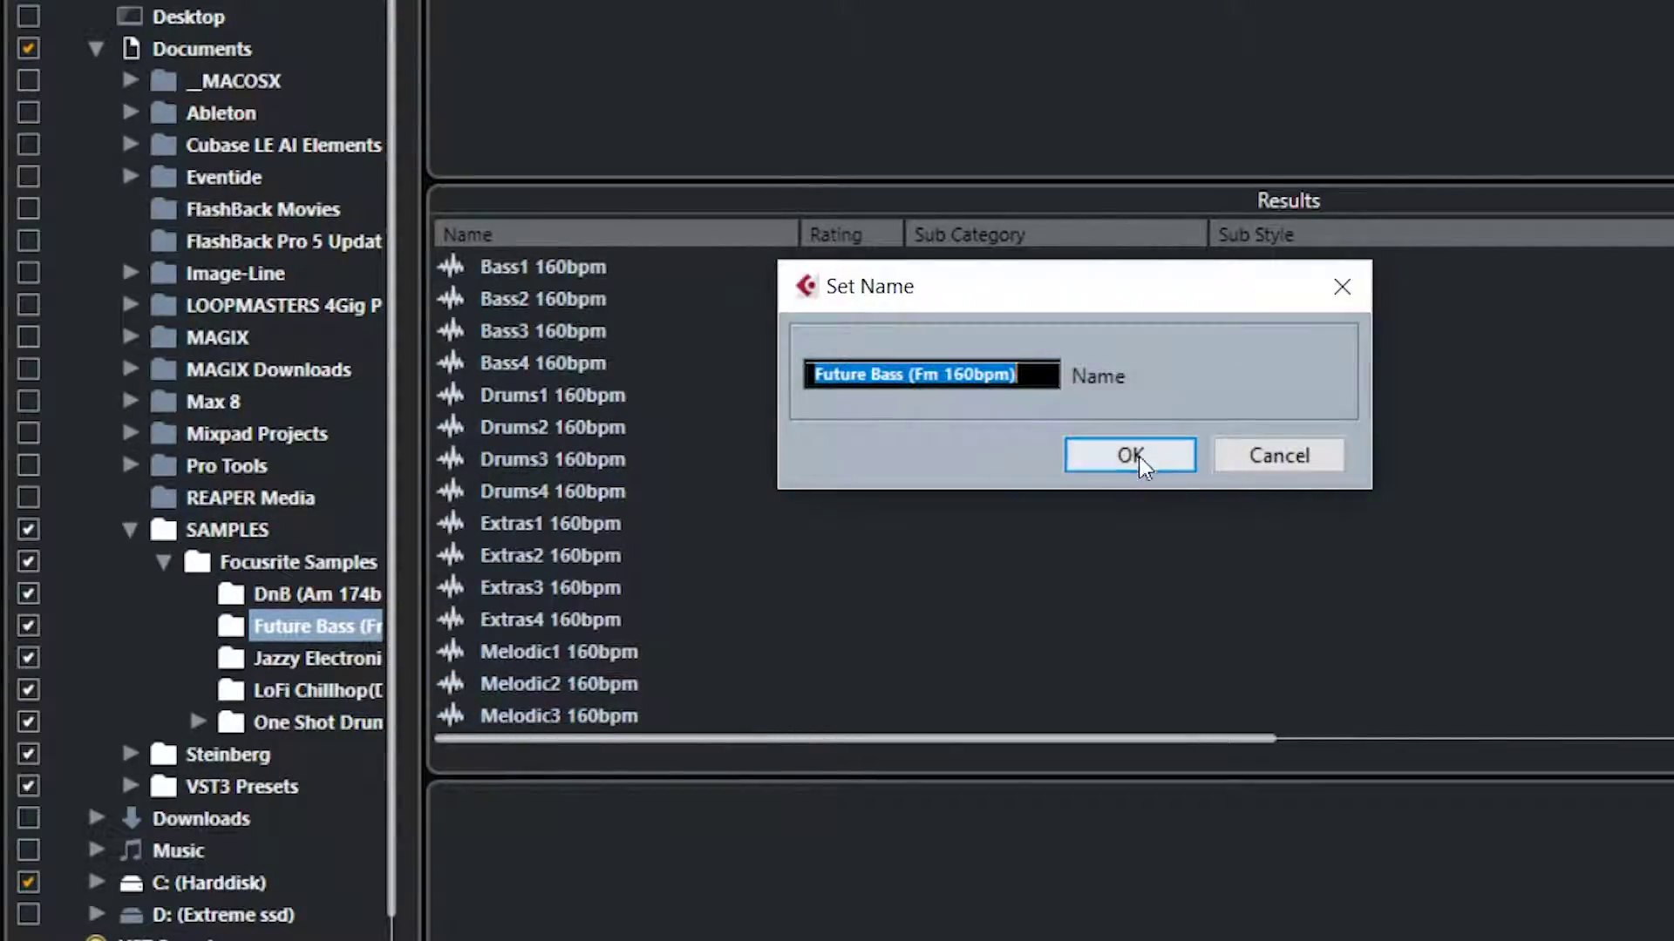
click(1131, 455)
Add the jazzy electronic, LoFi Chillhop and One Shot Drums folders as favourites.
right_click(317, 658)
click(515, 739)
key(Return)
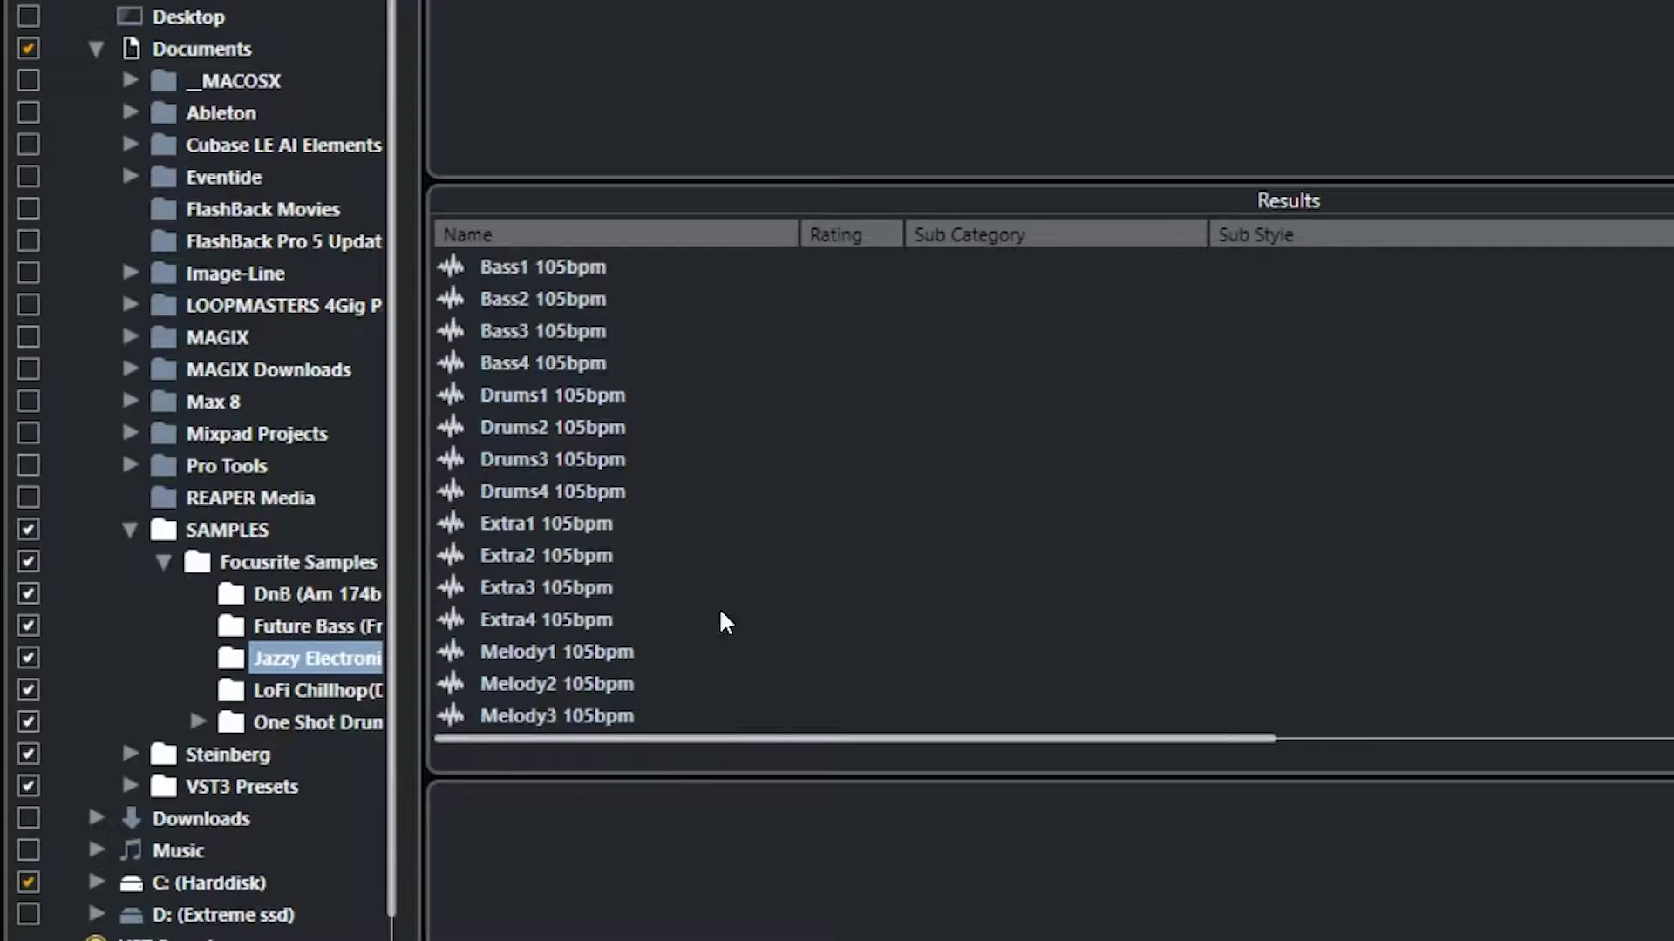
right_click(316, 690)
click(500, 755)
key(Return)
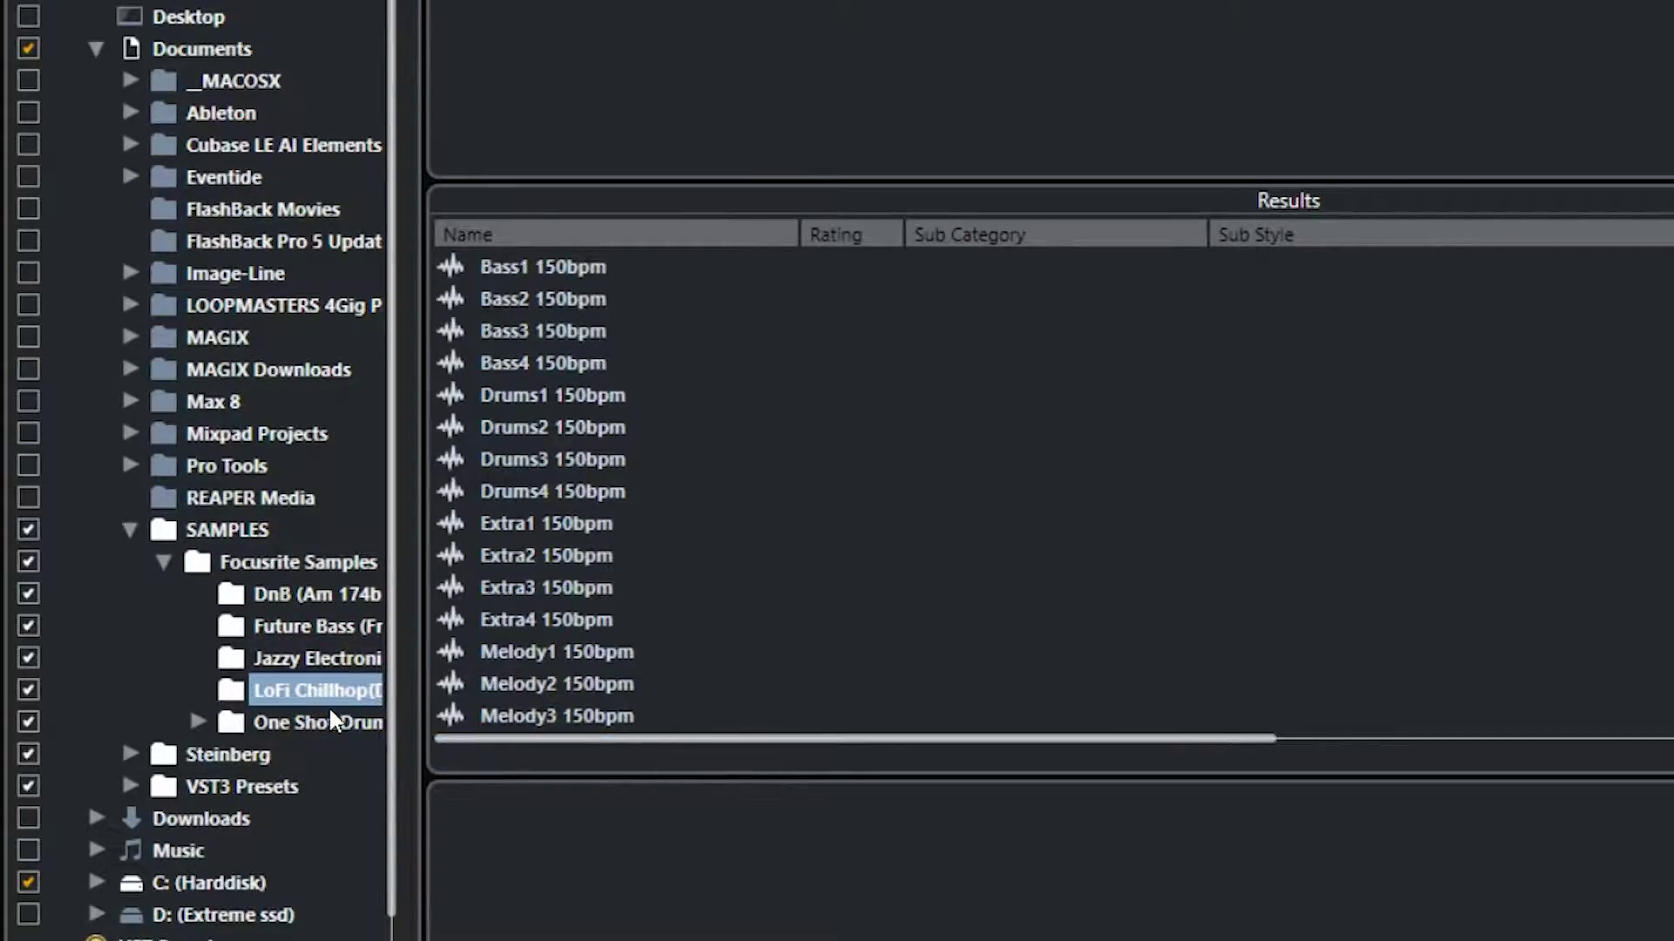
right_click(330, 719)
click(488, 786)
click(1135, 462)
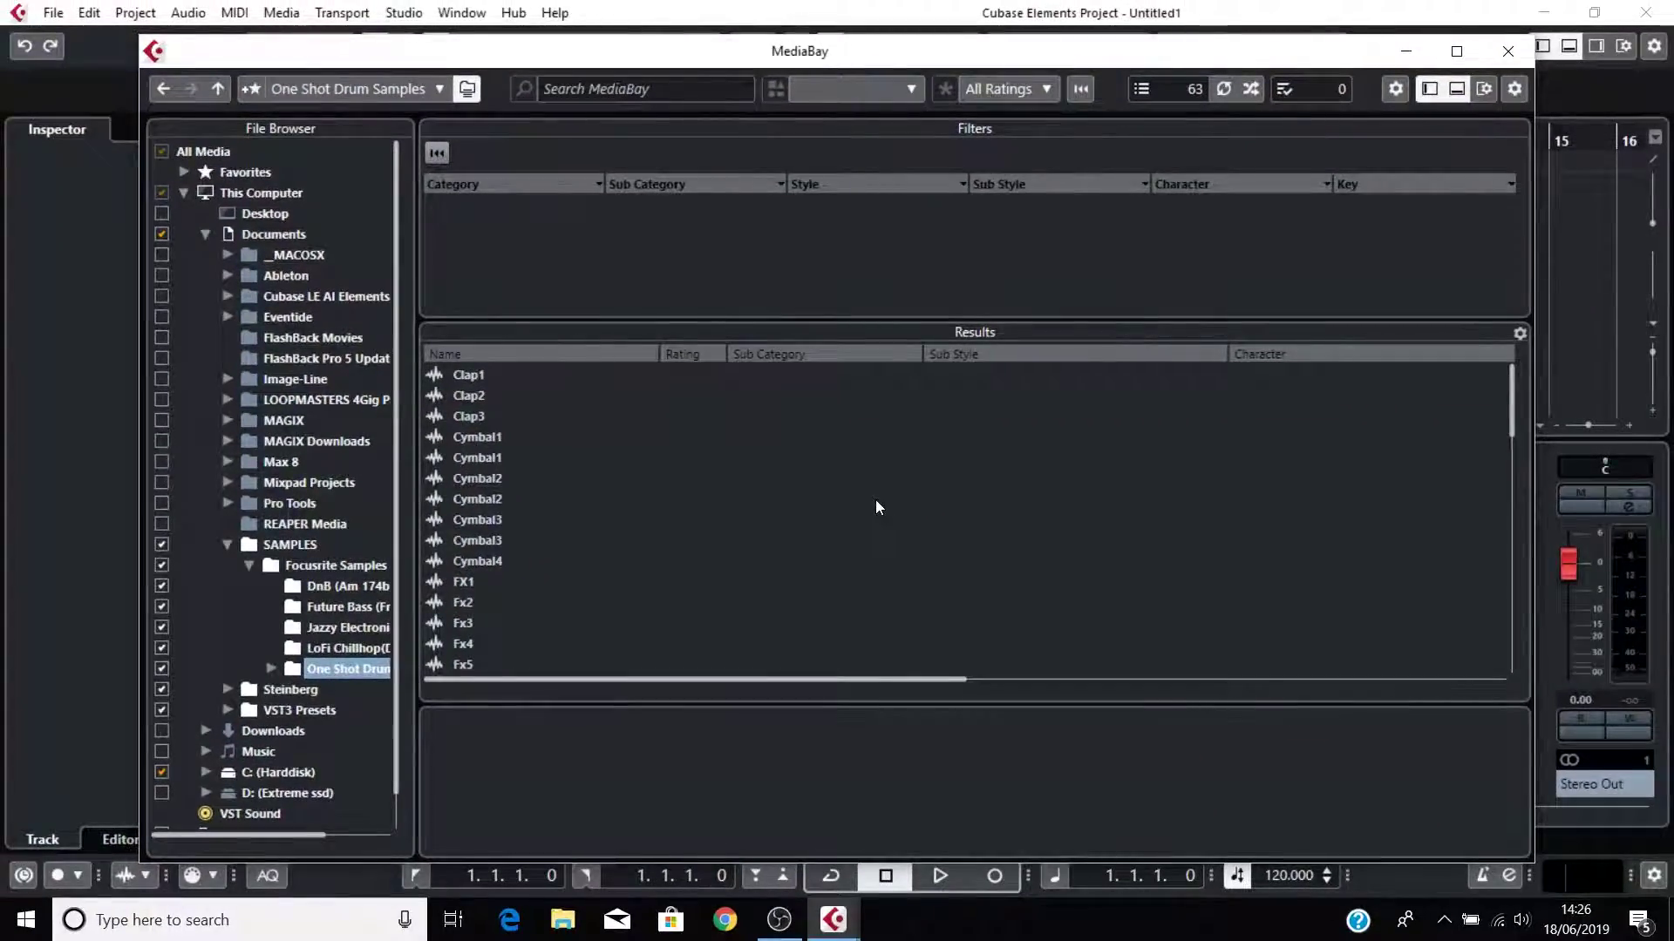
Close MediaBay and open the LoFi Chillhop (Dm150bpm) favourite in the Right Zone Media rack.
click(1504, 53)
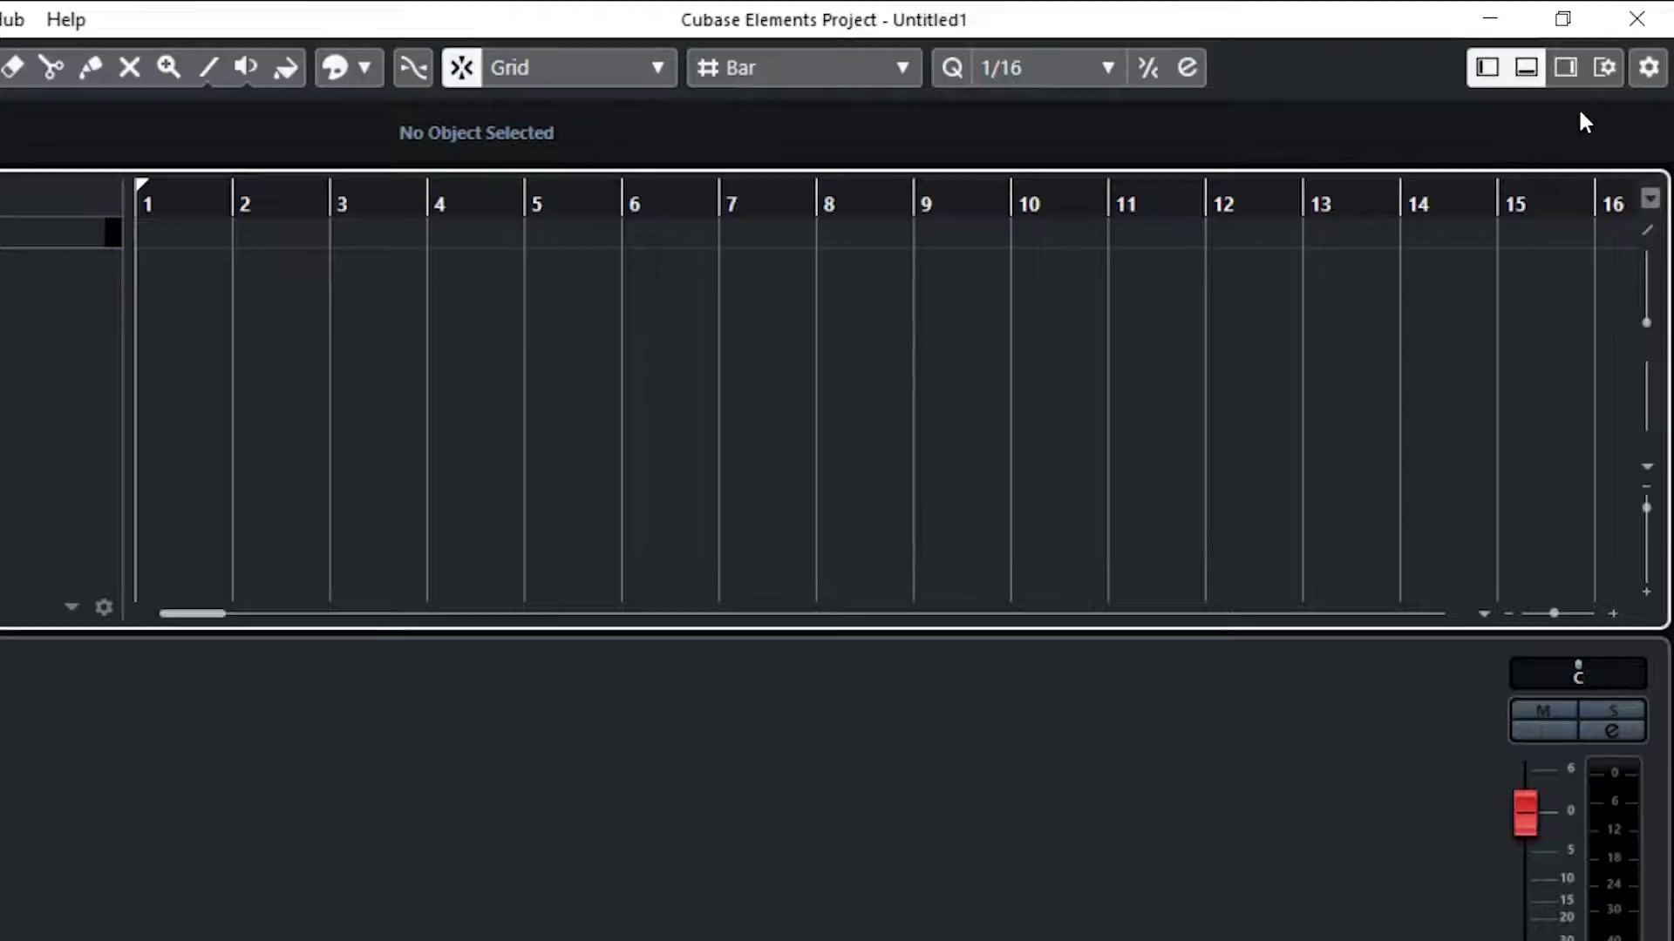
click(1565, 67)
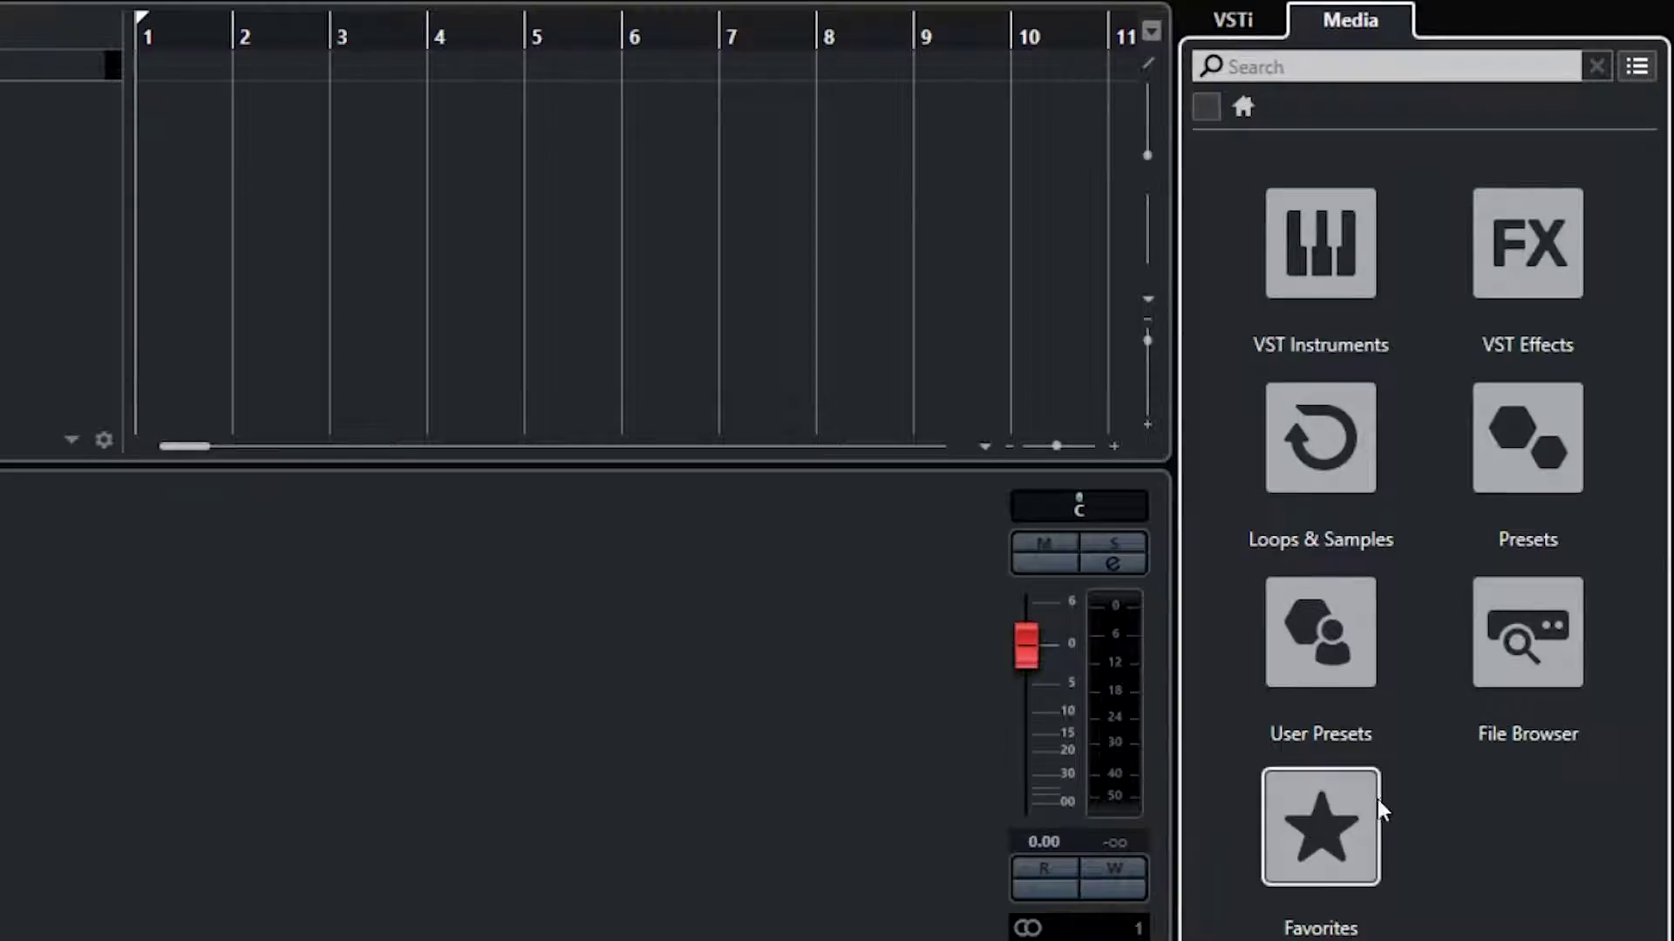
click(1317, 872)
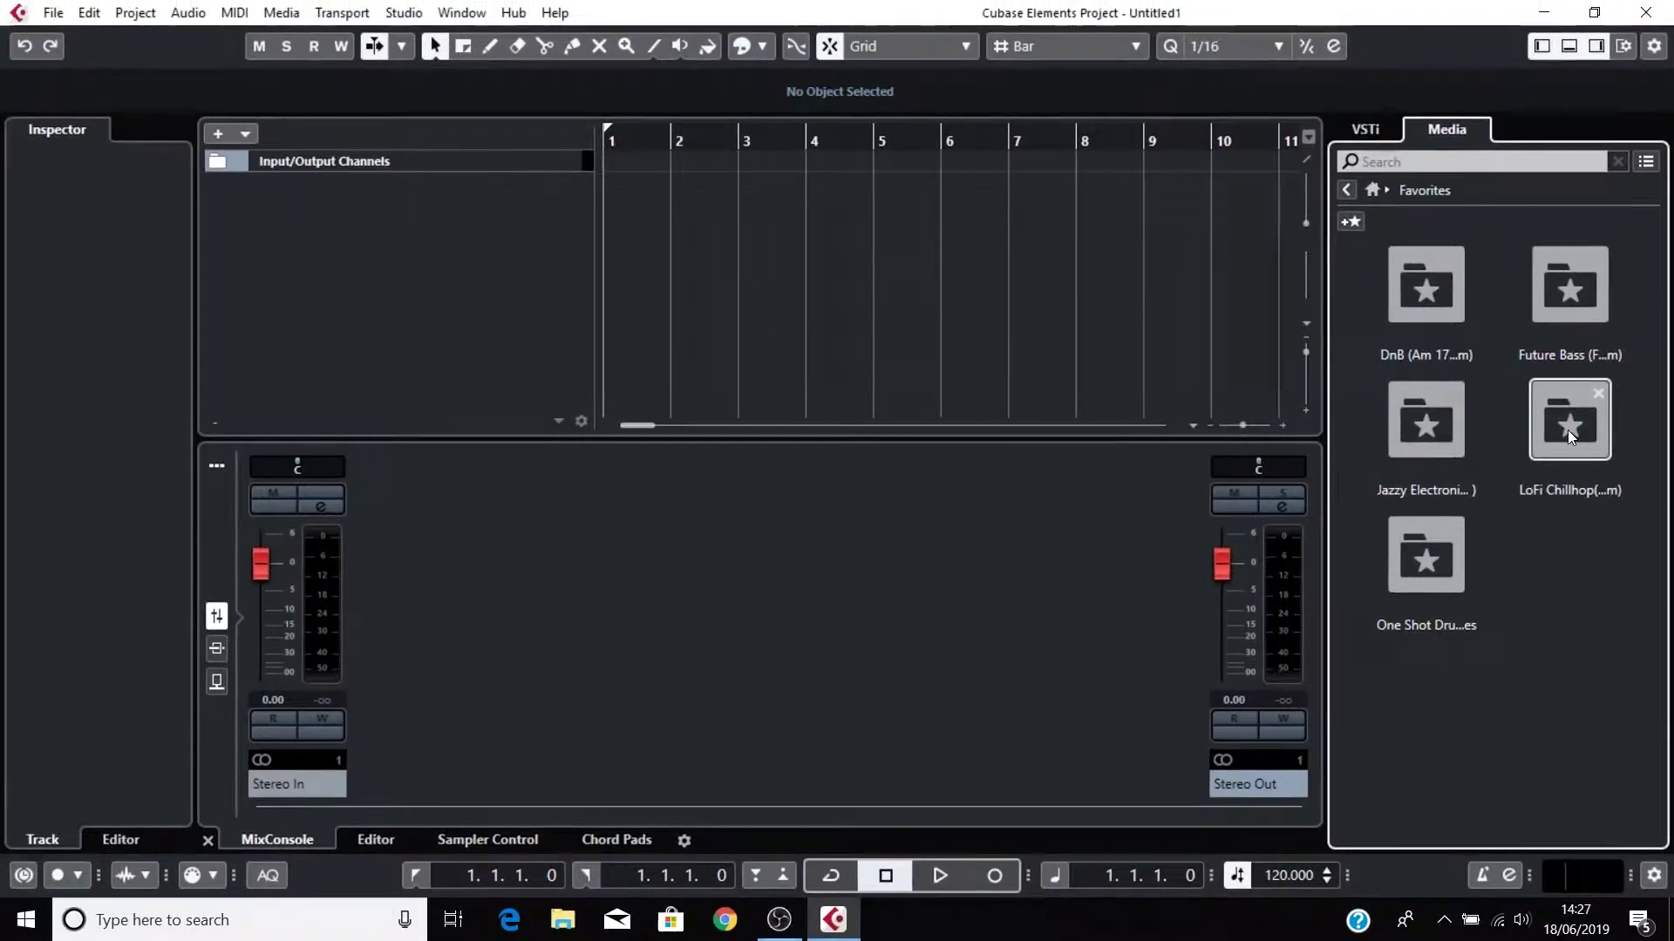
click(1567, 431)
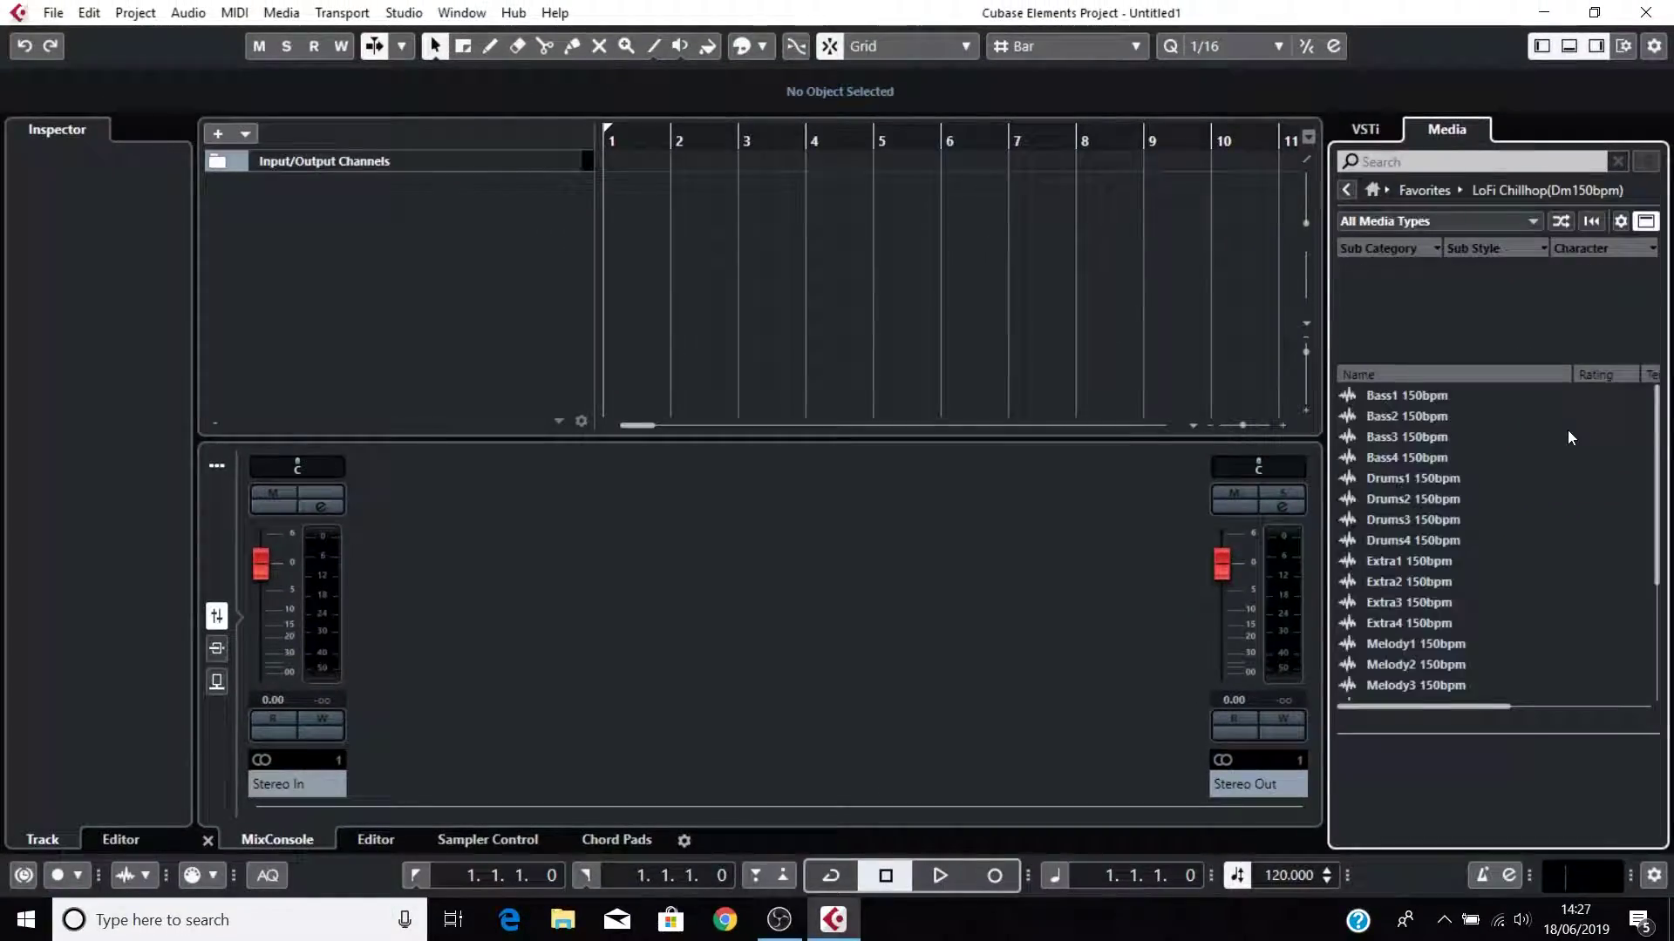
Preview the Drums1 150bpm and Bass2 150bpm loops, then stop the preview.
click(1430, 480)
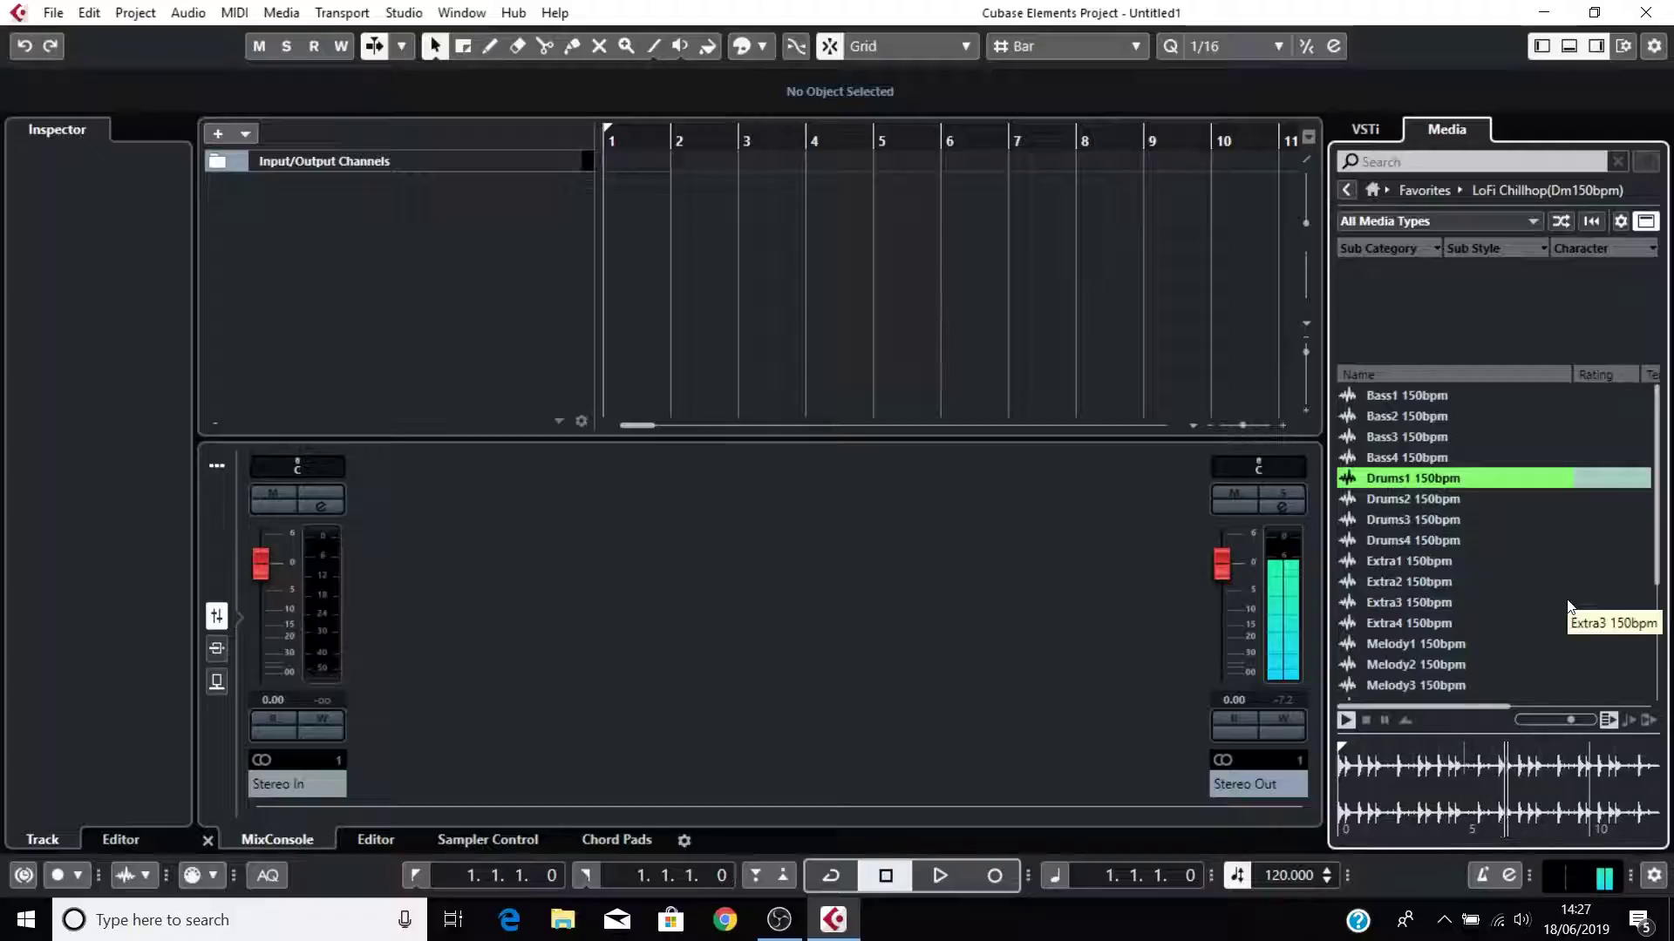
click(1393, 418)
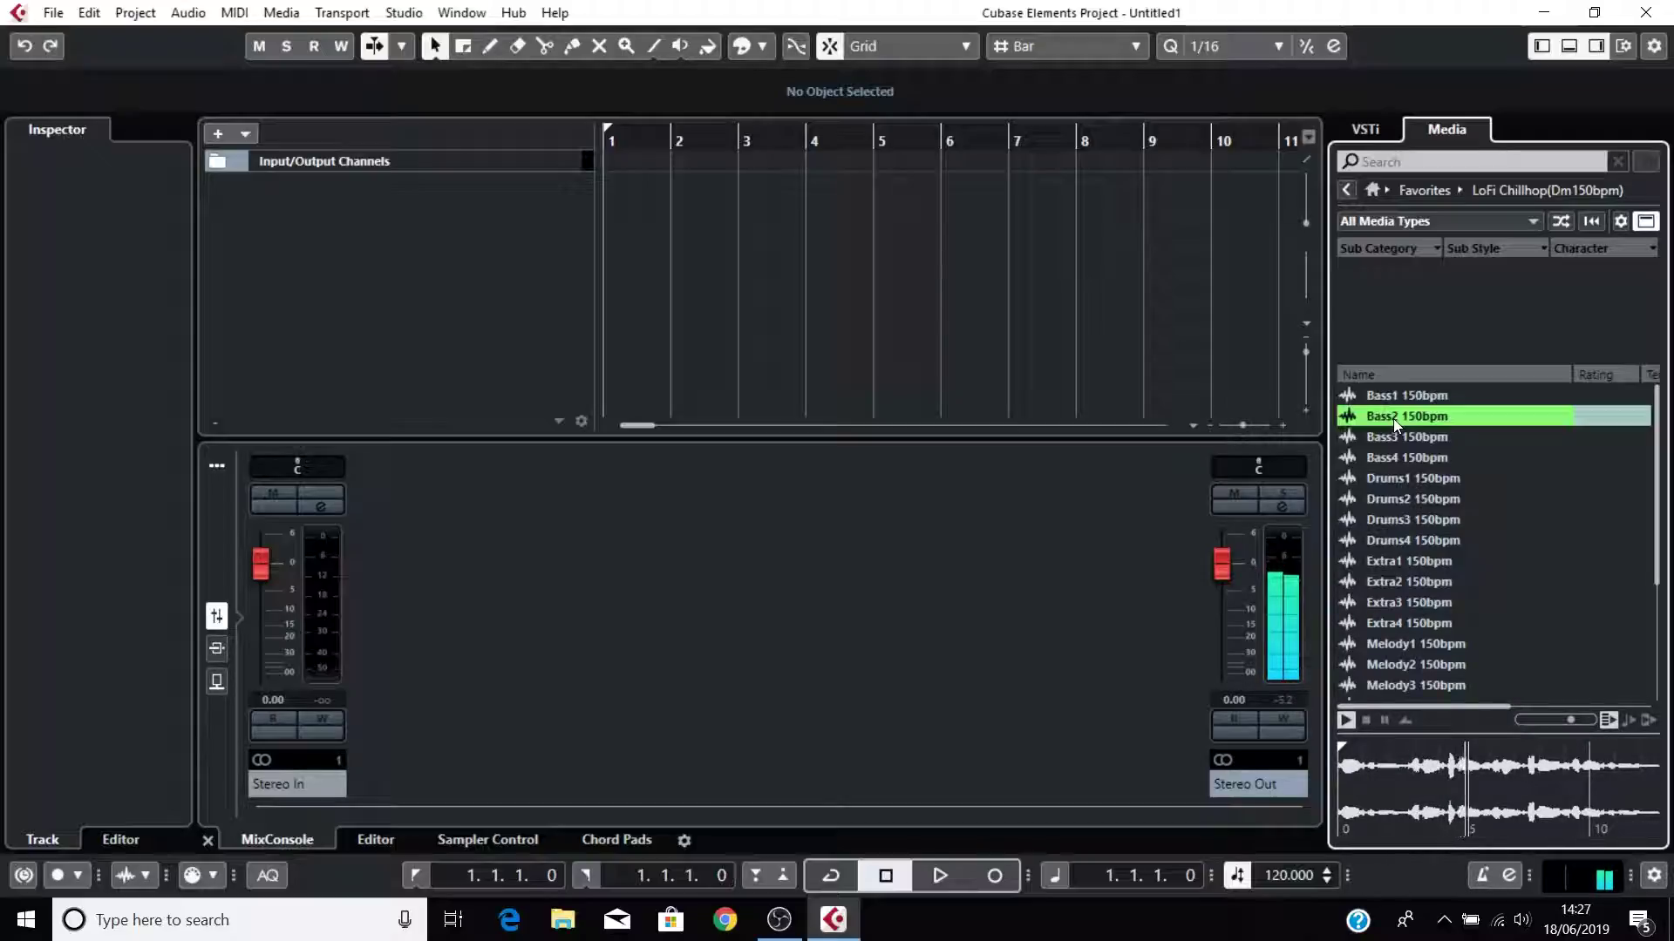
key(space)
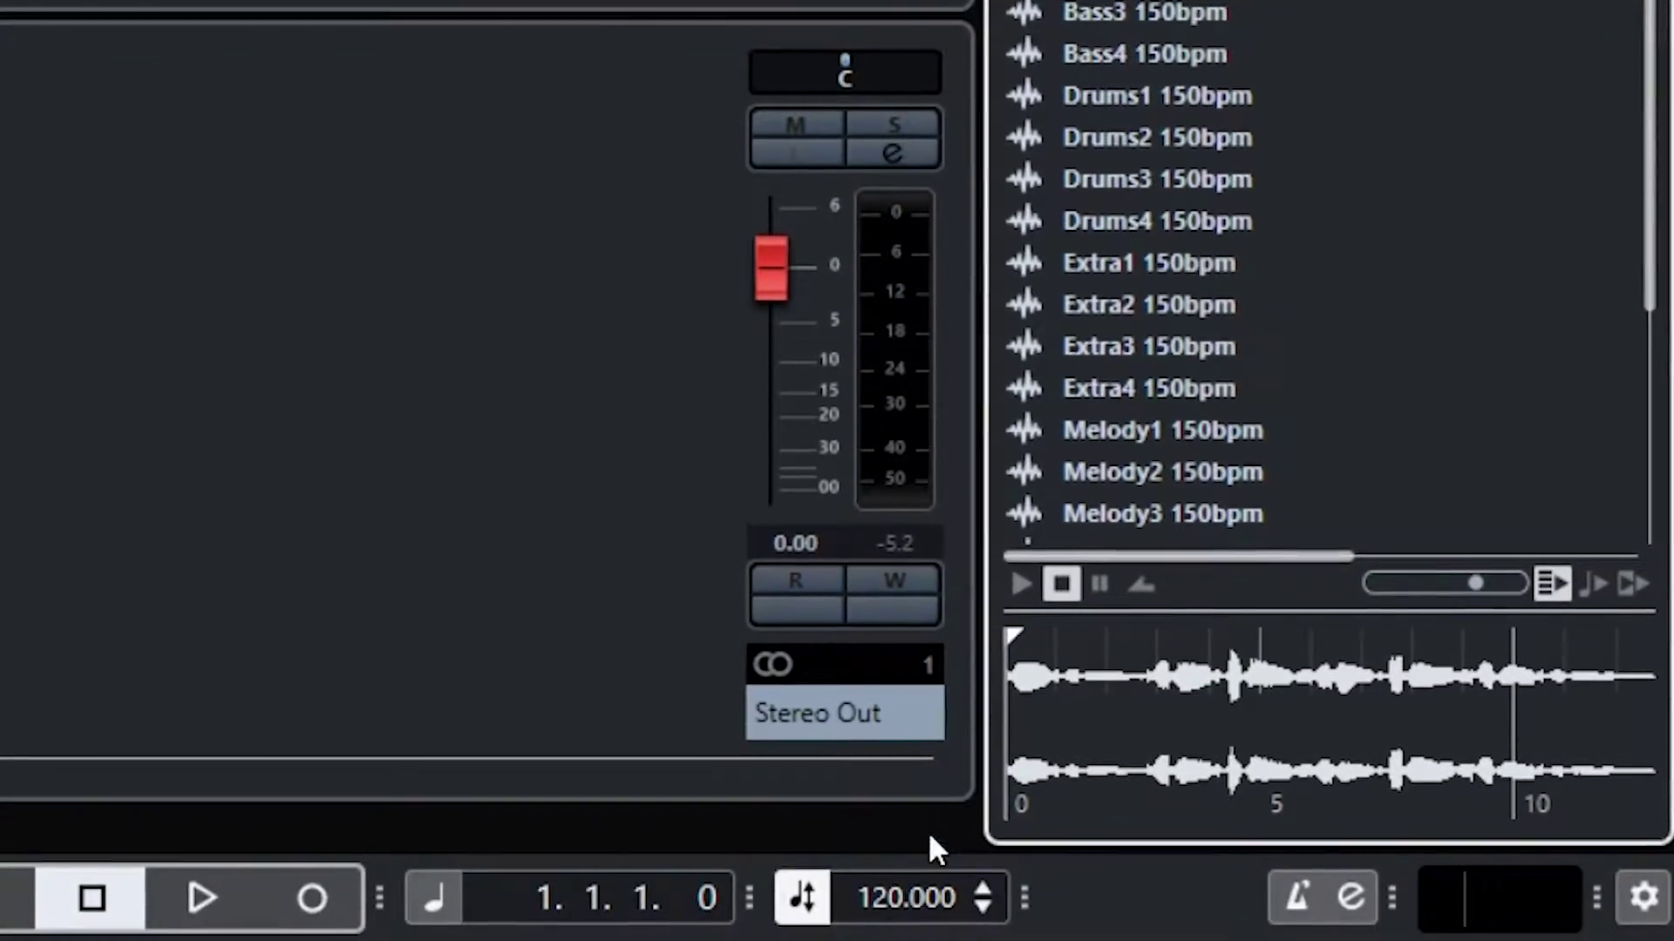
Set the project tempo to 150 BPM and preview the Drums2 150bpm loop.
double_click(880, 884)
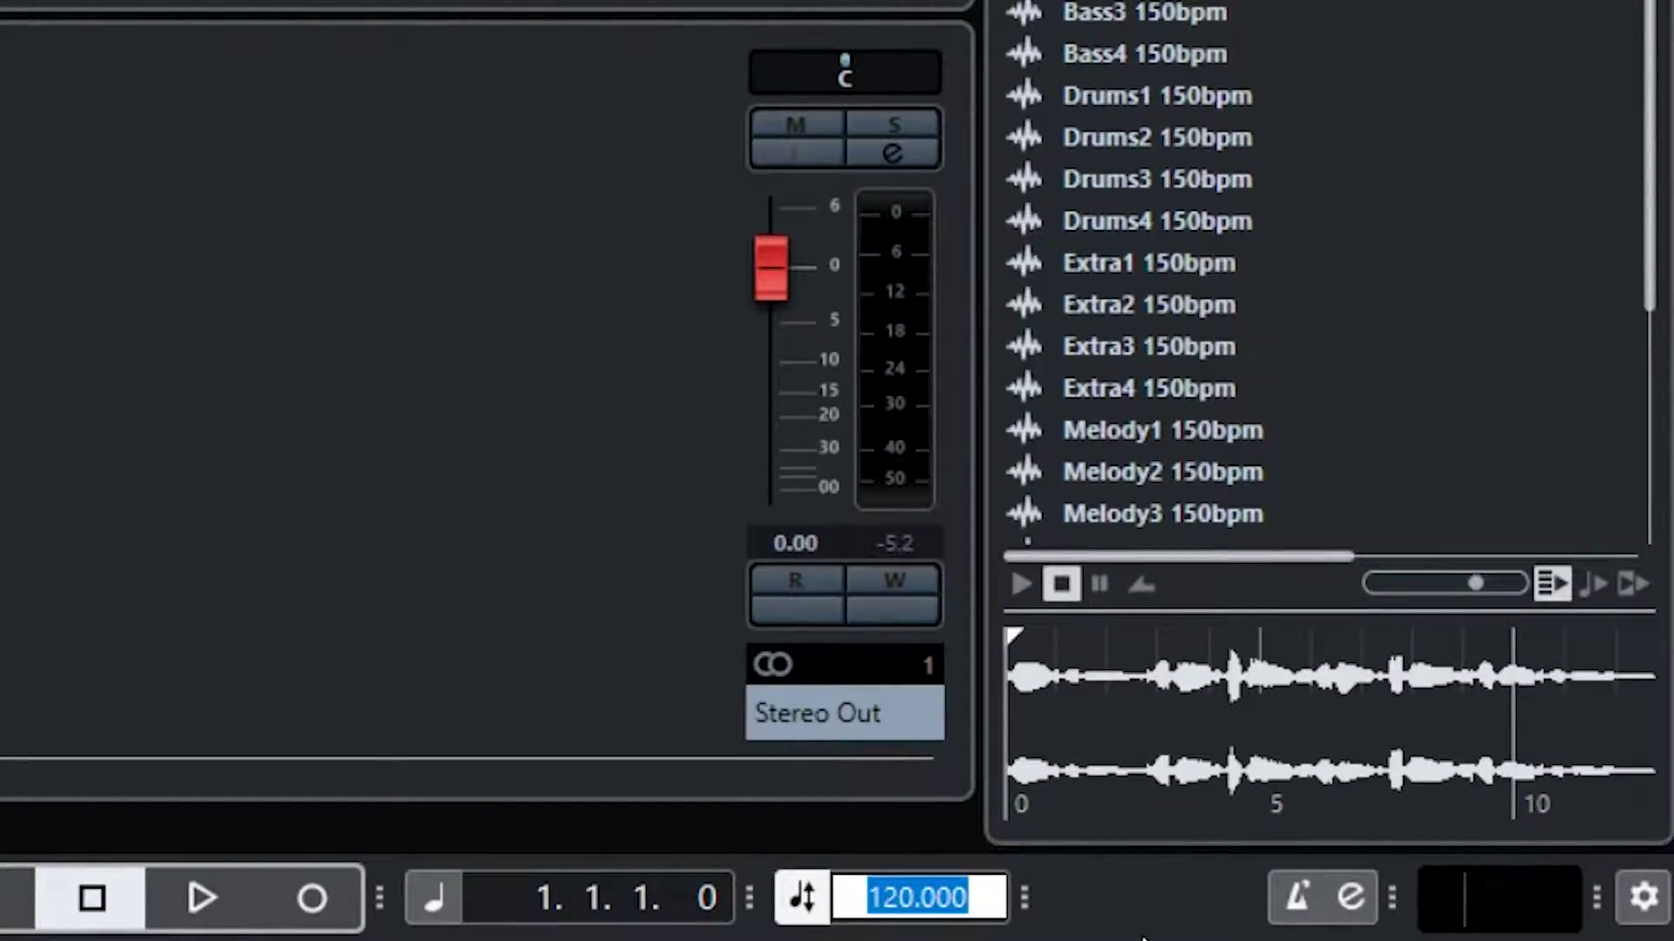
text(150)
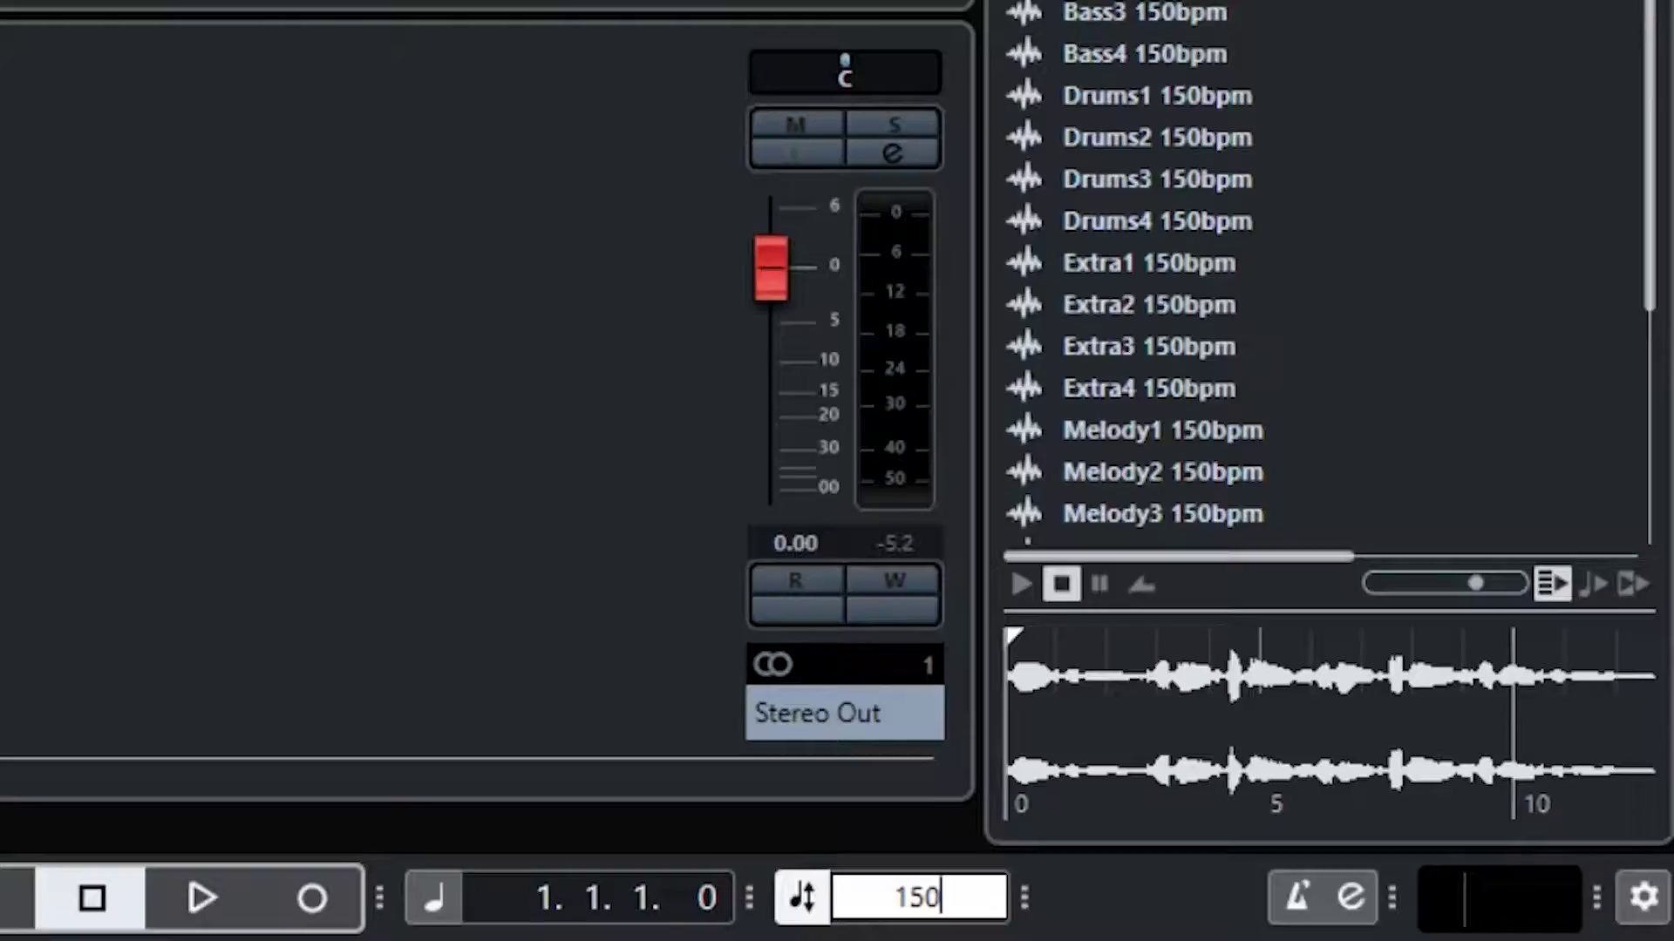
key(Return)
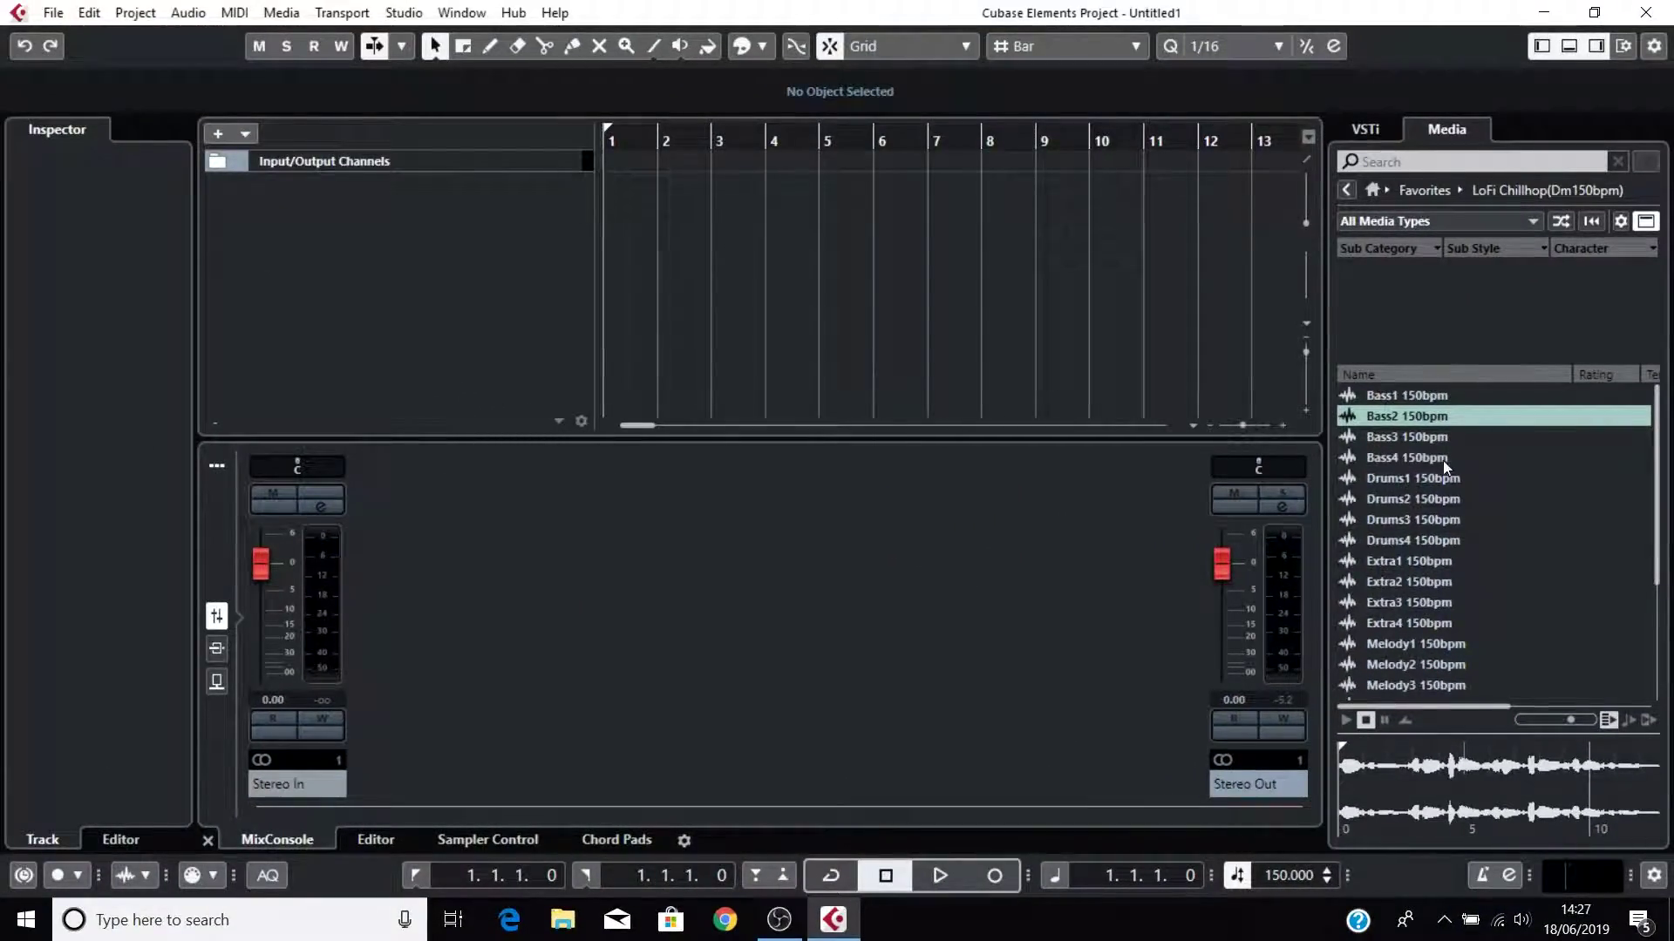
click(1394, 497)
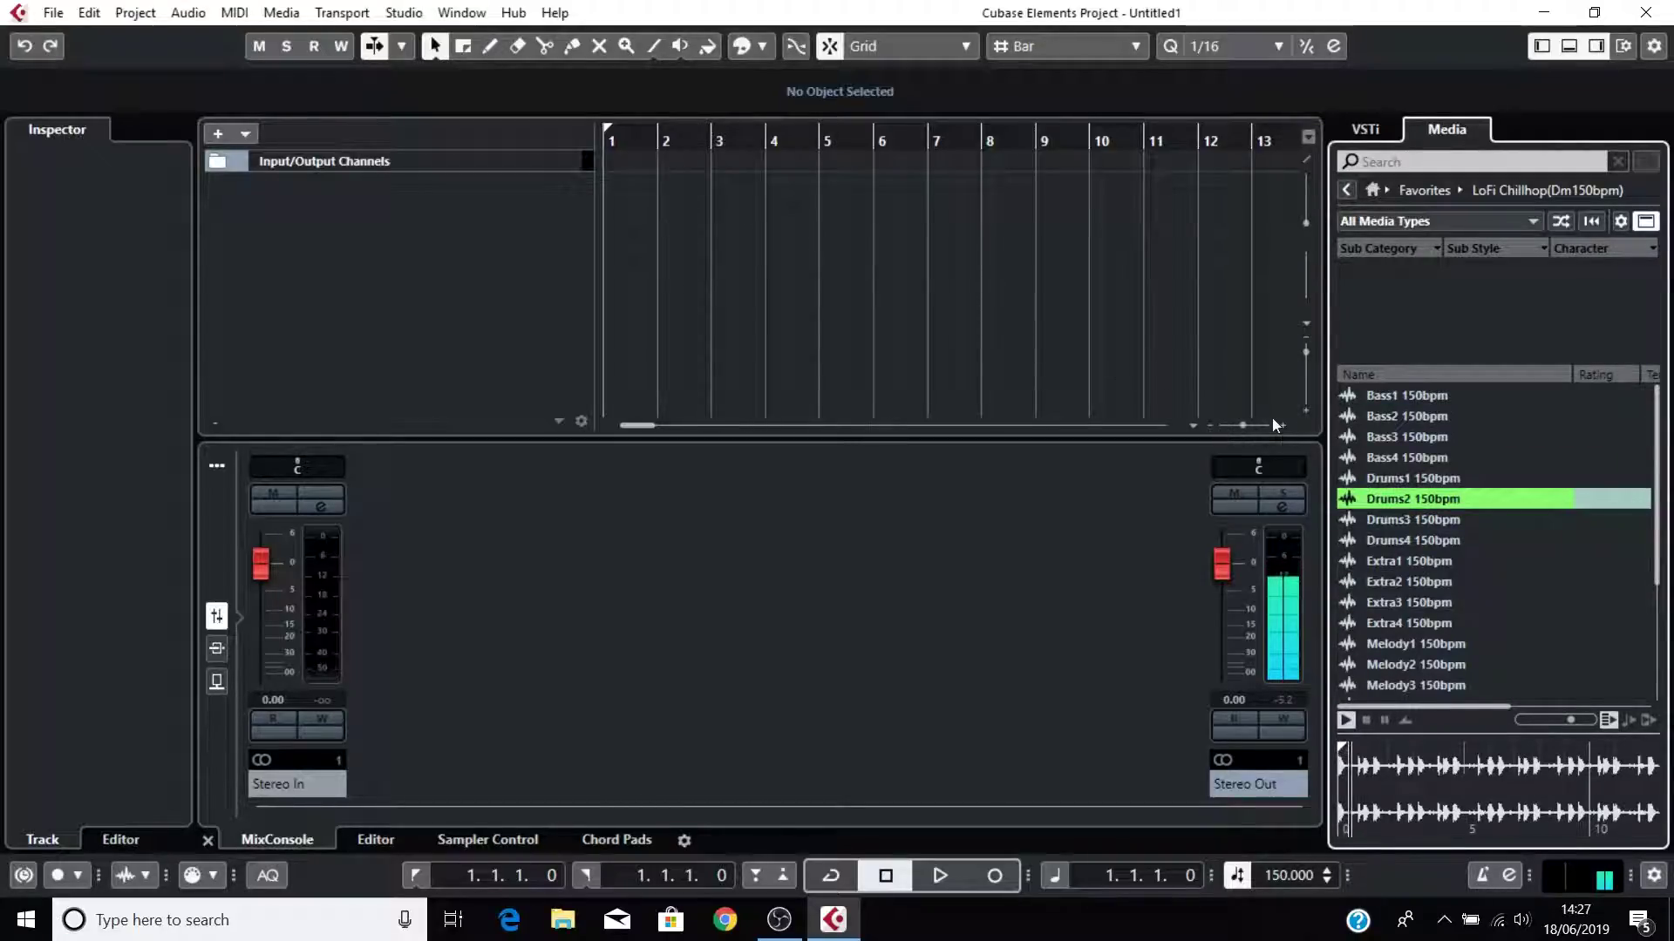
Place the Drums2 150bpm loop on a new track at bar 1.
drag(1395, 508, 614, 197)
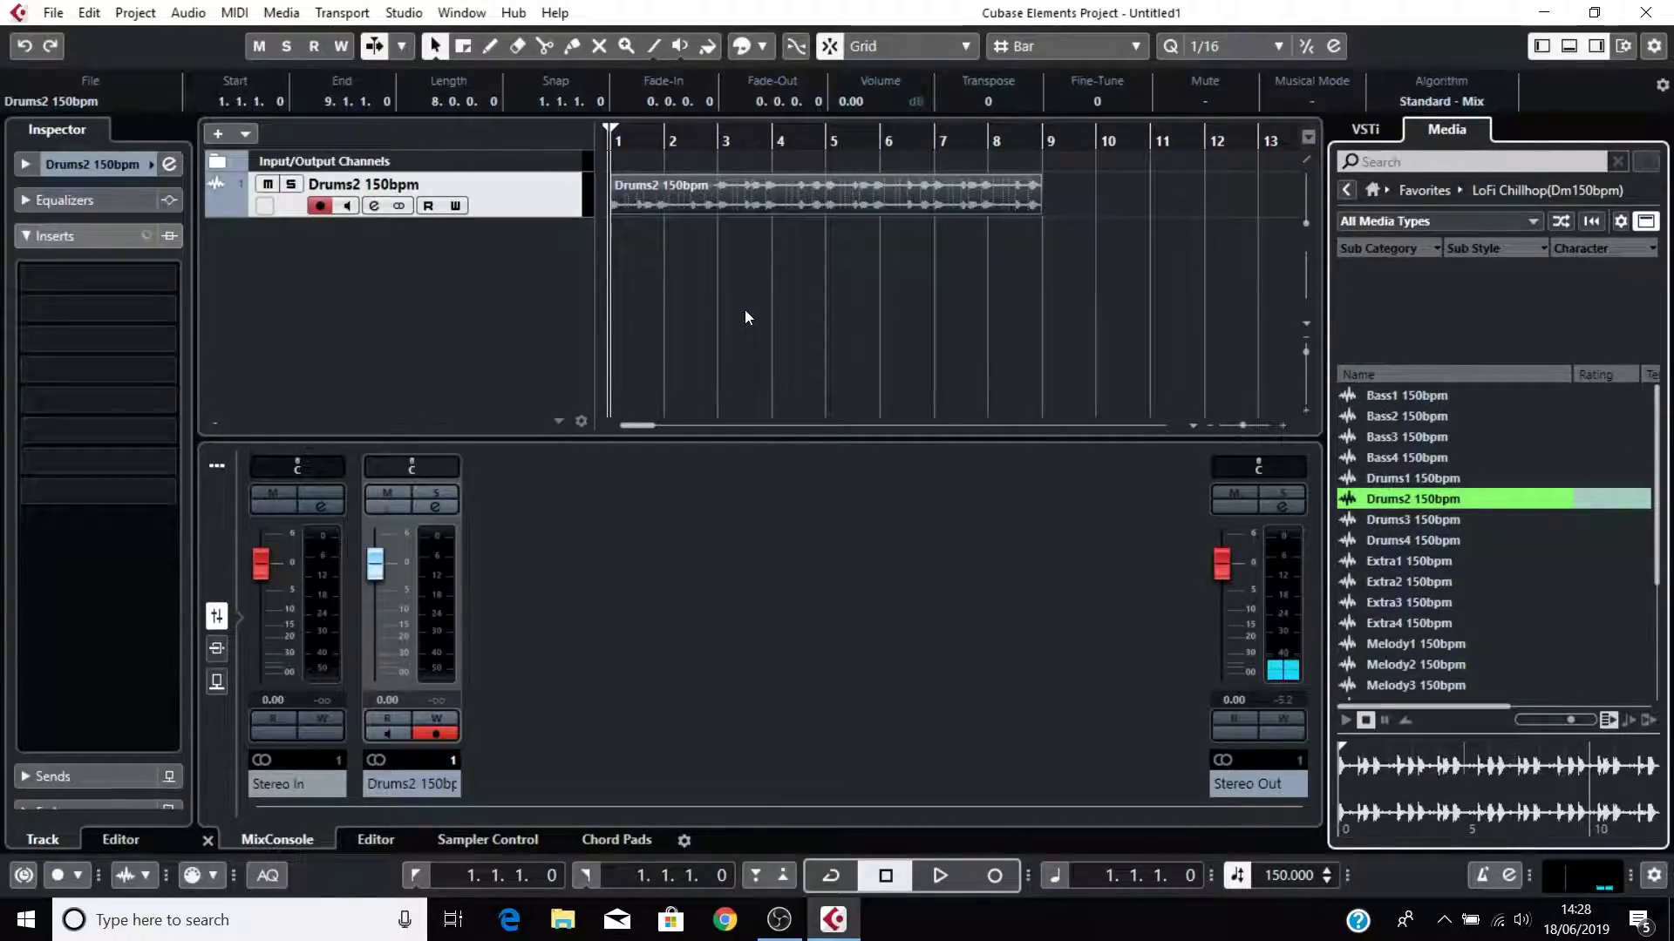
key(h)
key(h)
key(h)
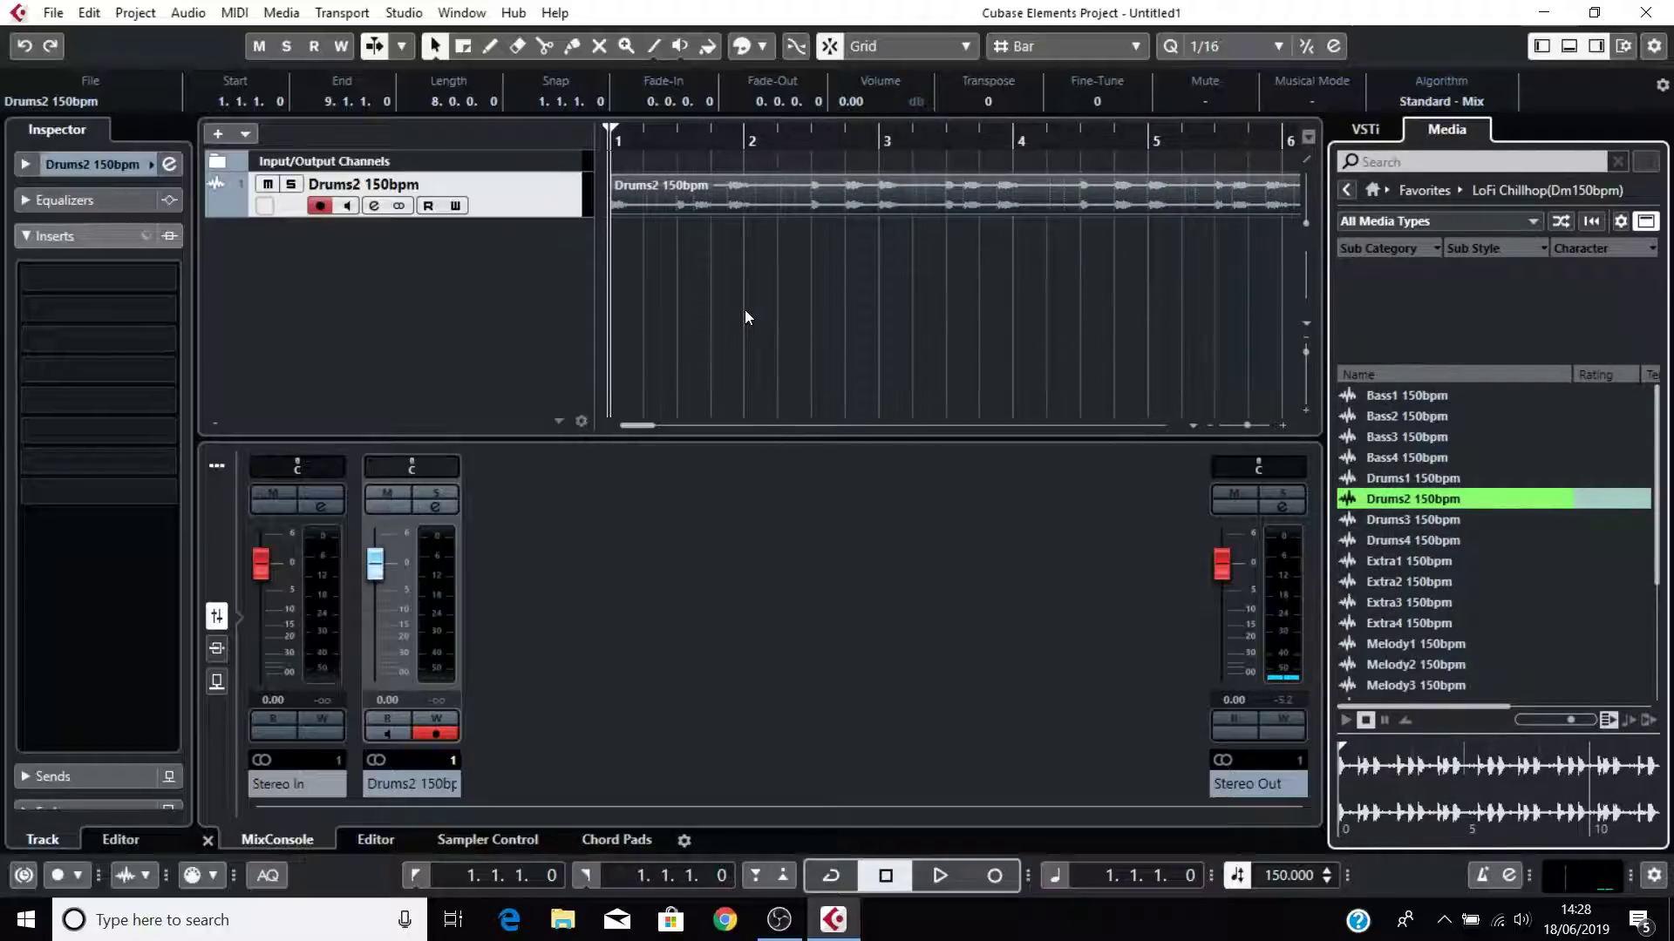
key(g)
key(g)
key(g)
key(g)
key(h)
key(h)
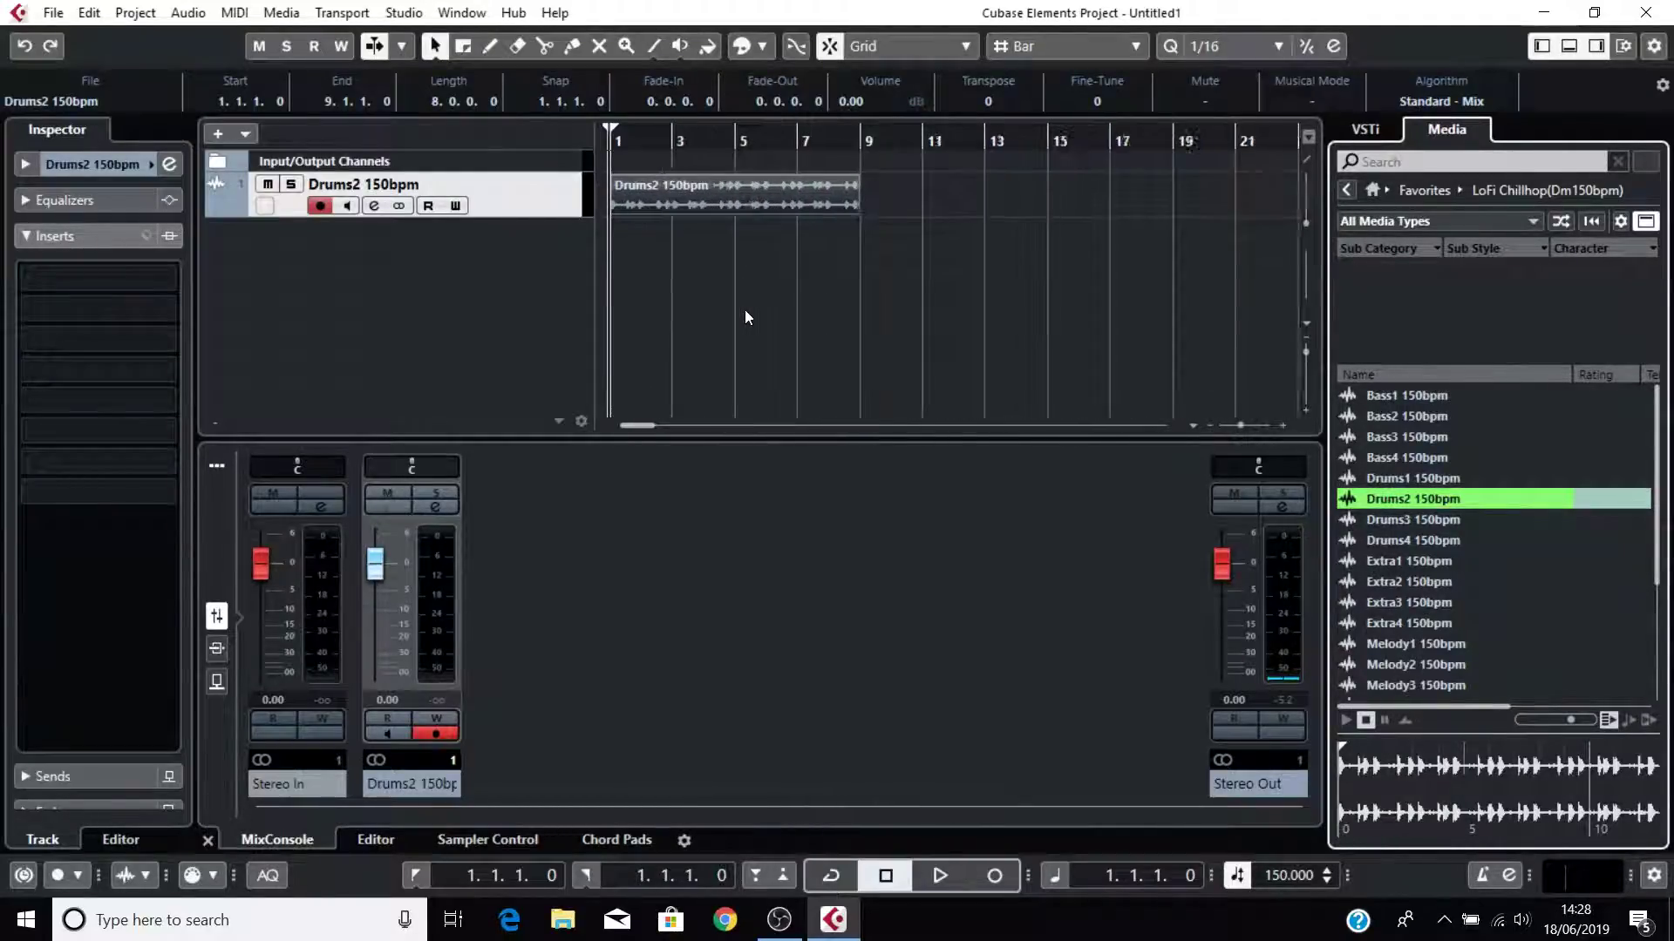
key(h)
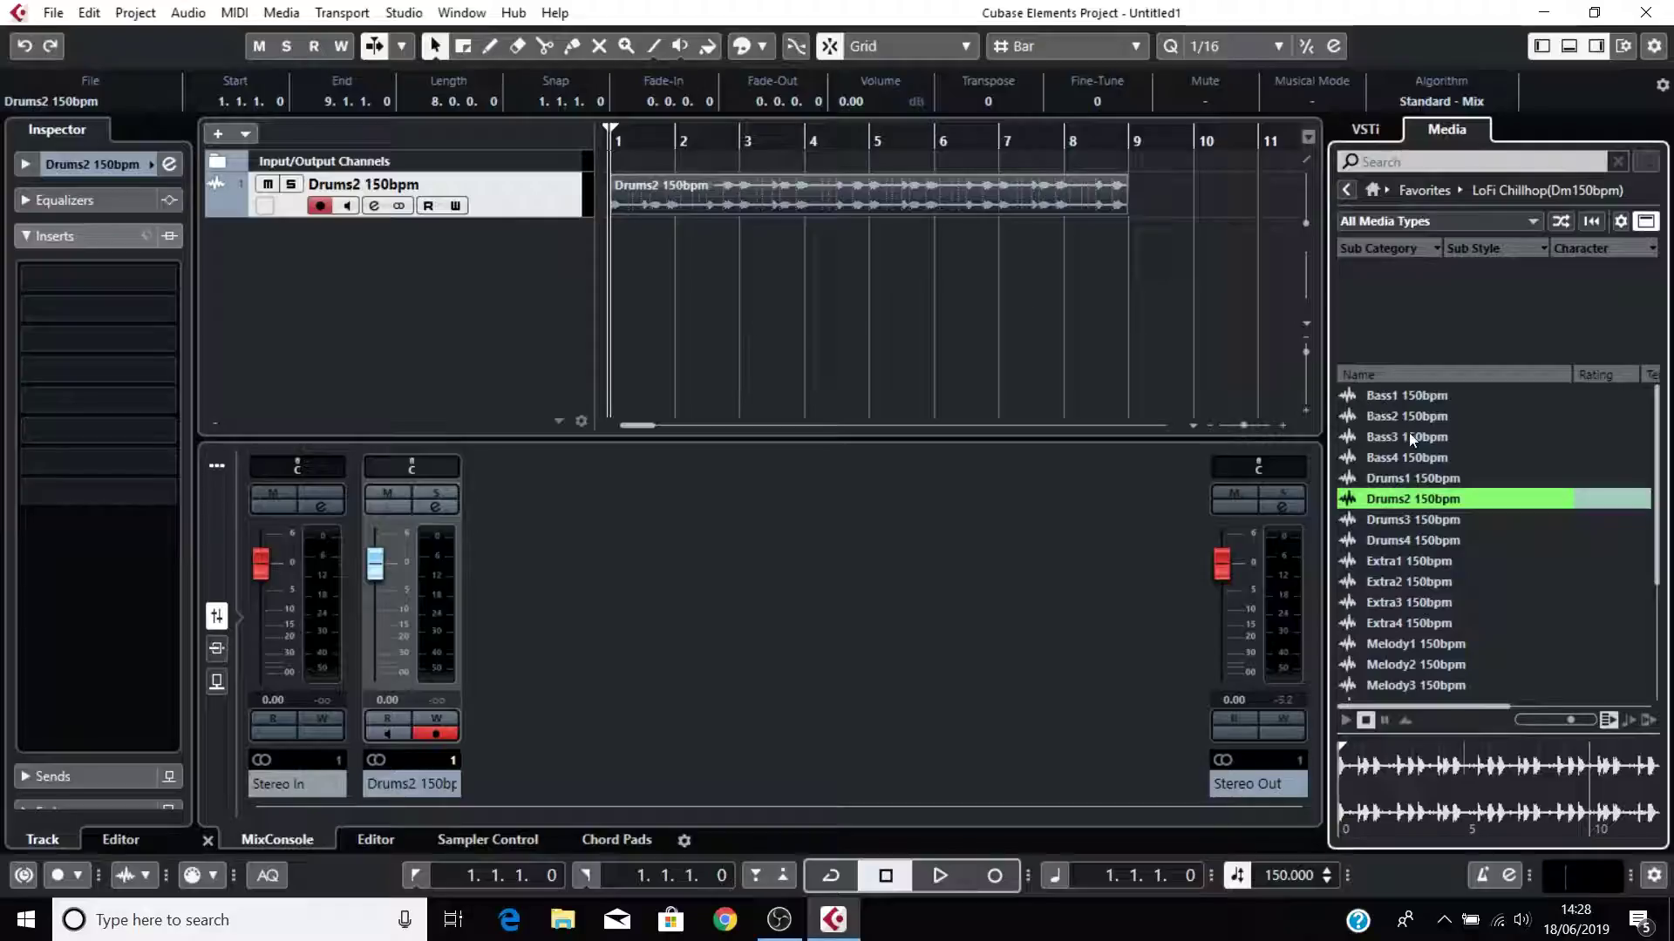
Add the Bass2 150bpm loop as a new track and play the loops together.
drag(1396, 416, 640, 227)
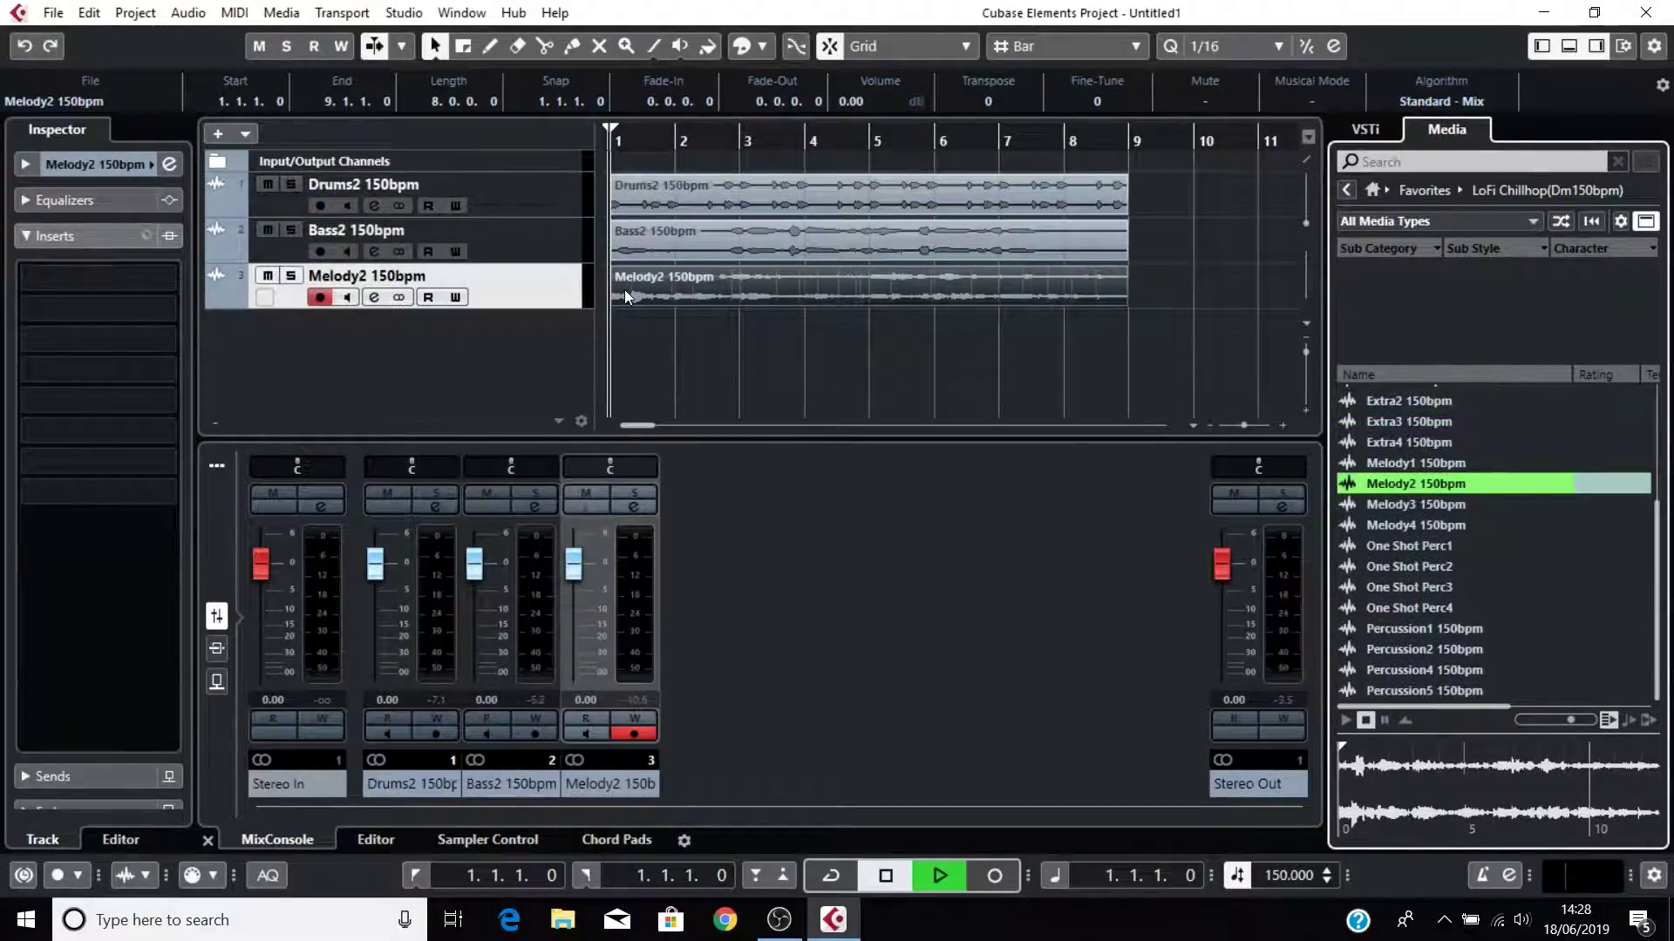
key(space)
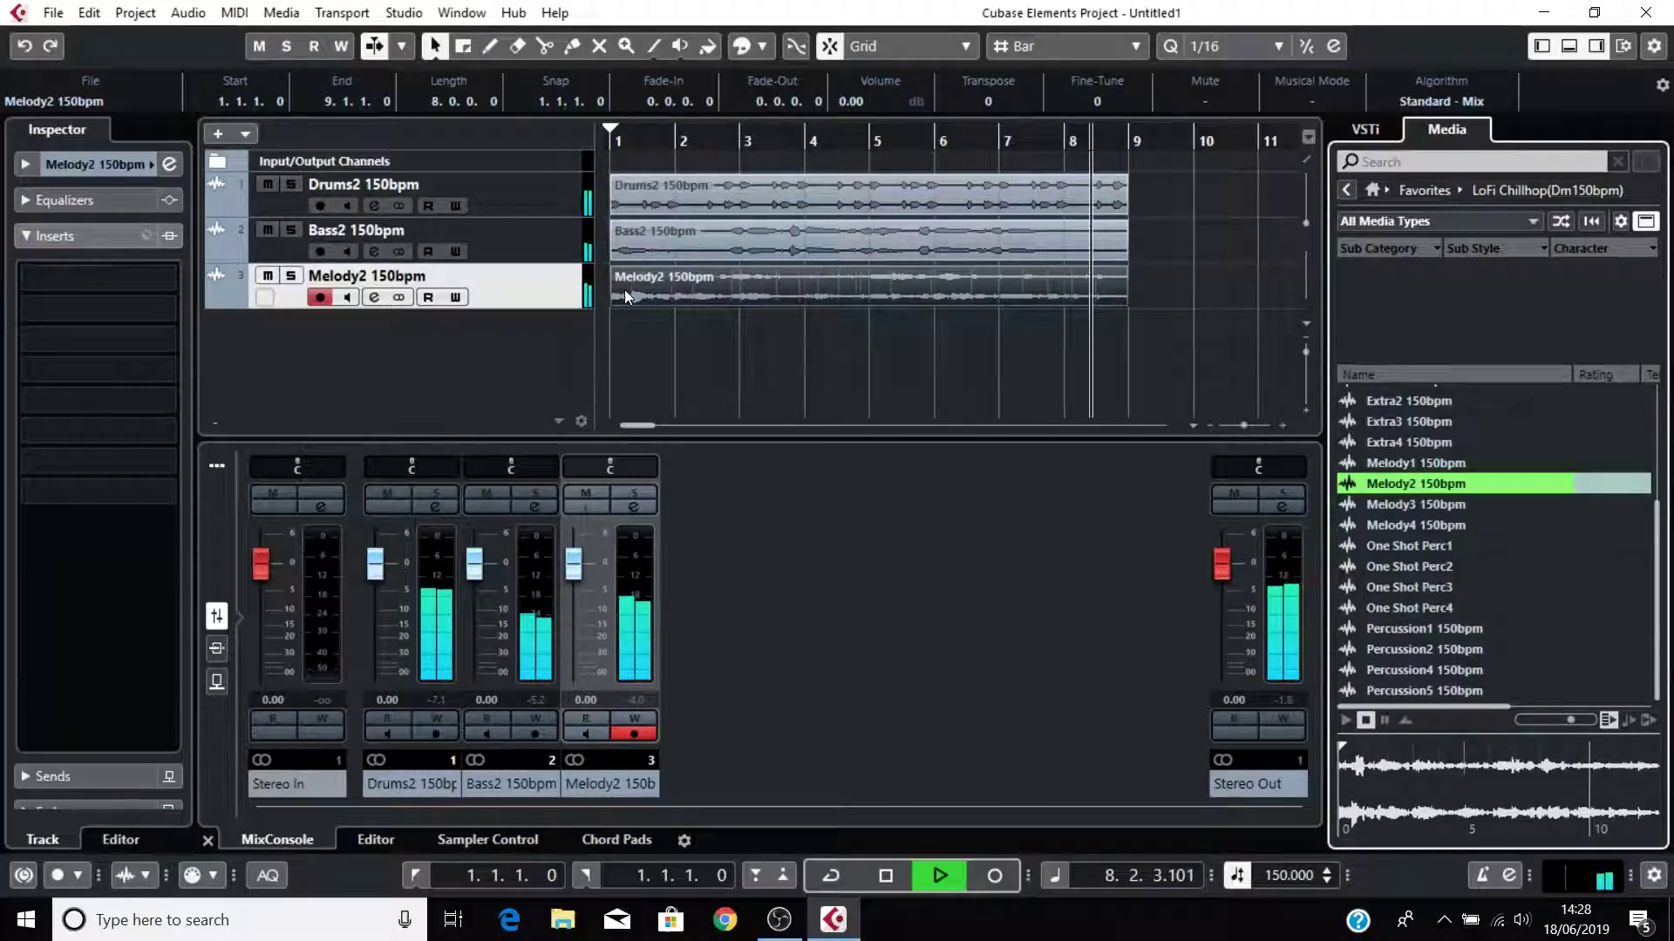
key(space)
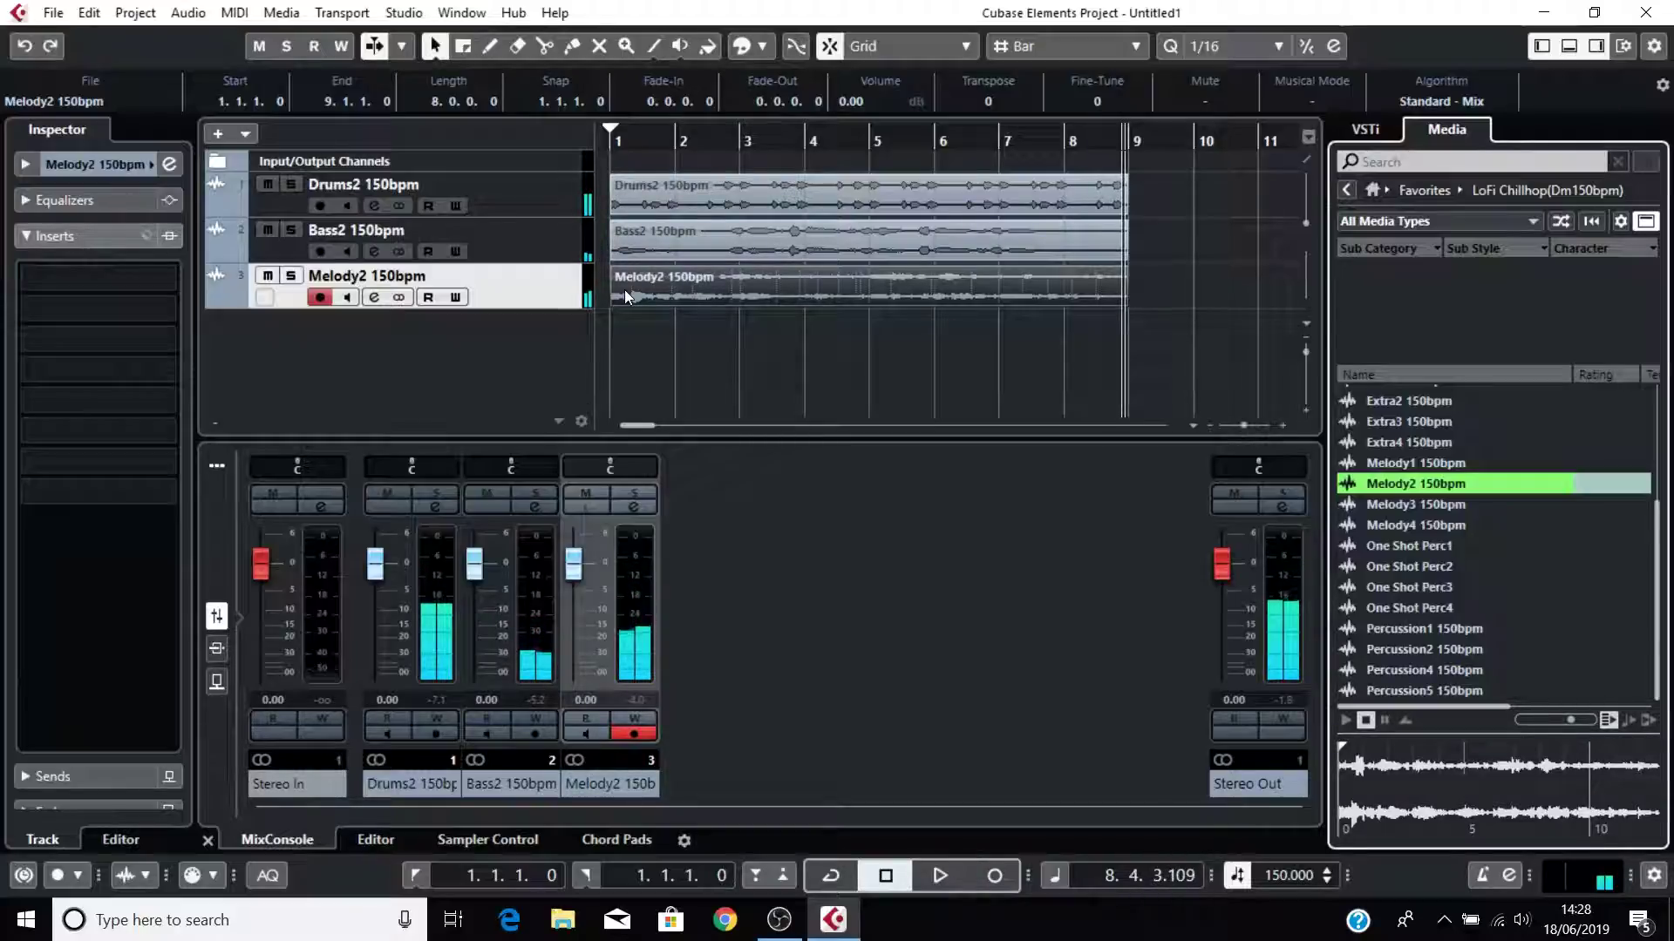
Rename the Drums2, Bass2 and Melody2 150bpm tracks to Drums, Bass and Melody.
double_click(352, 185)
text(Drums)
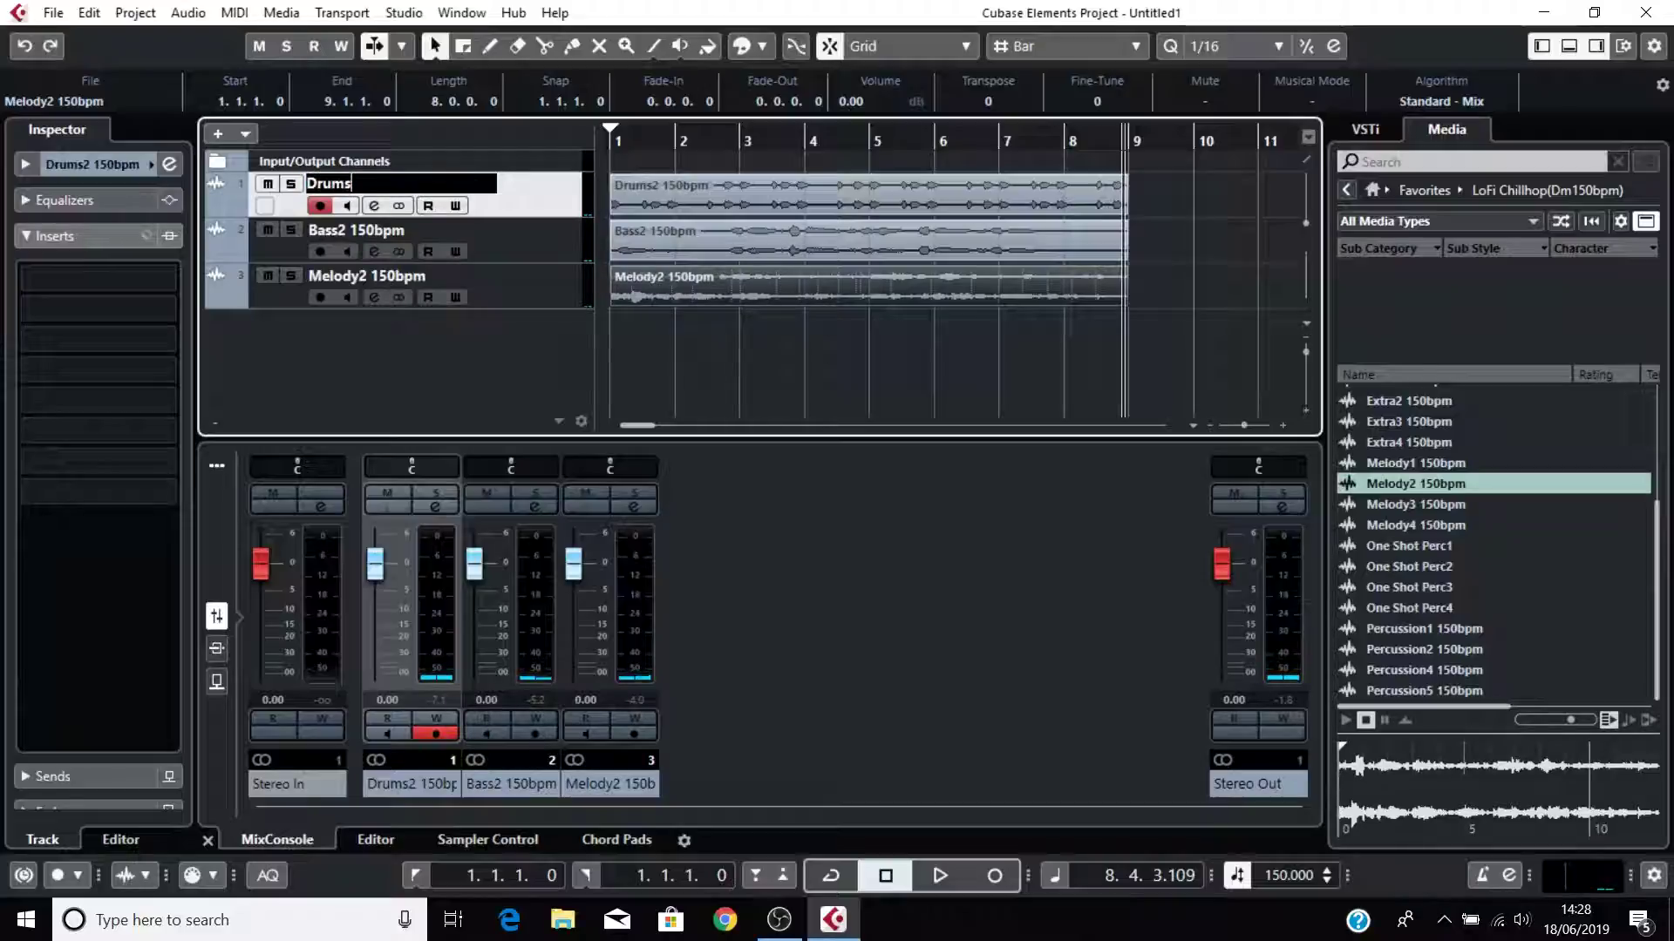
key(Return)
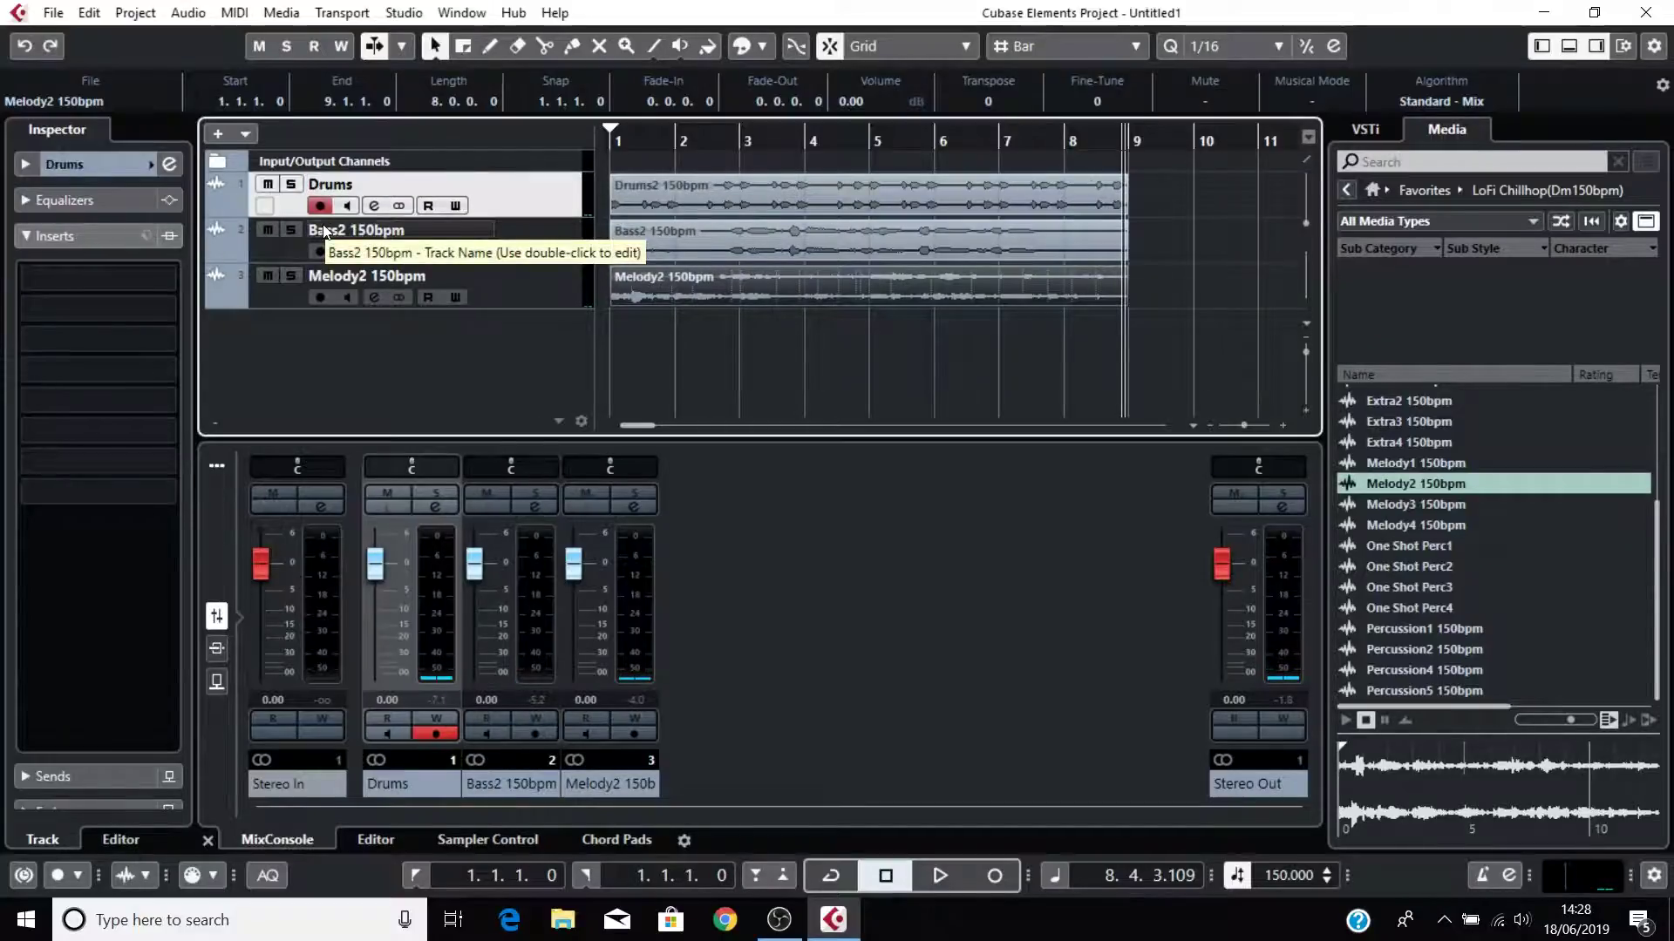
double_click(324, 227)
text(Bass)
key(Return)
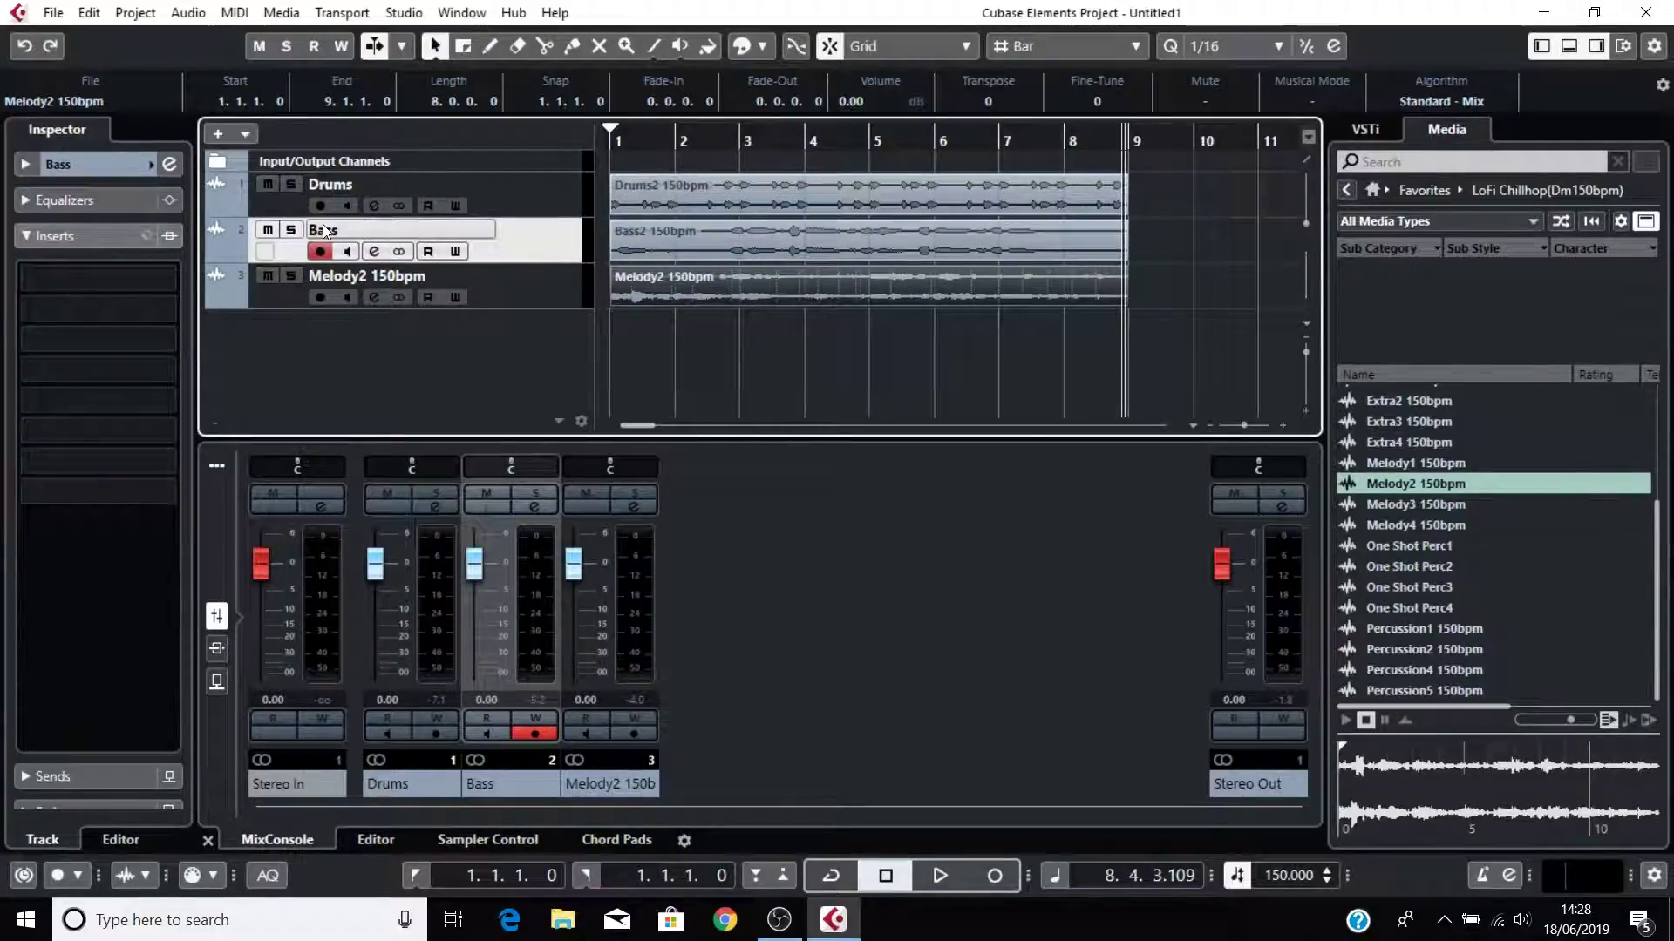
double_click(326, 275)
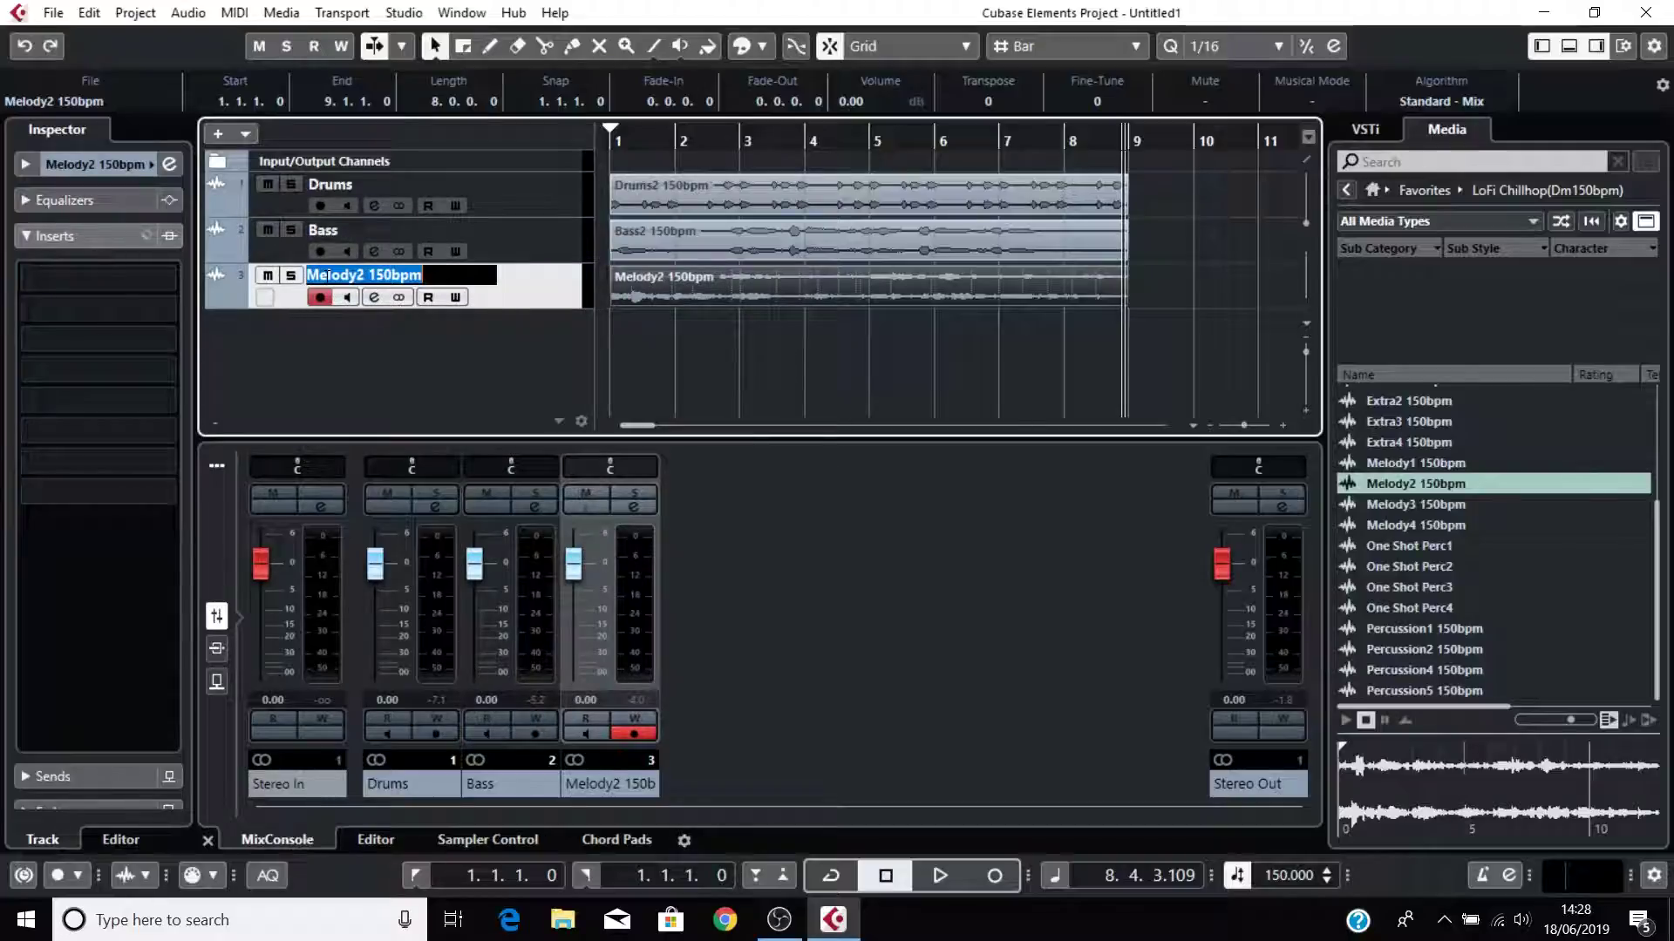
text(Melody)
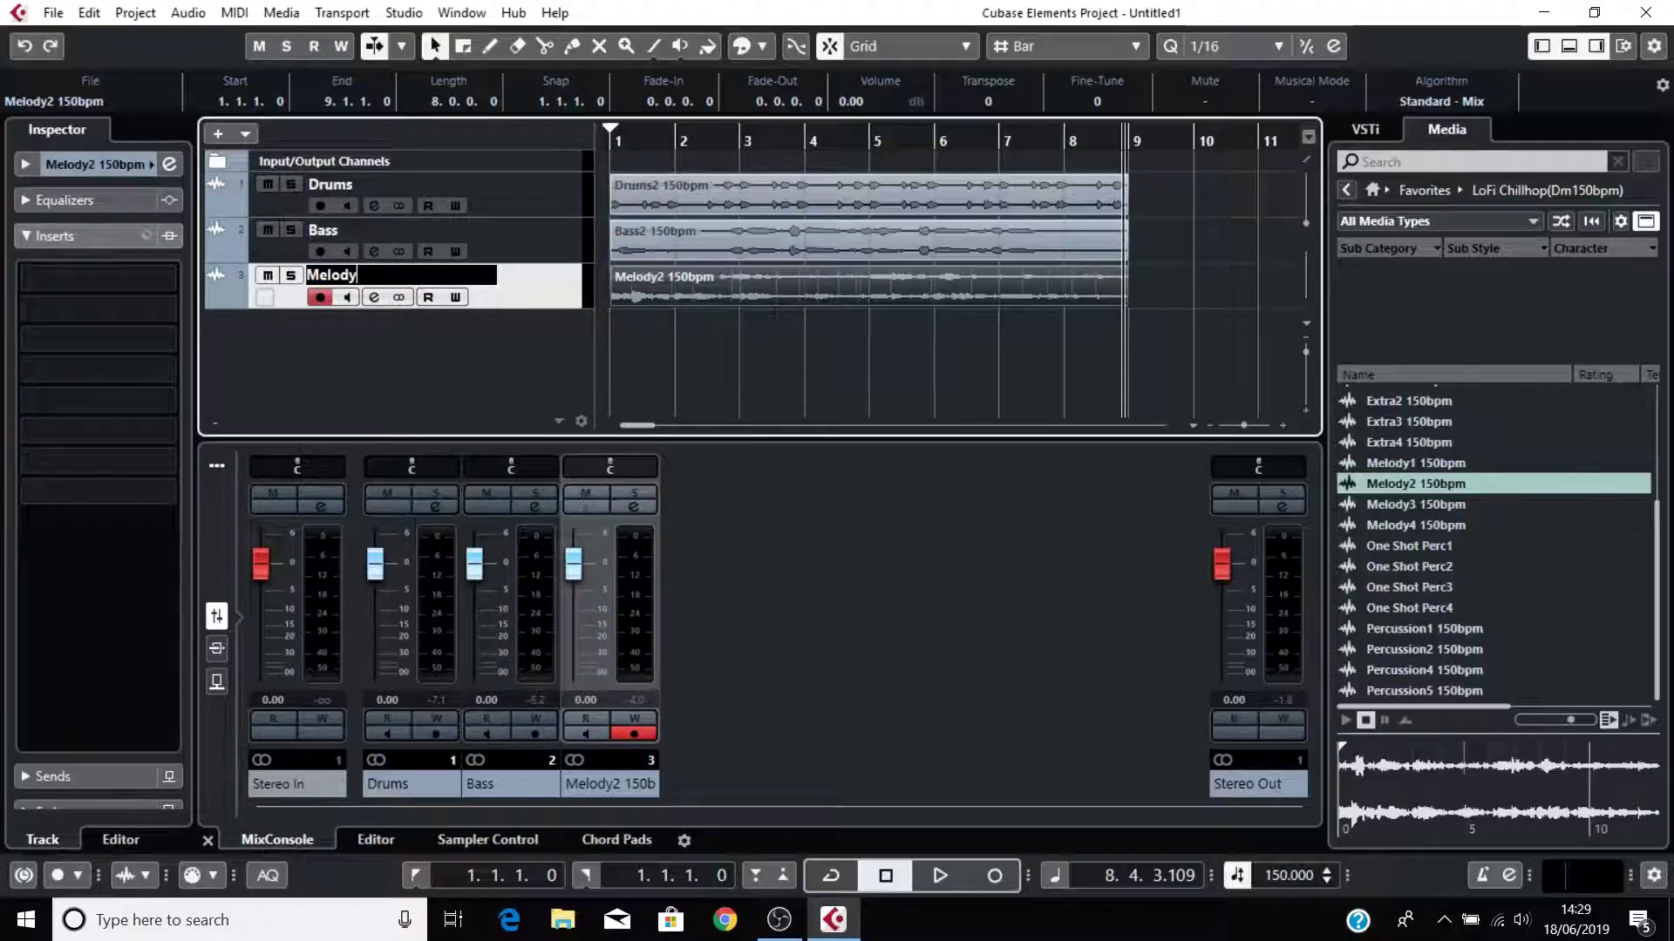
key(Return)
key(Home)
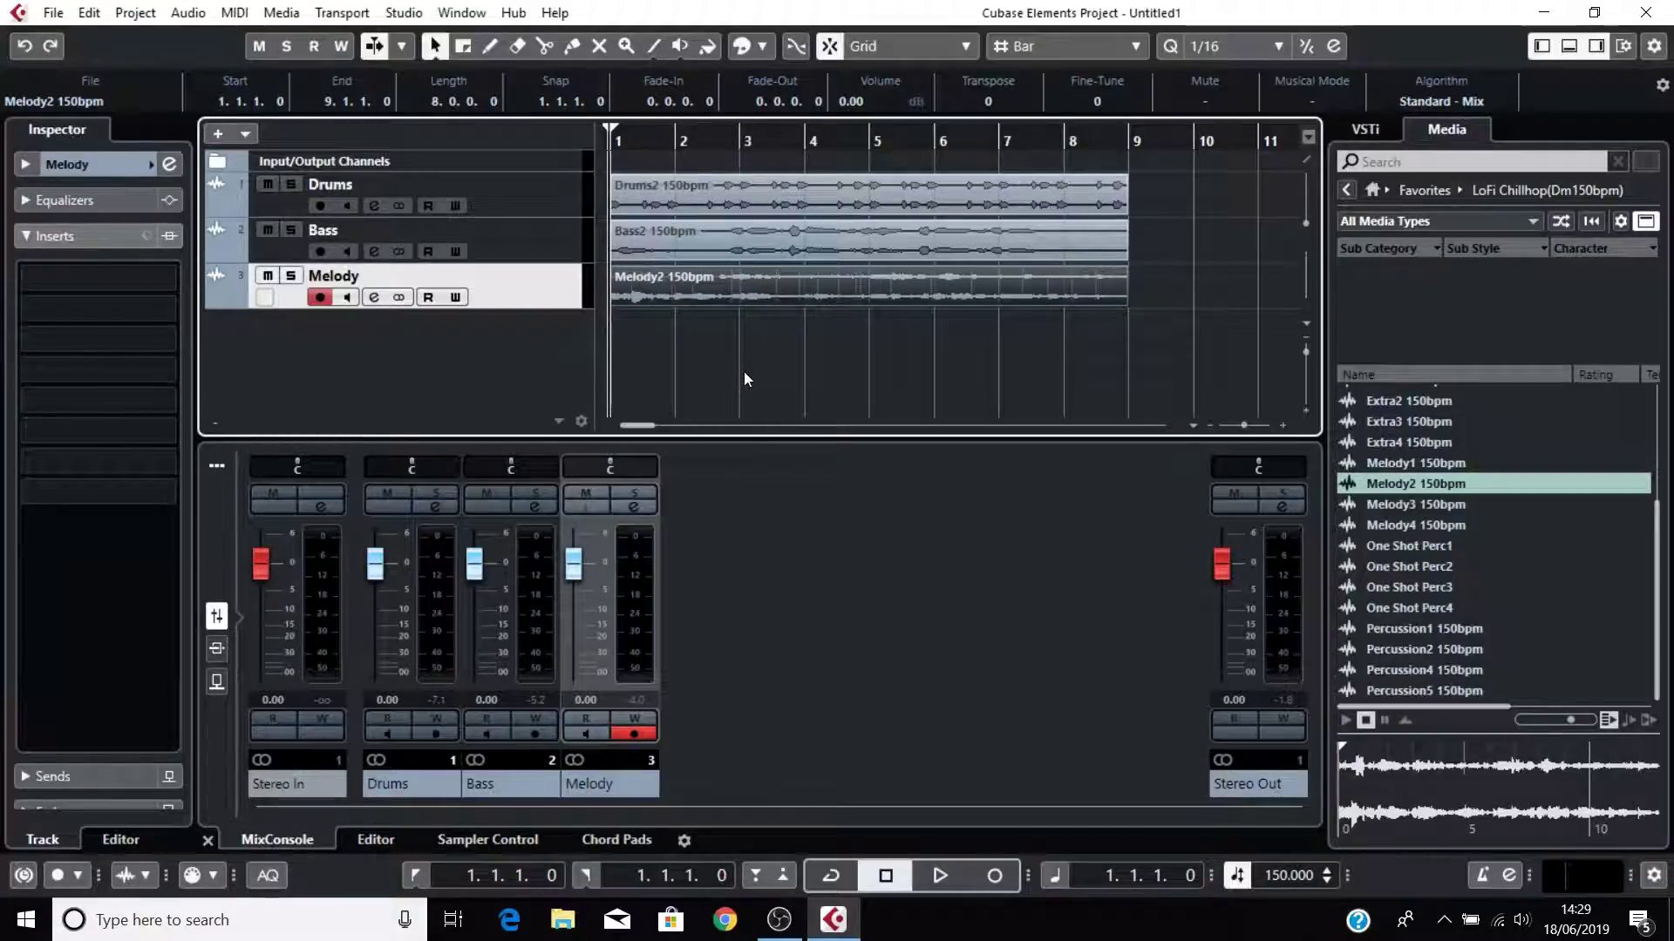
While playing, draw a cycle range over bars 1–9 and enable Cycle.
key(space)
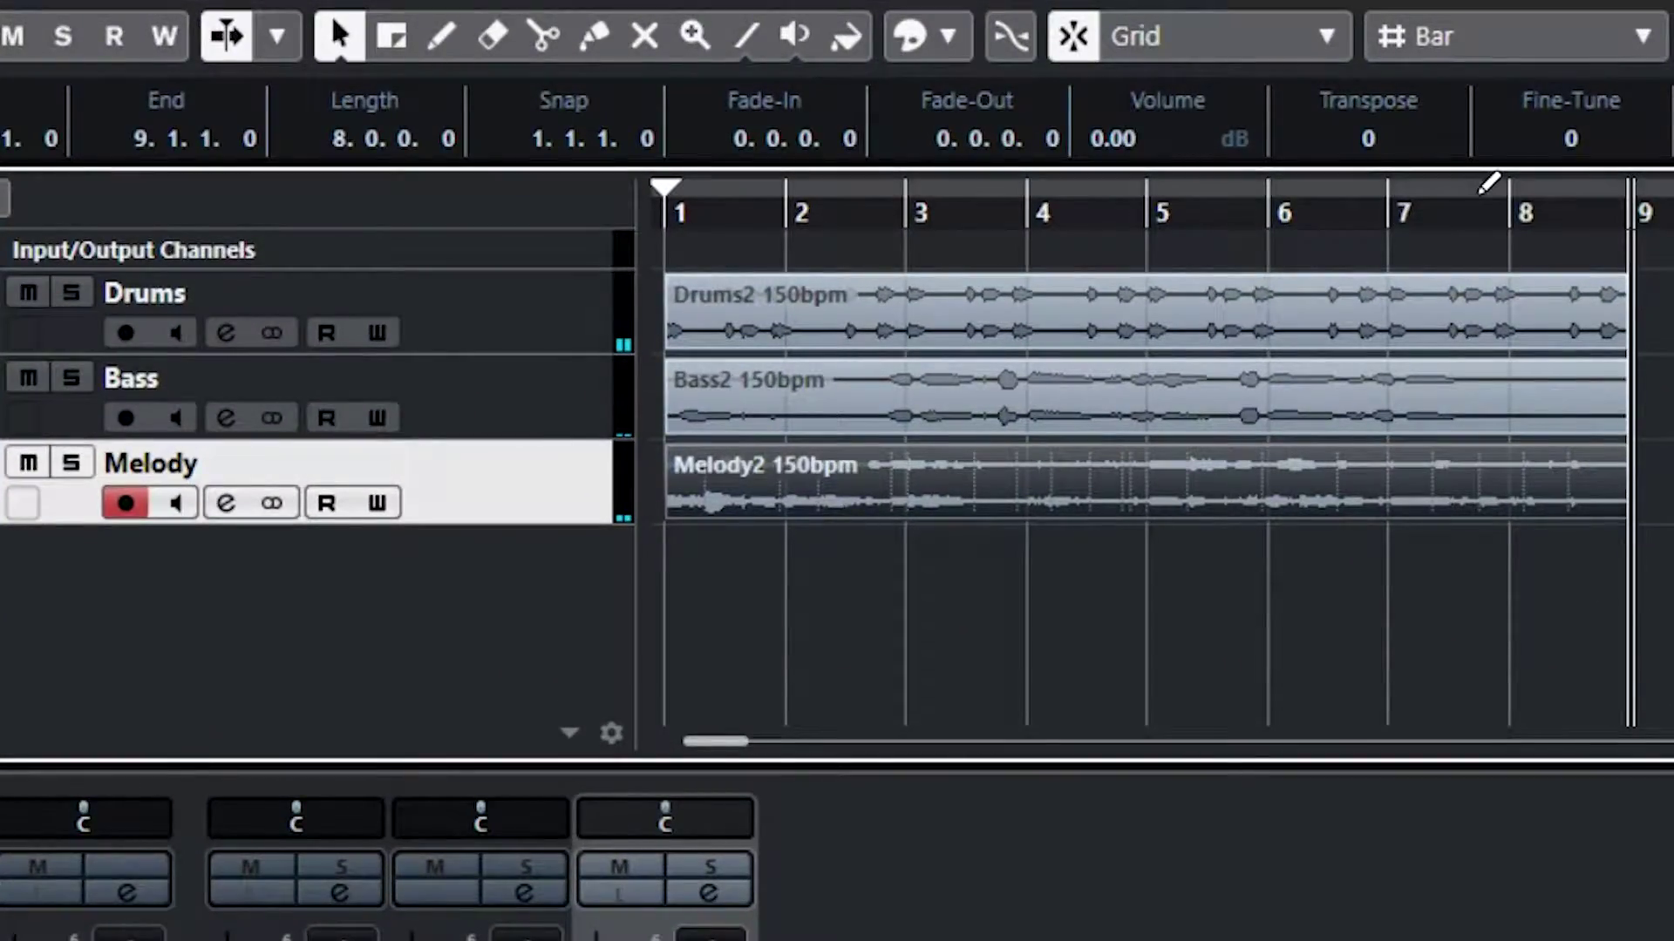
mouse_move(1627, 179)
mouse_down()
mouse_move(928, 188)
mouse_move(767, 142)
mouse_move(677, 172)
mouse_move(677, 194)
mouse_up()
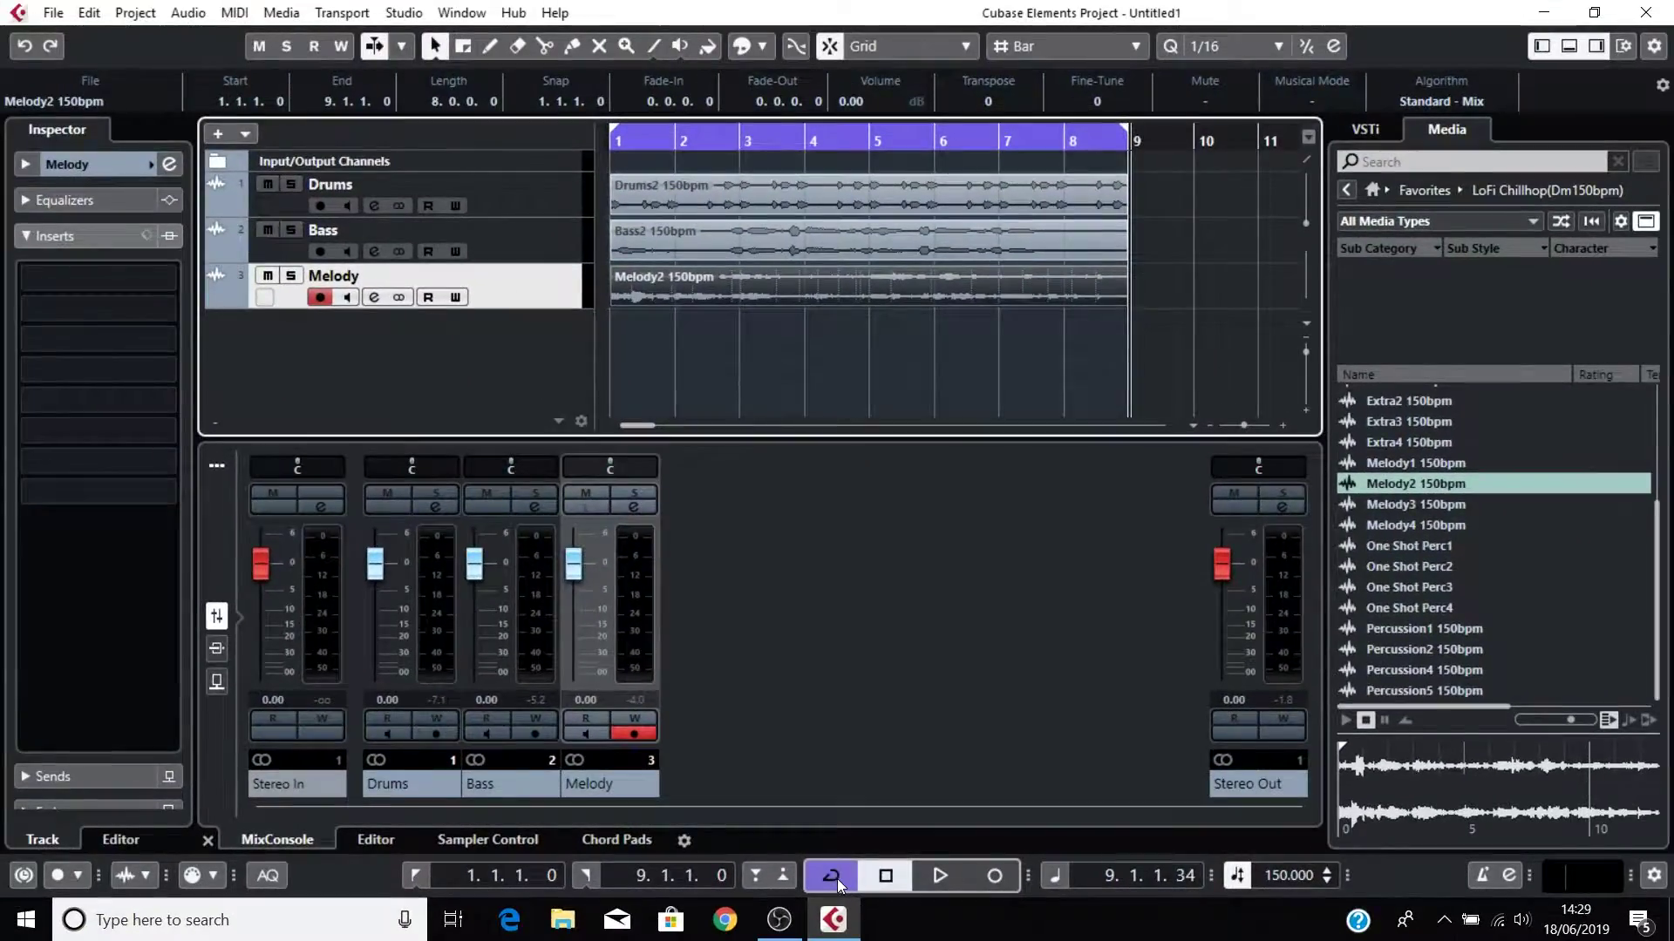
click(758, 911)
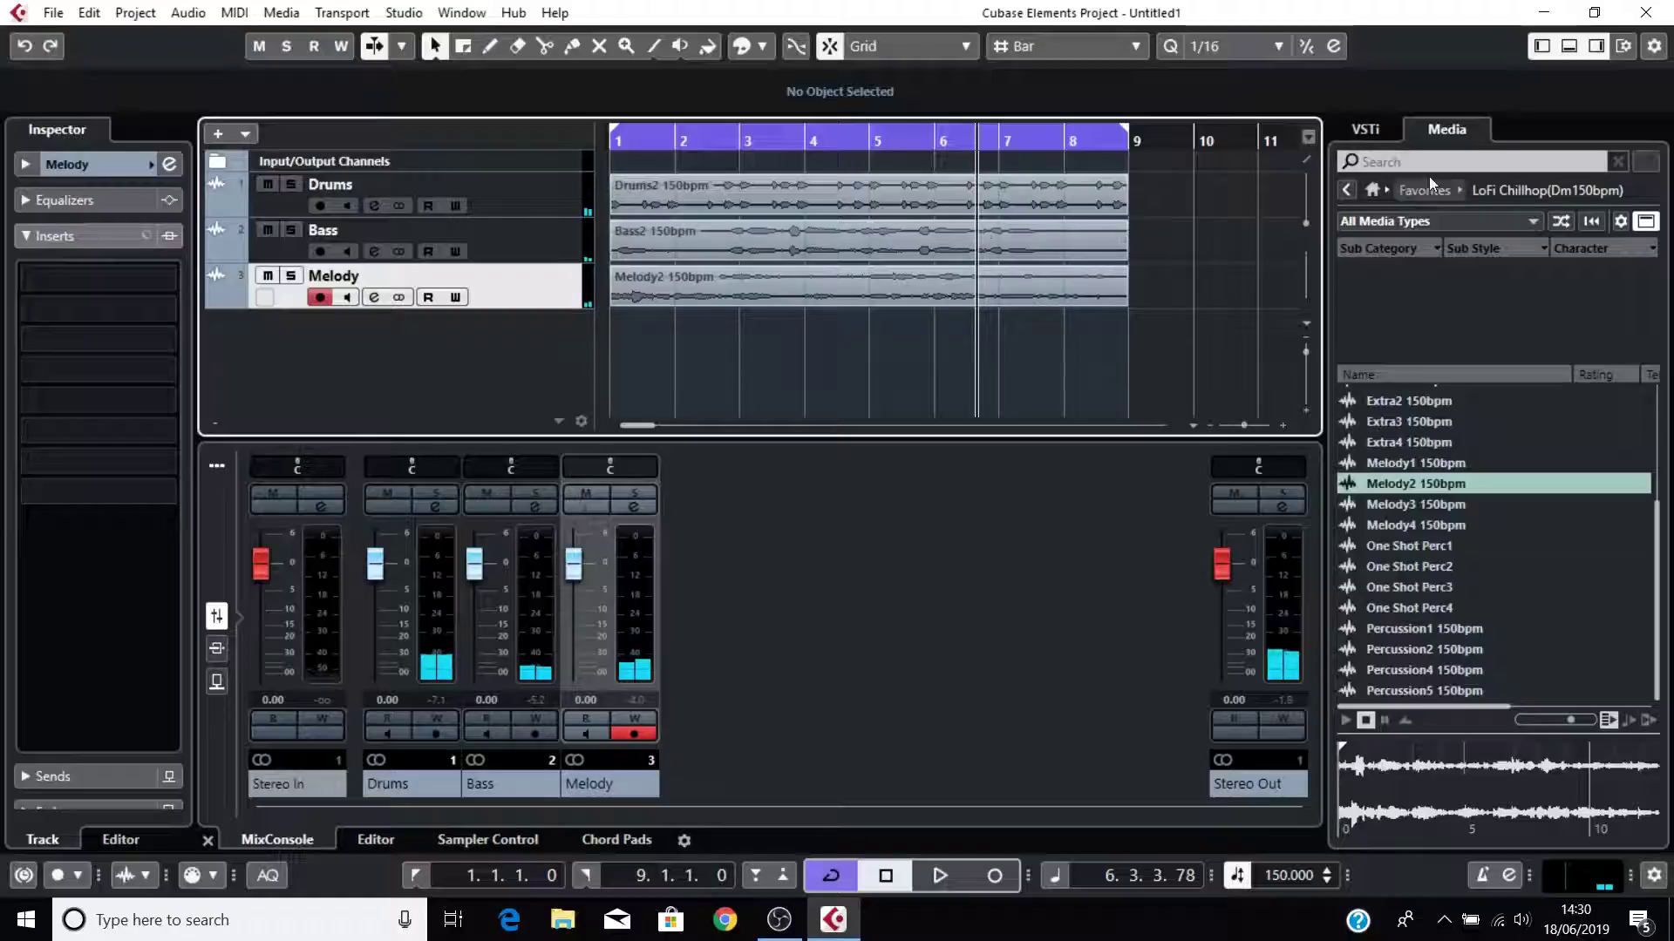
Show the MixConsole in the lower zone and play the project from the start.
click(1576, 45)
click(1571, 45)
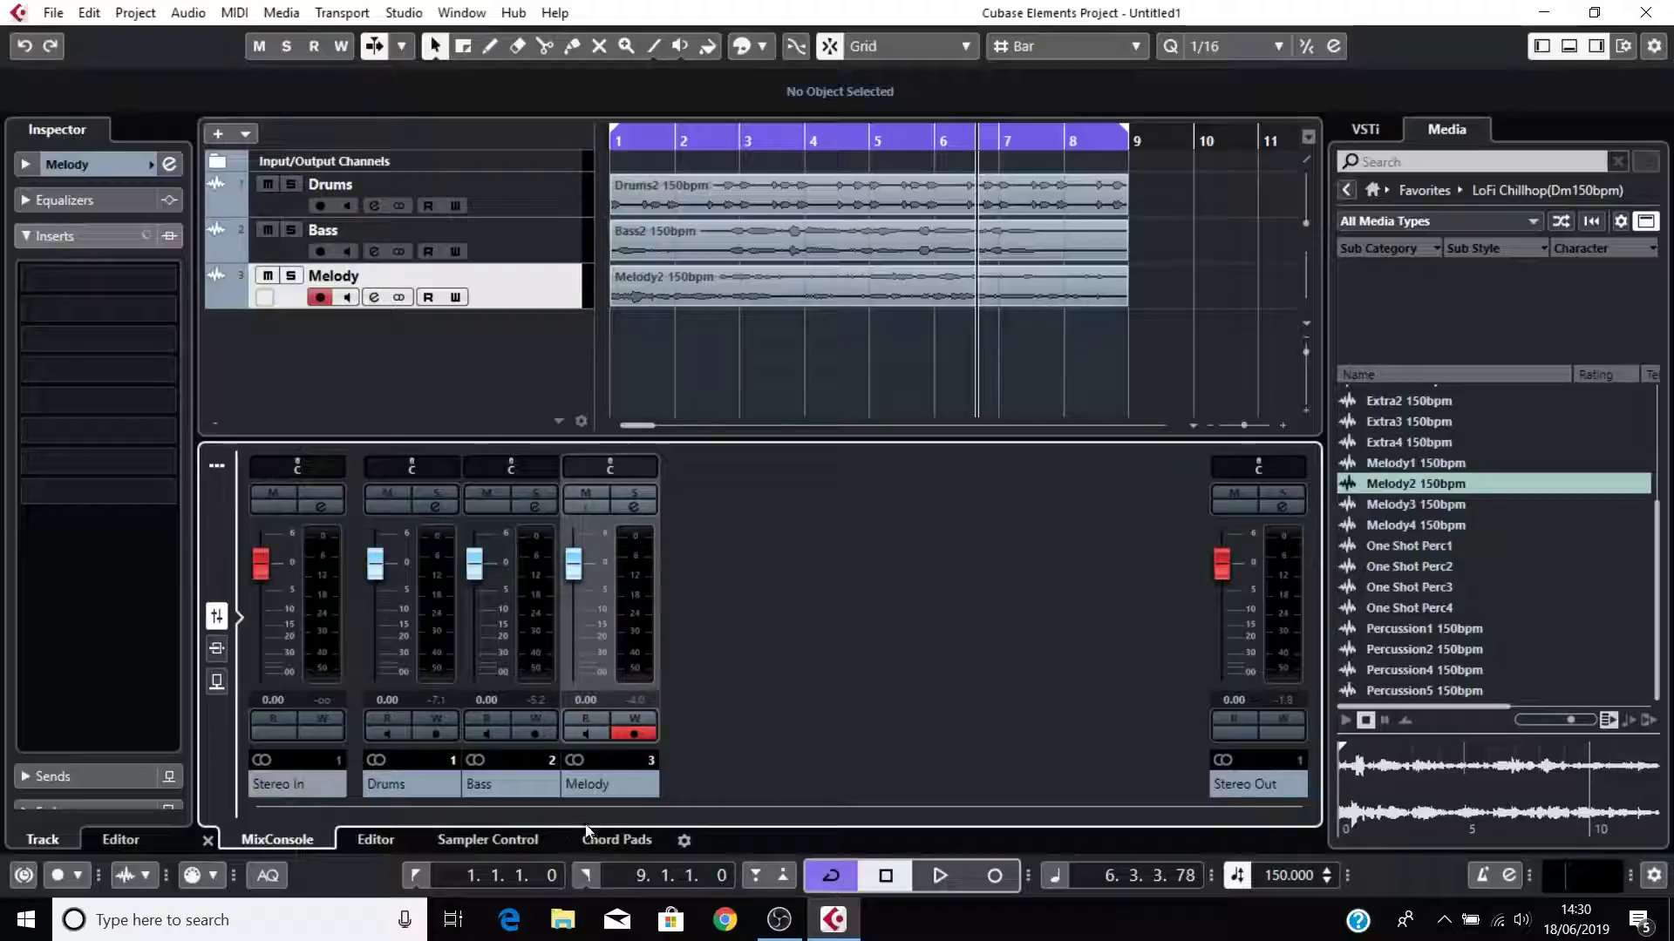
click(387, 842)
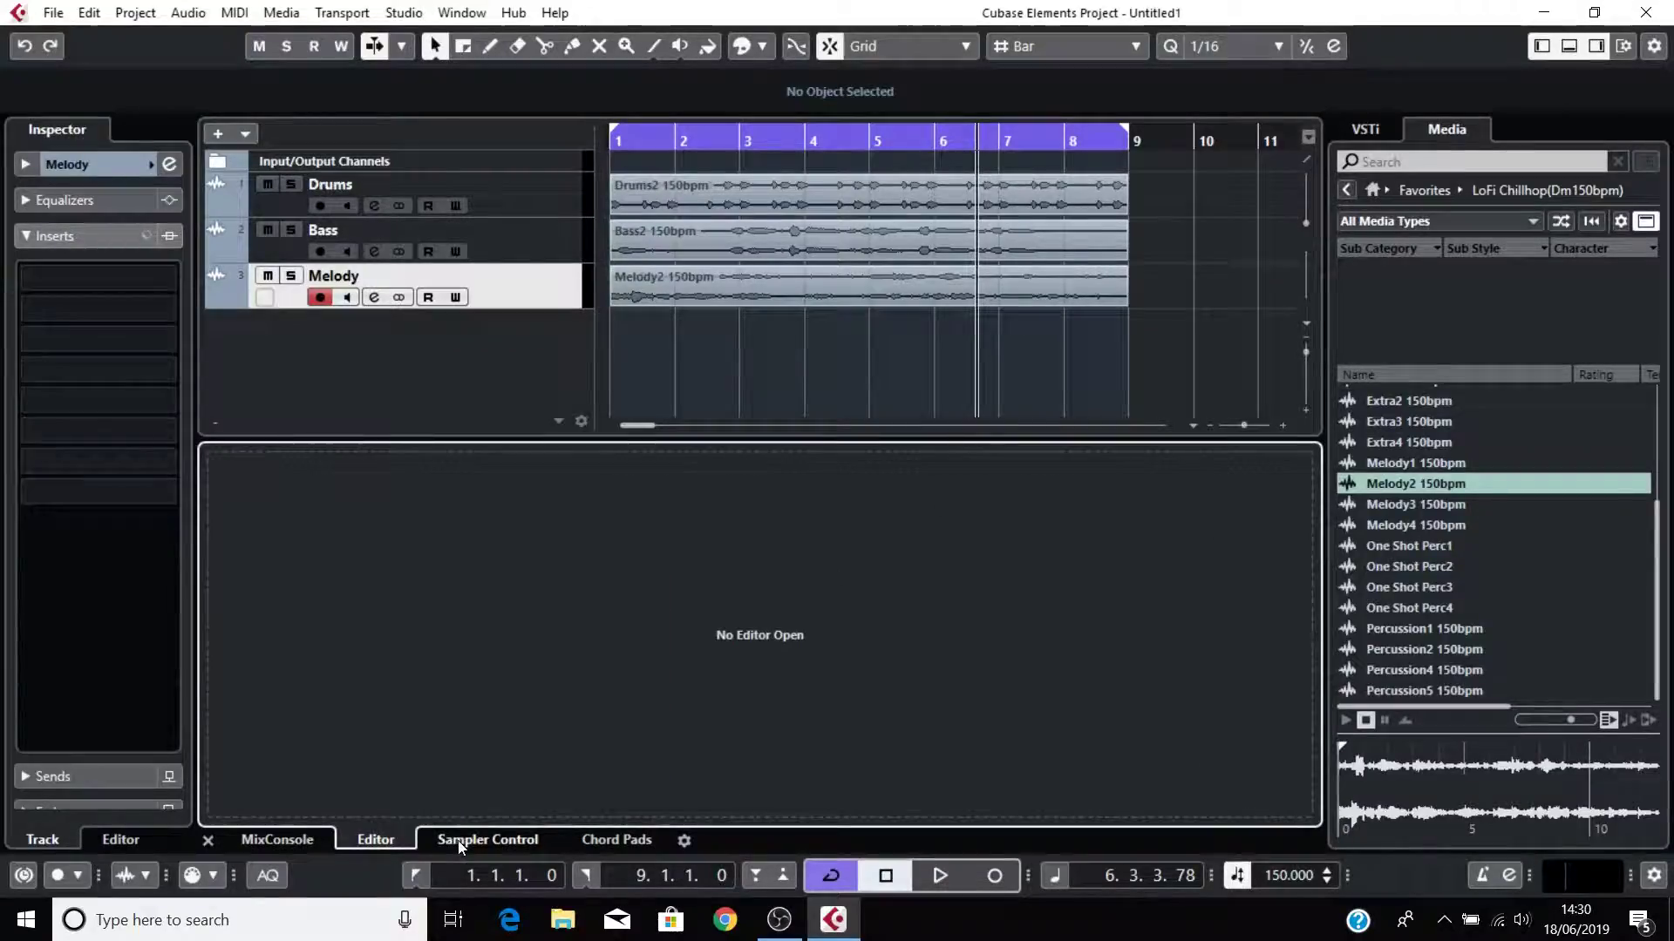
click(294, 839)
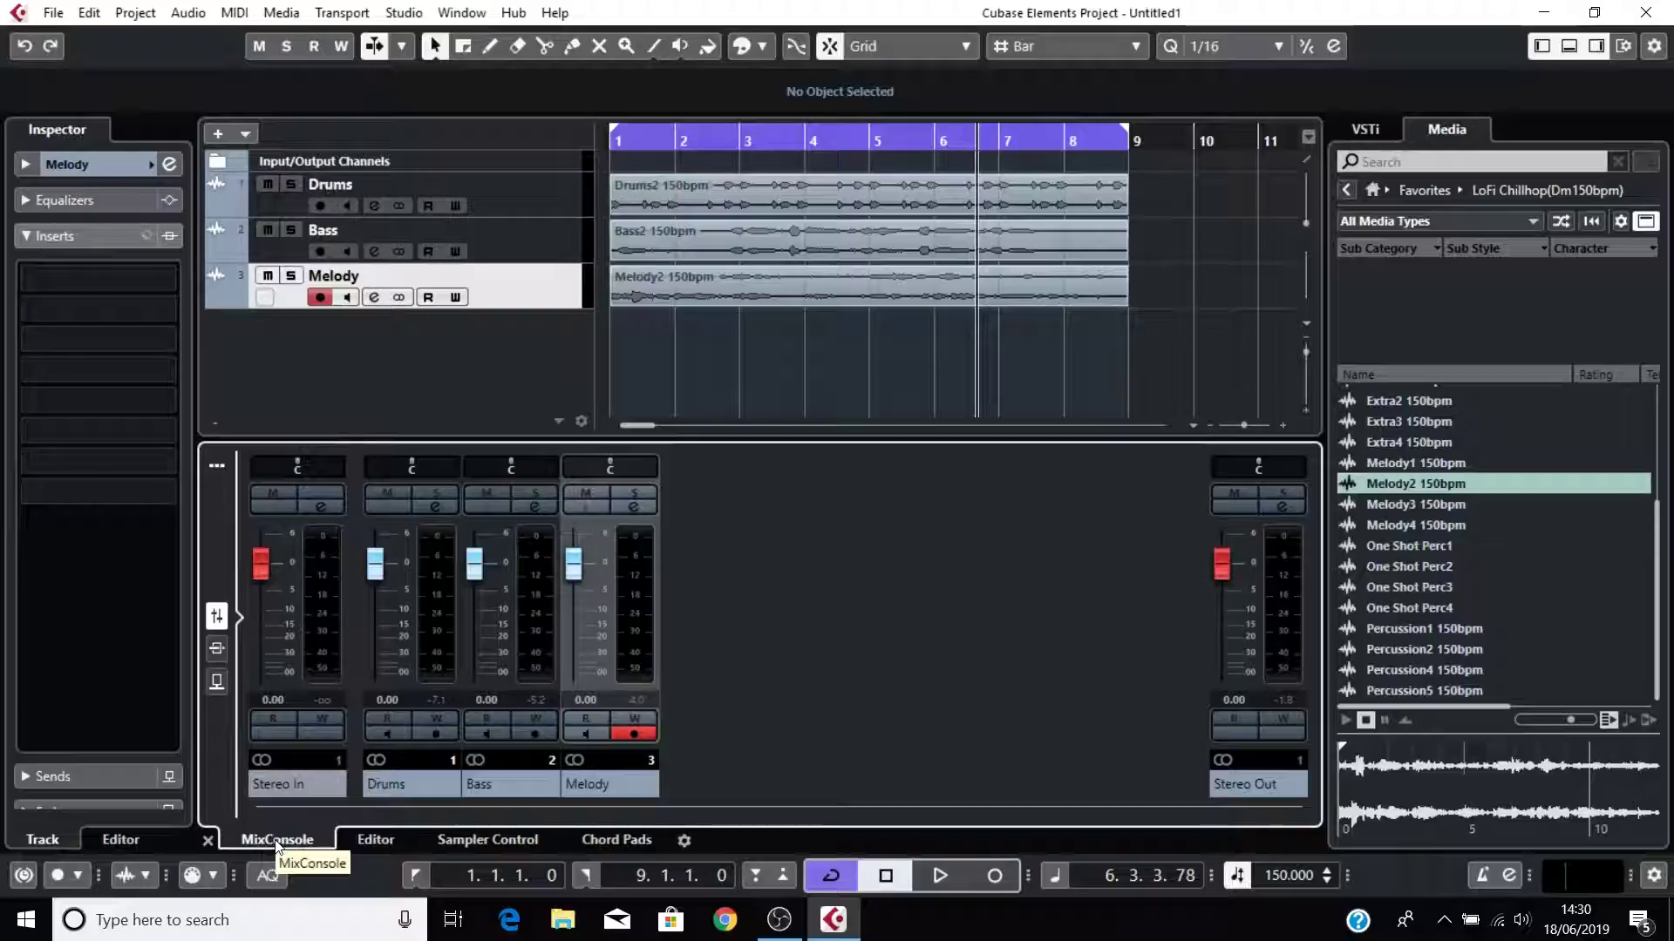
key(Home)
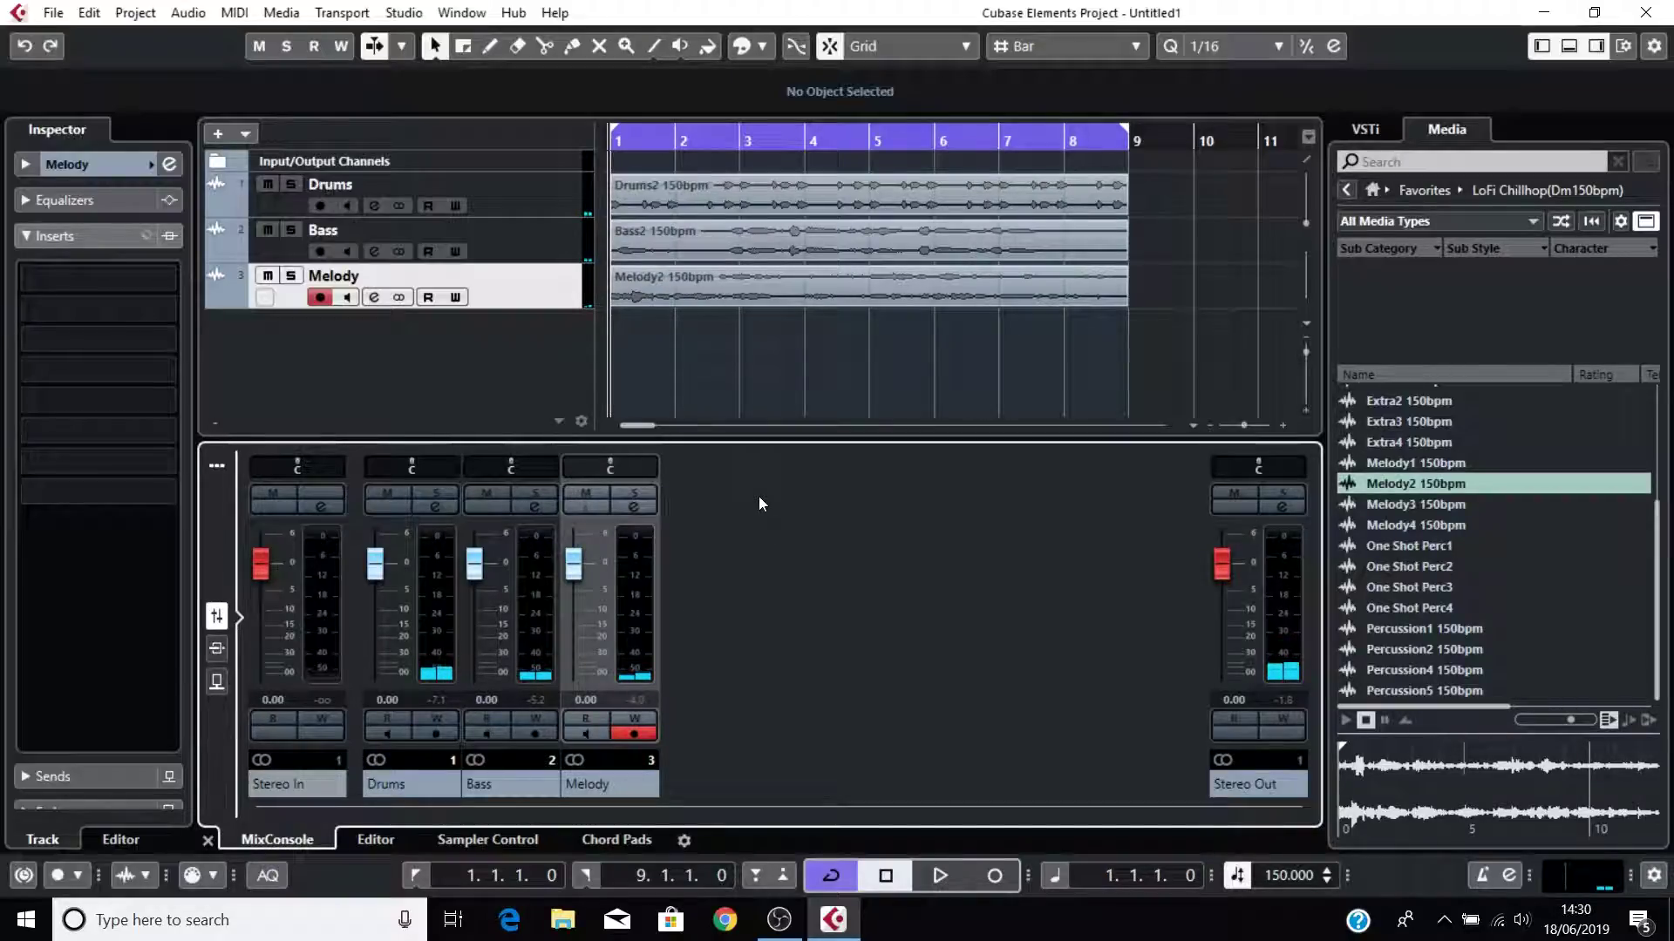
key(space)
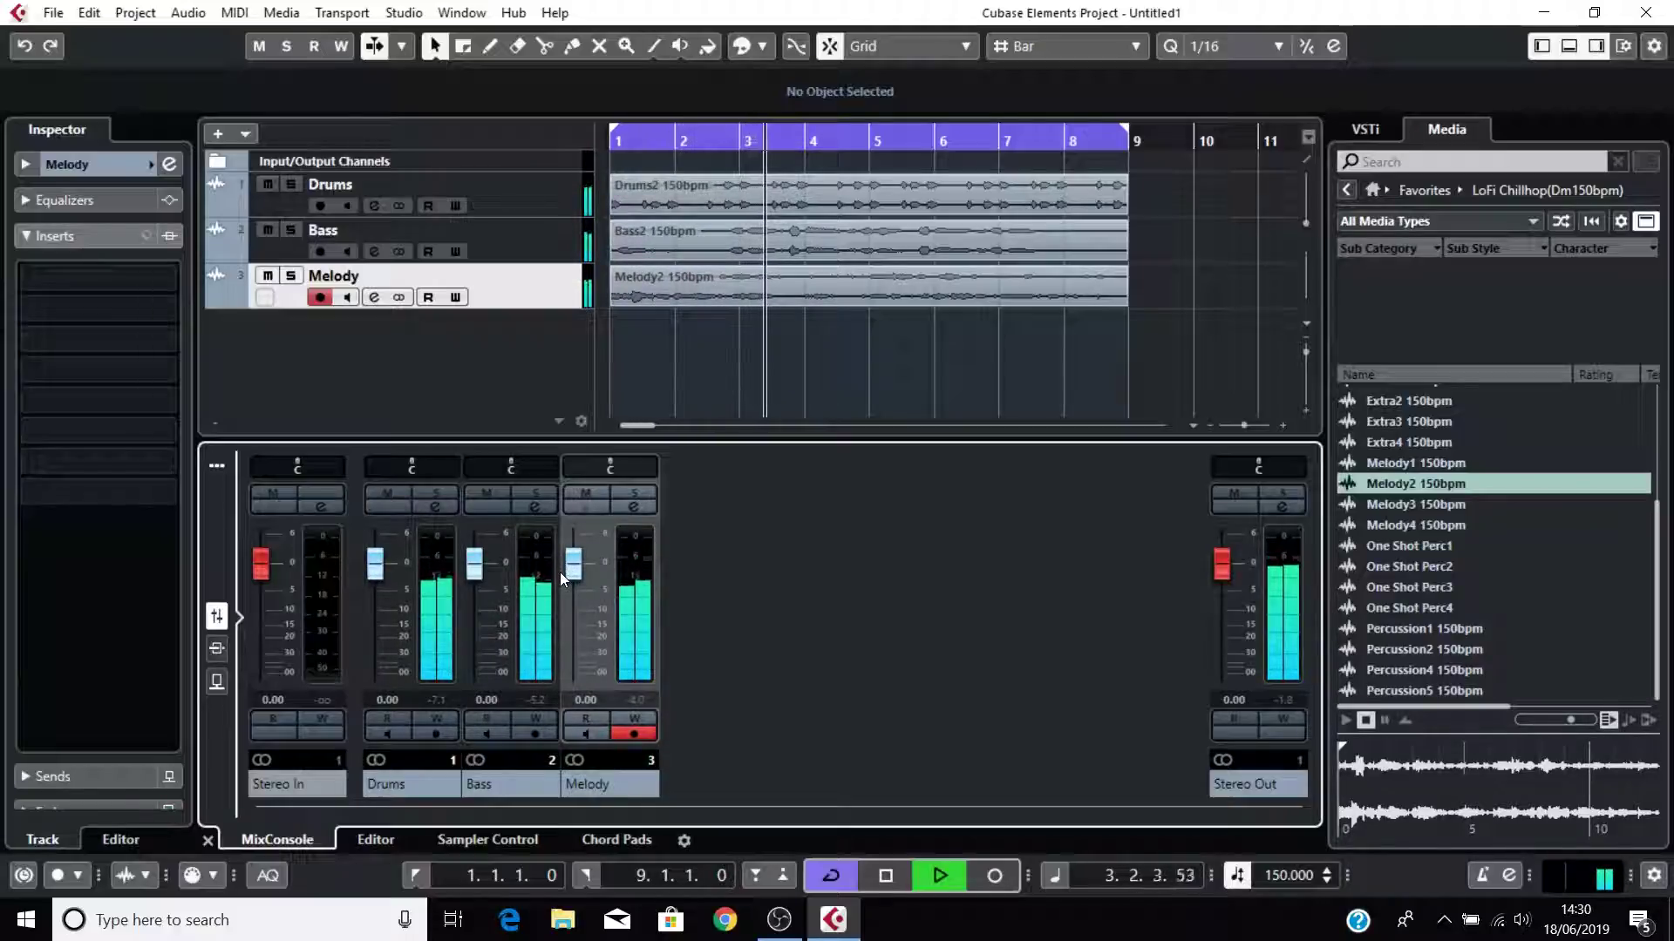
Set faders to Drums -1.96 dB, Bass -4.18 dB, Melody -12.8 dB, then stop playback.
drag(562, 567, 580, 604)
drag(474, 562, 474, 586)
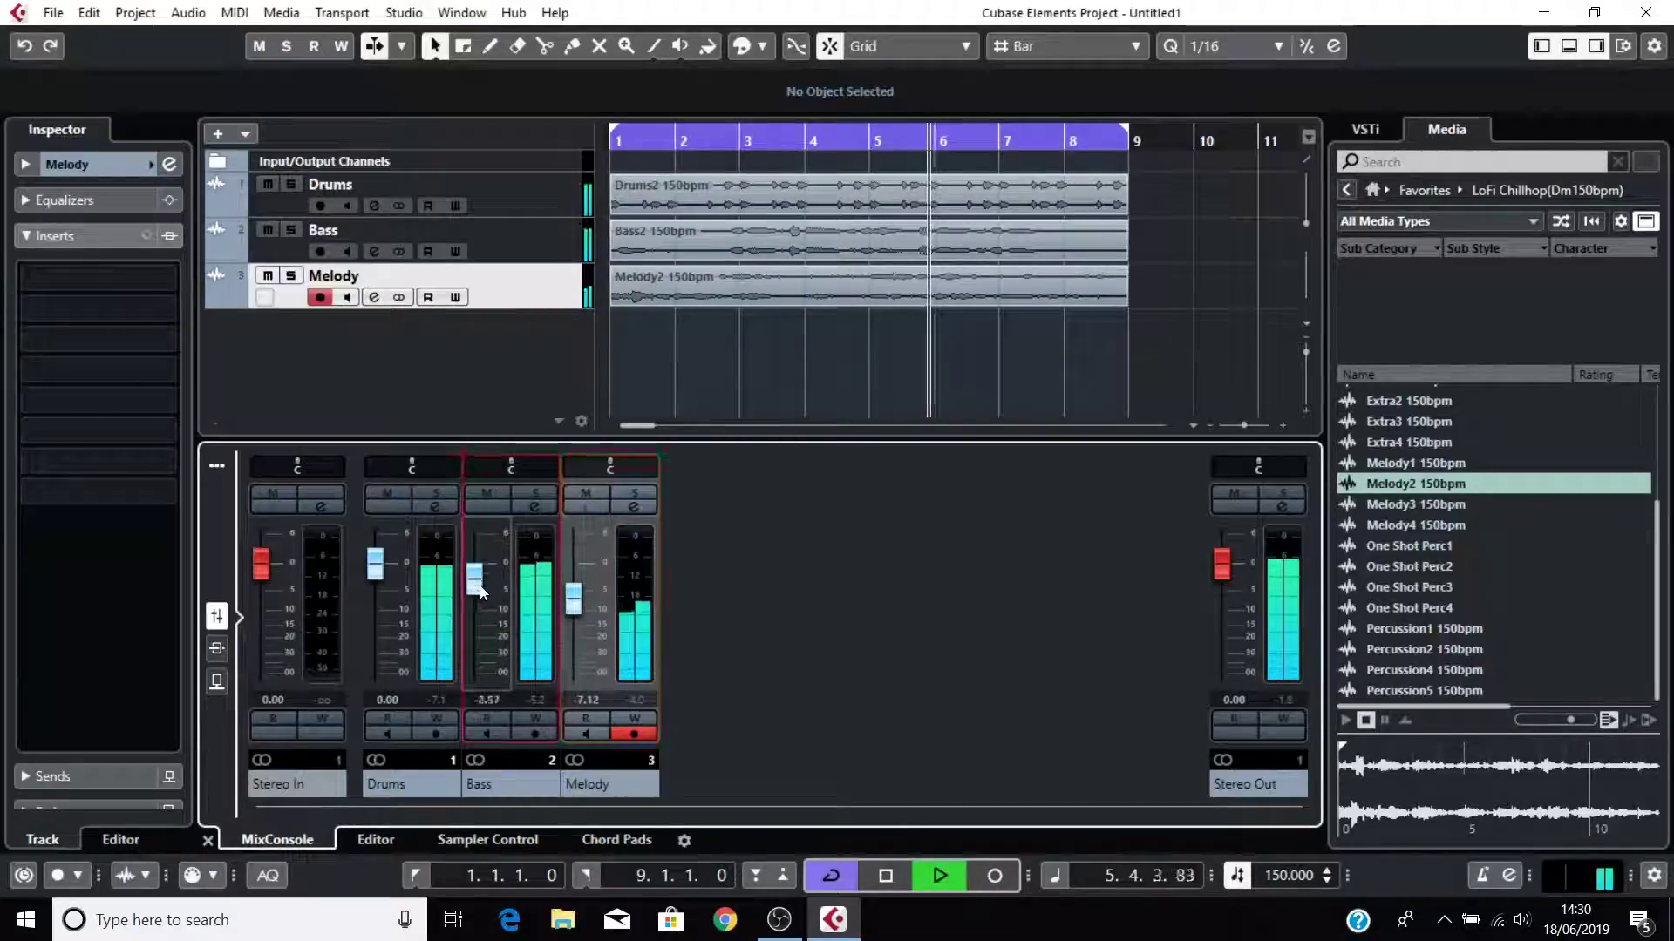
drag(375, 564, 376, 591)
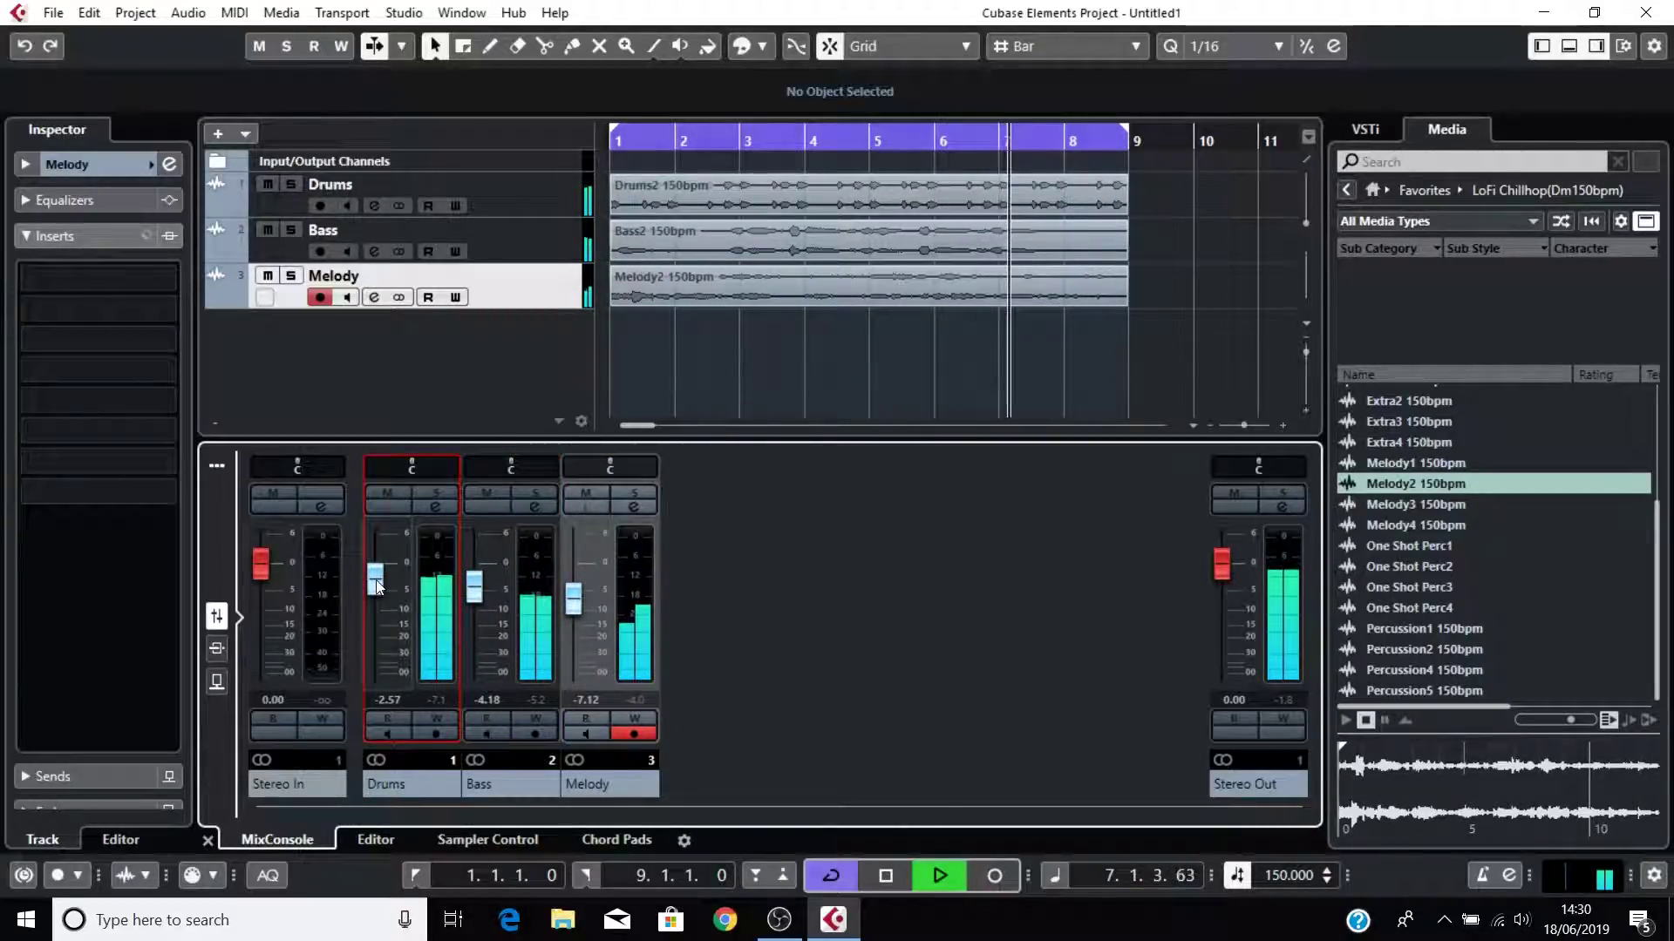
mouse_move(574, 599)
mouse_down()
mouse_move(569, 636)
mouse_move(577, 620)
mouse_up()
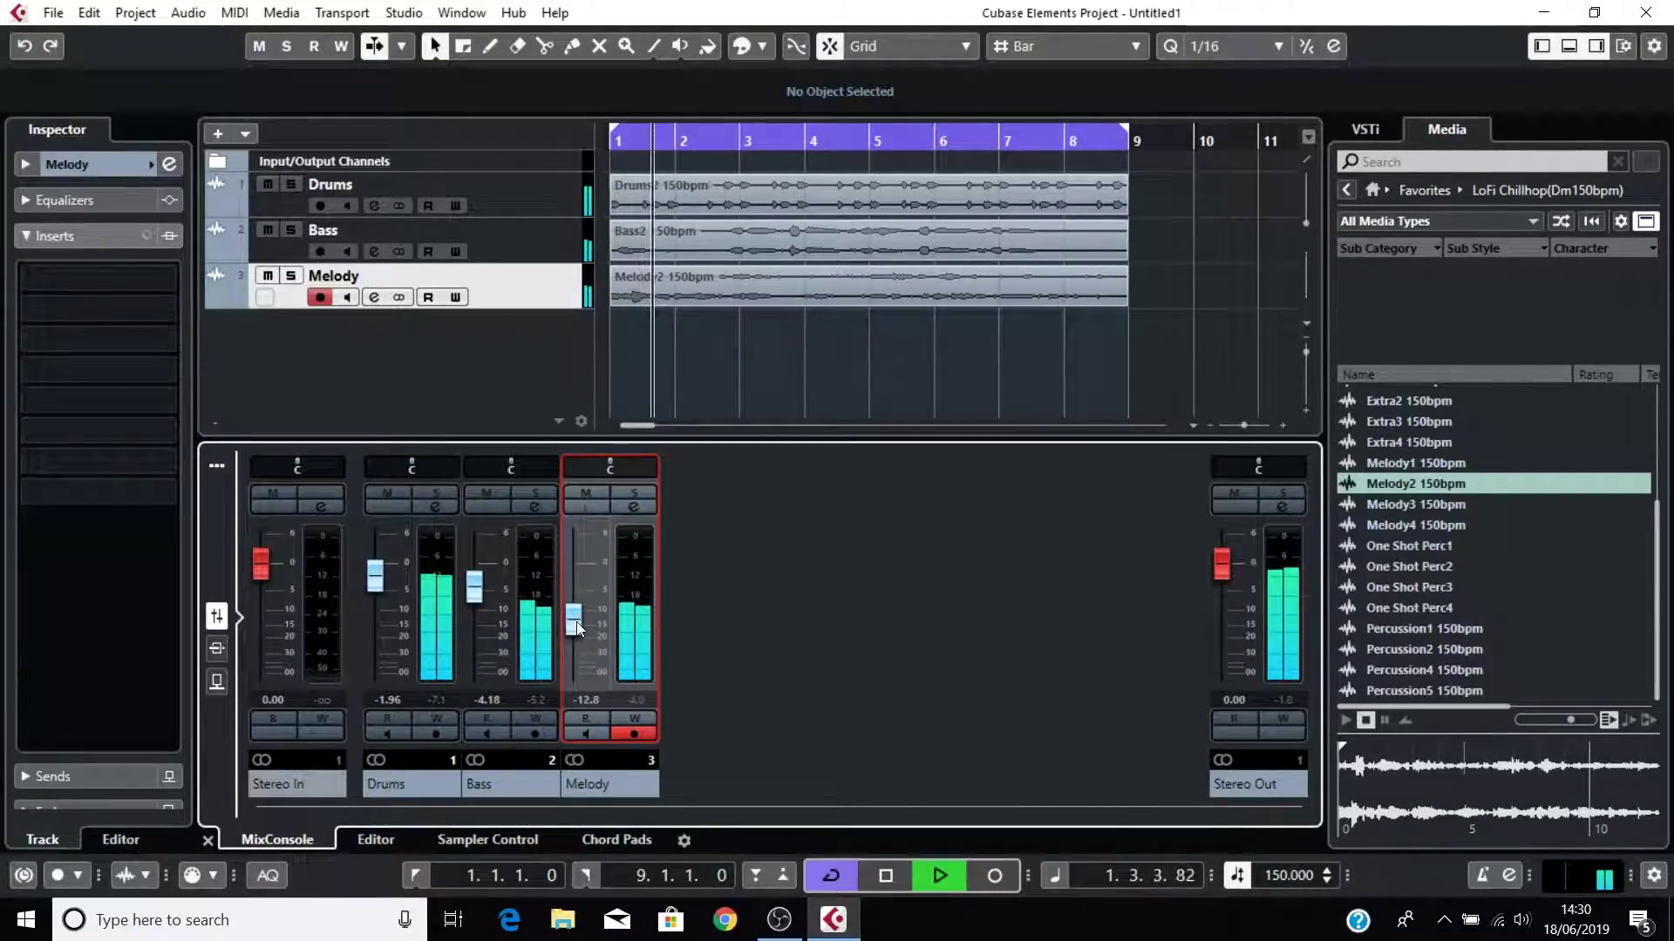
key(space)
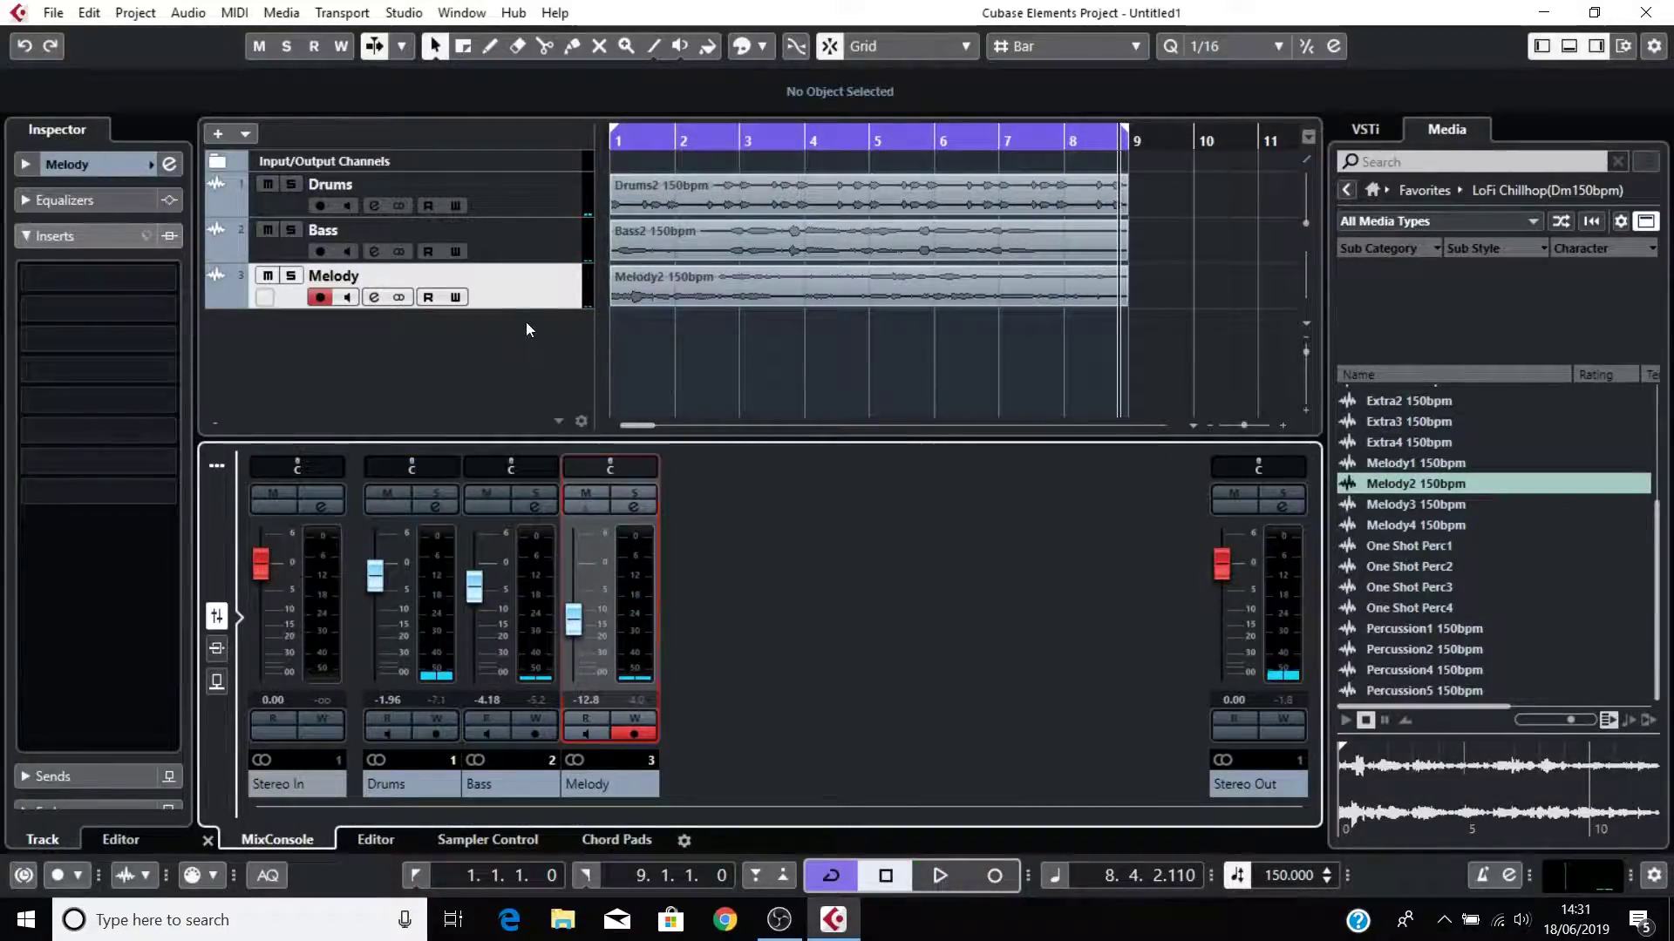
Expand the Melody track's Inserts section in the Inspector.
click(527, 274)
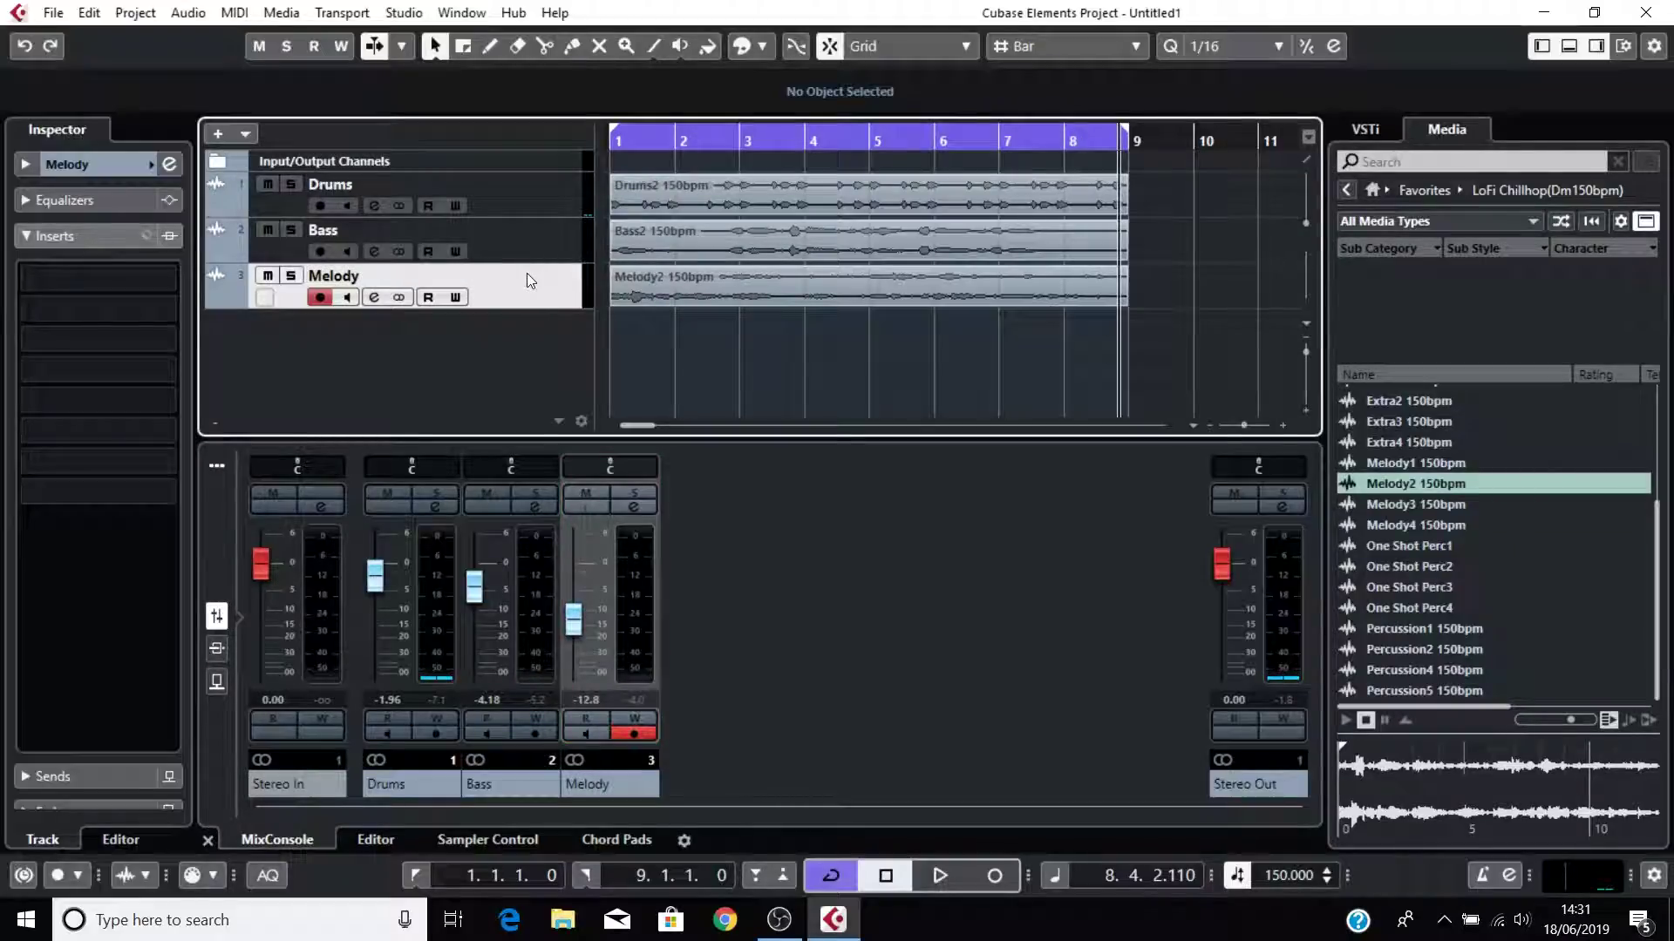
click(100, 239)
click(99, 239)
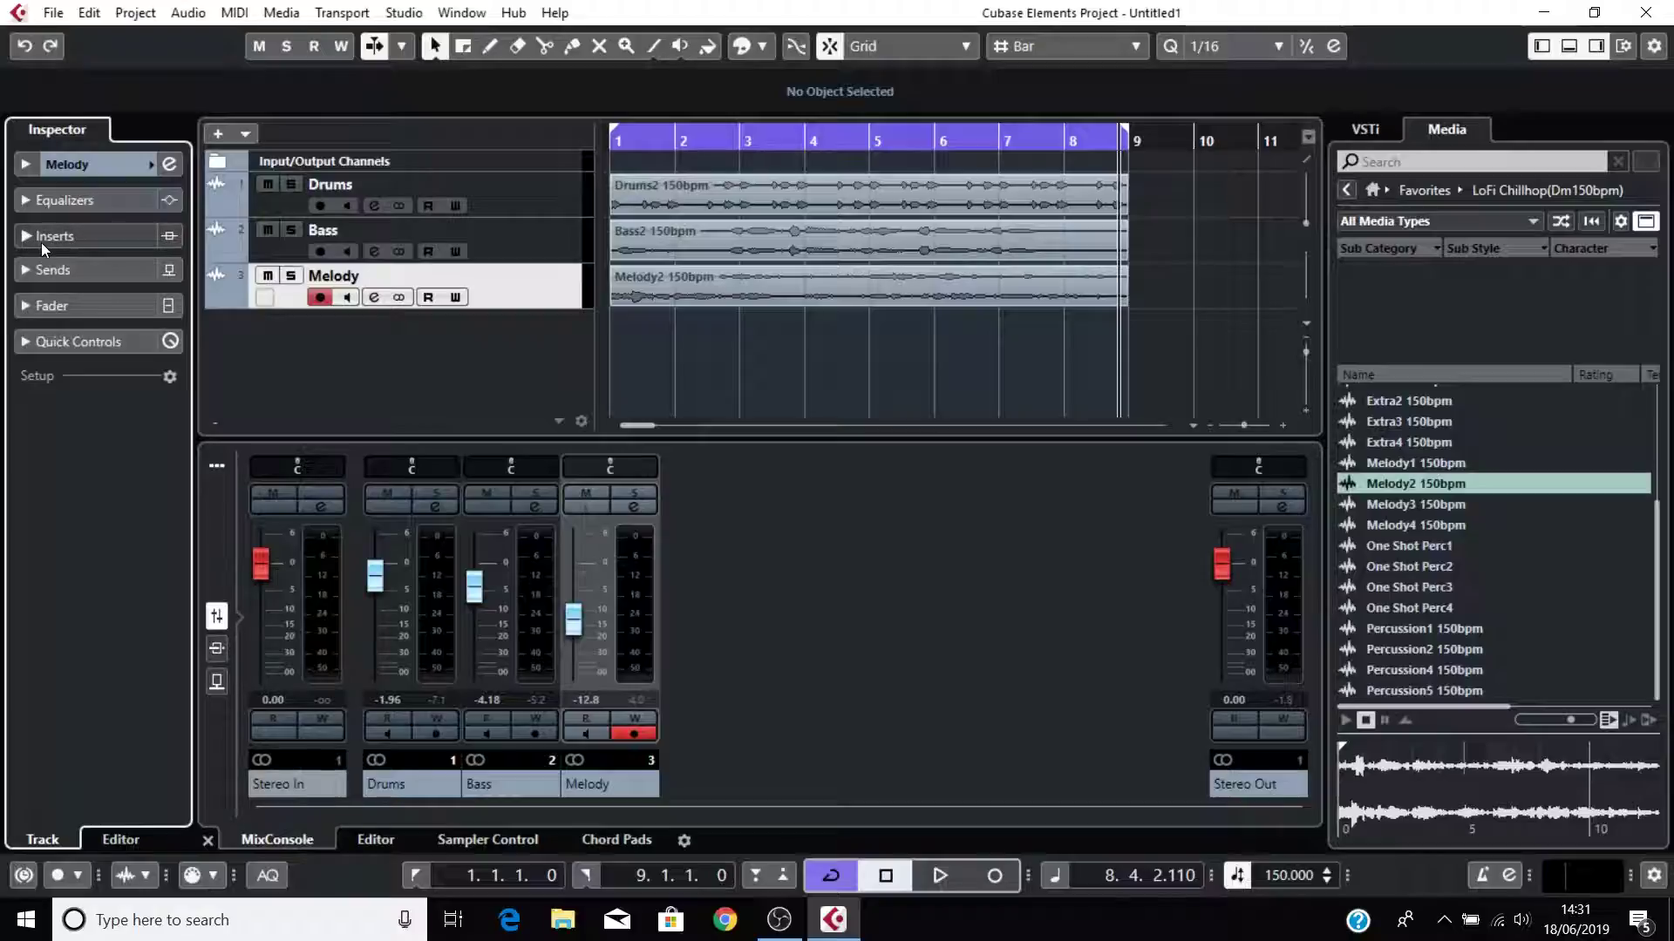
click(41, 244)
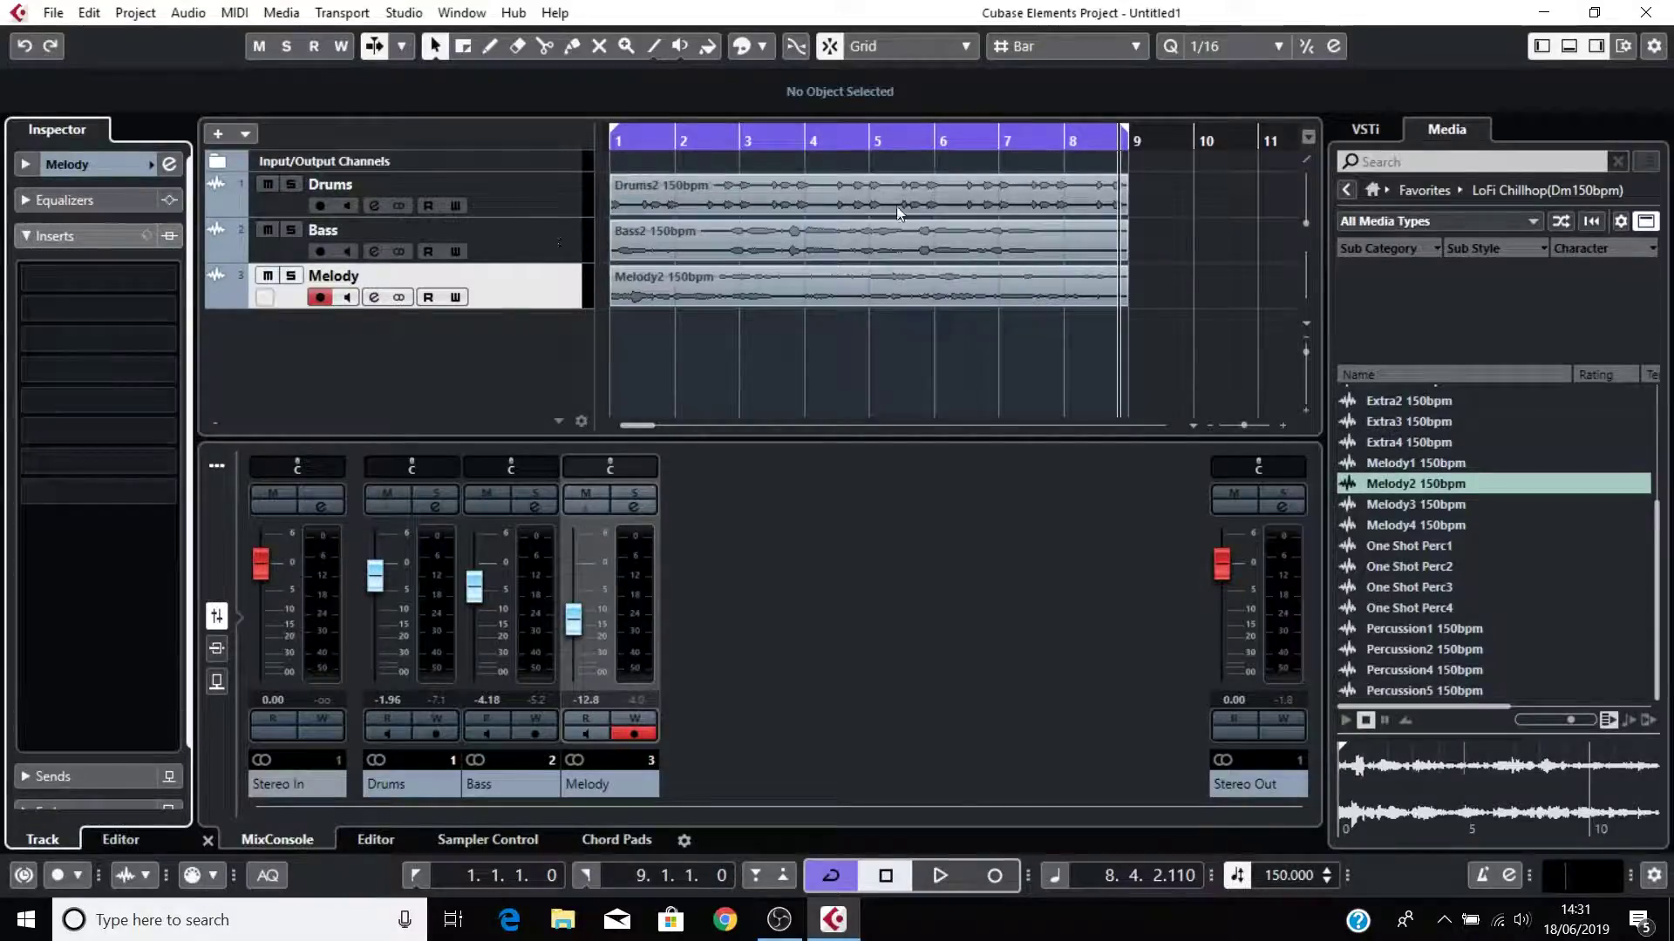
click(1533, 57)
click(1534, 58)
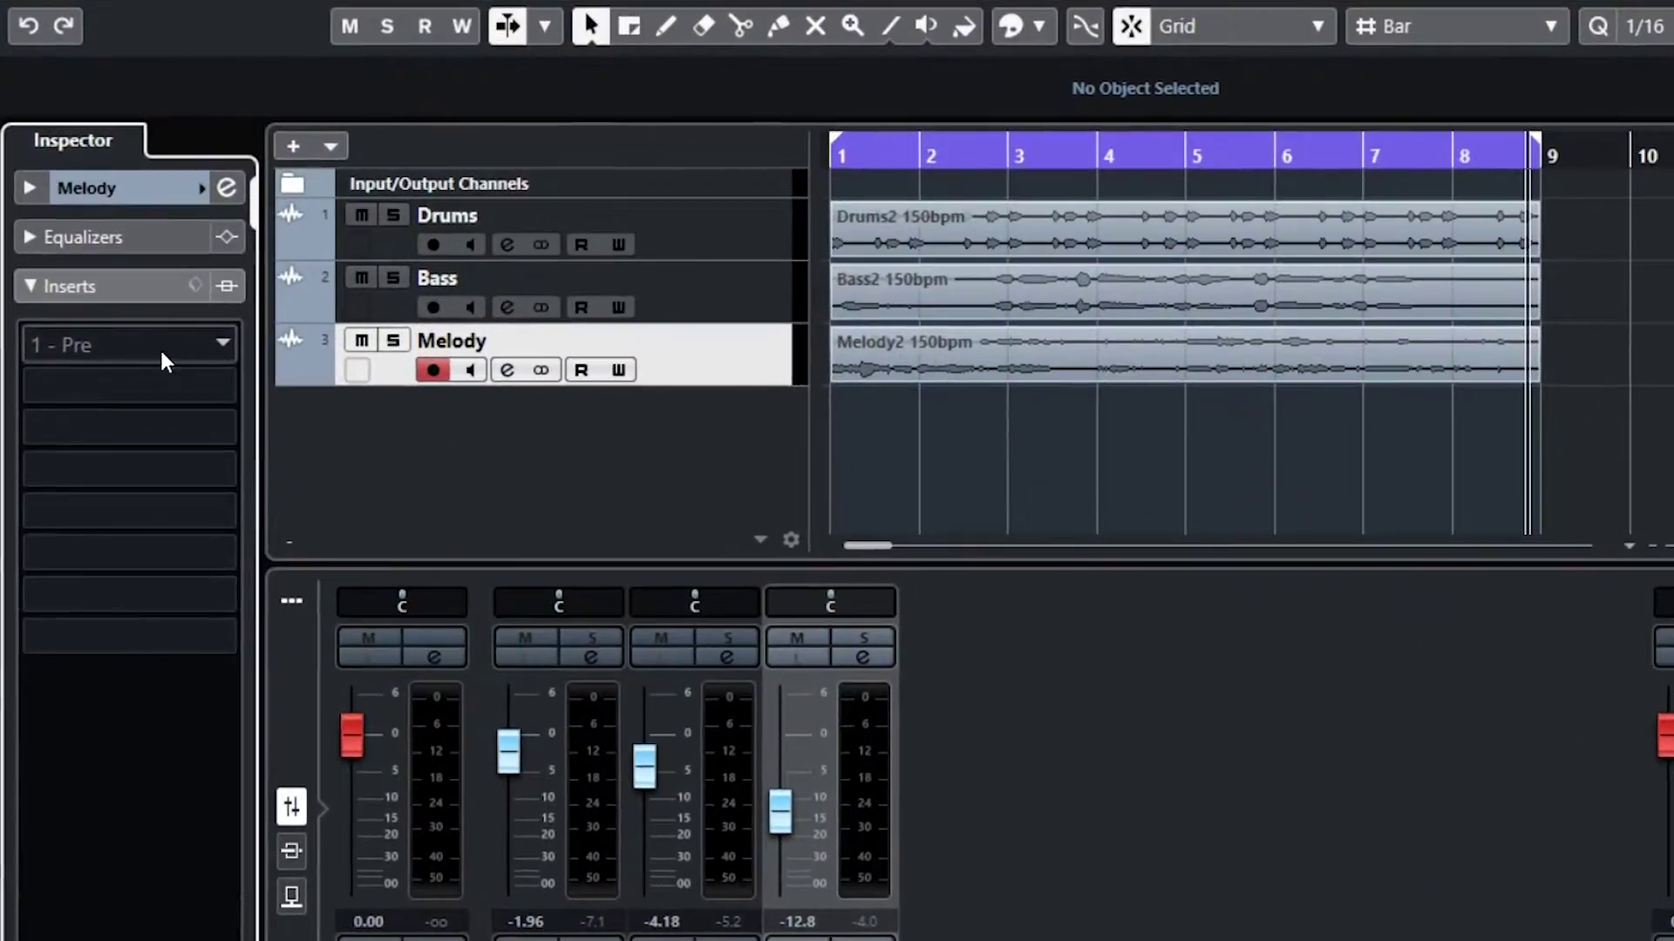
Load RoomWorks SE from the Reverb category into Melody's insert slot 1.
click(132, 279)
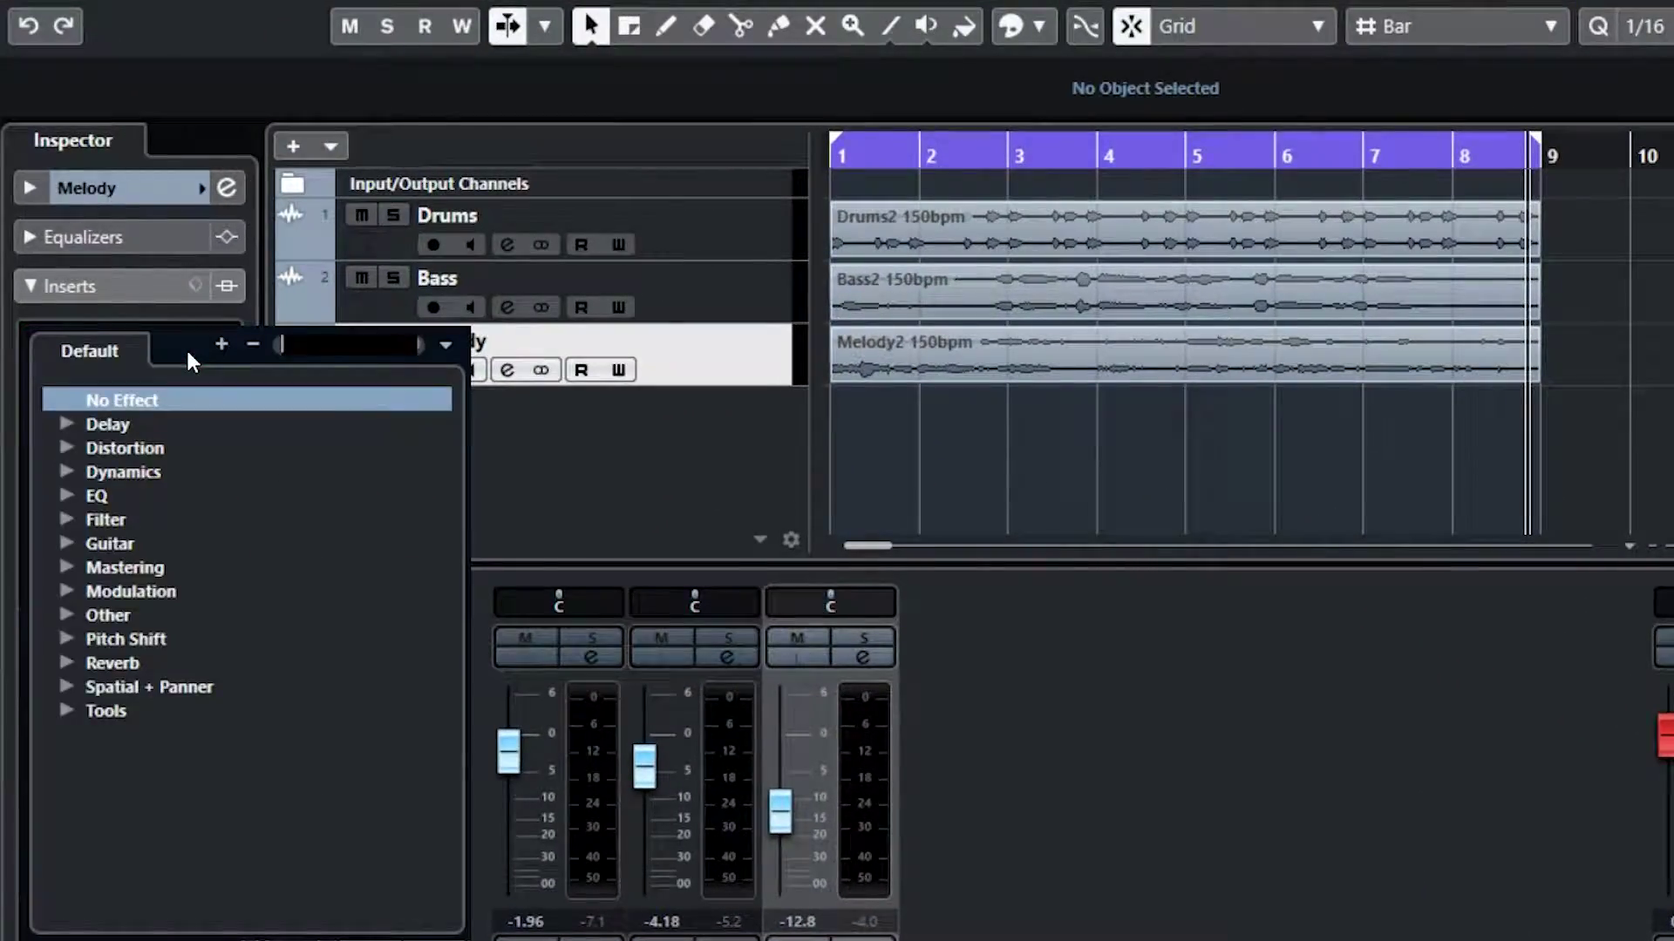
click(68, 663)
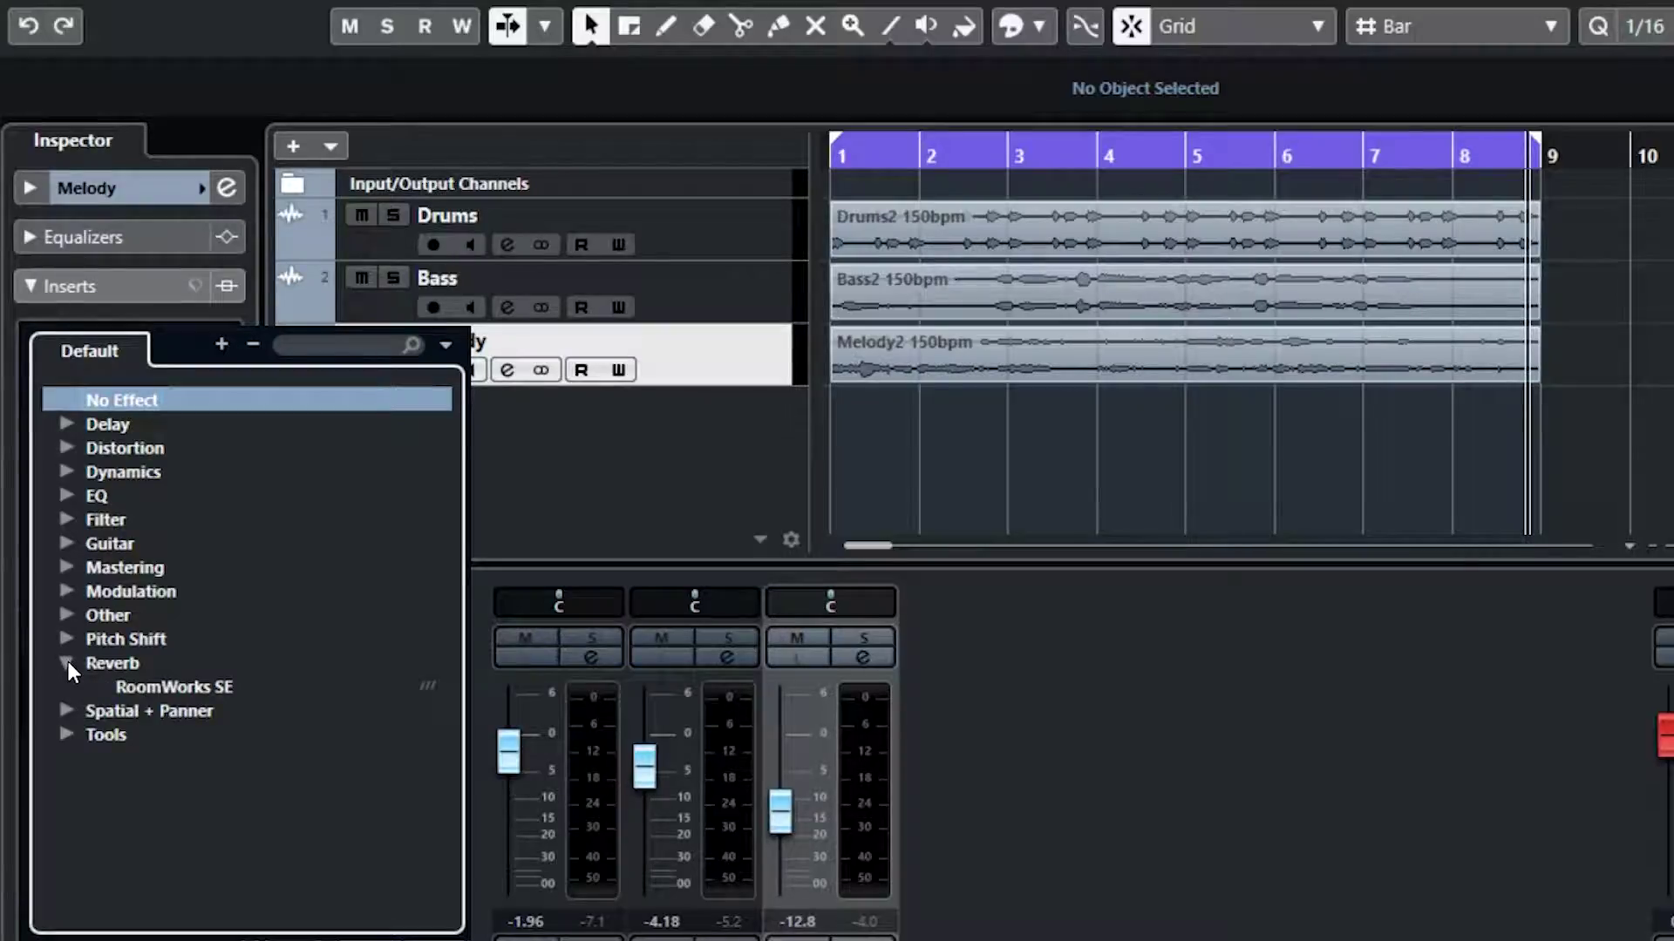
click(159, 682)
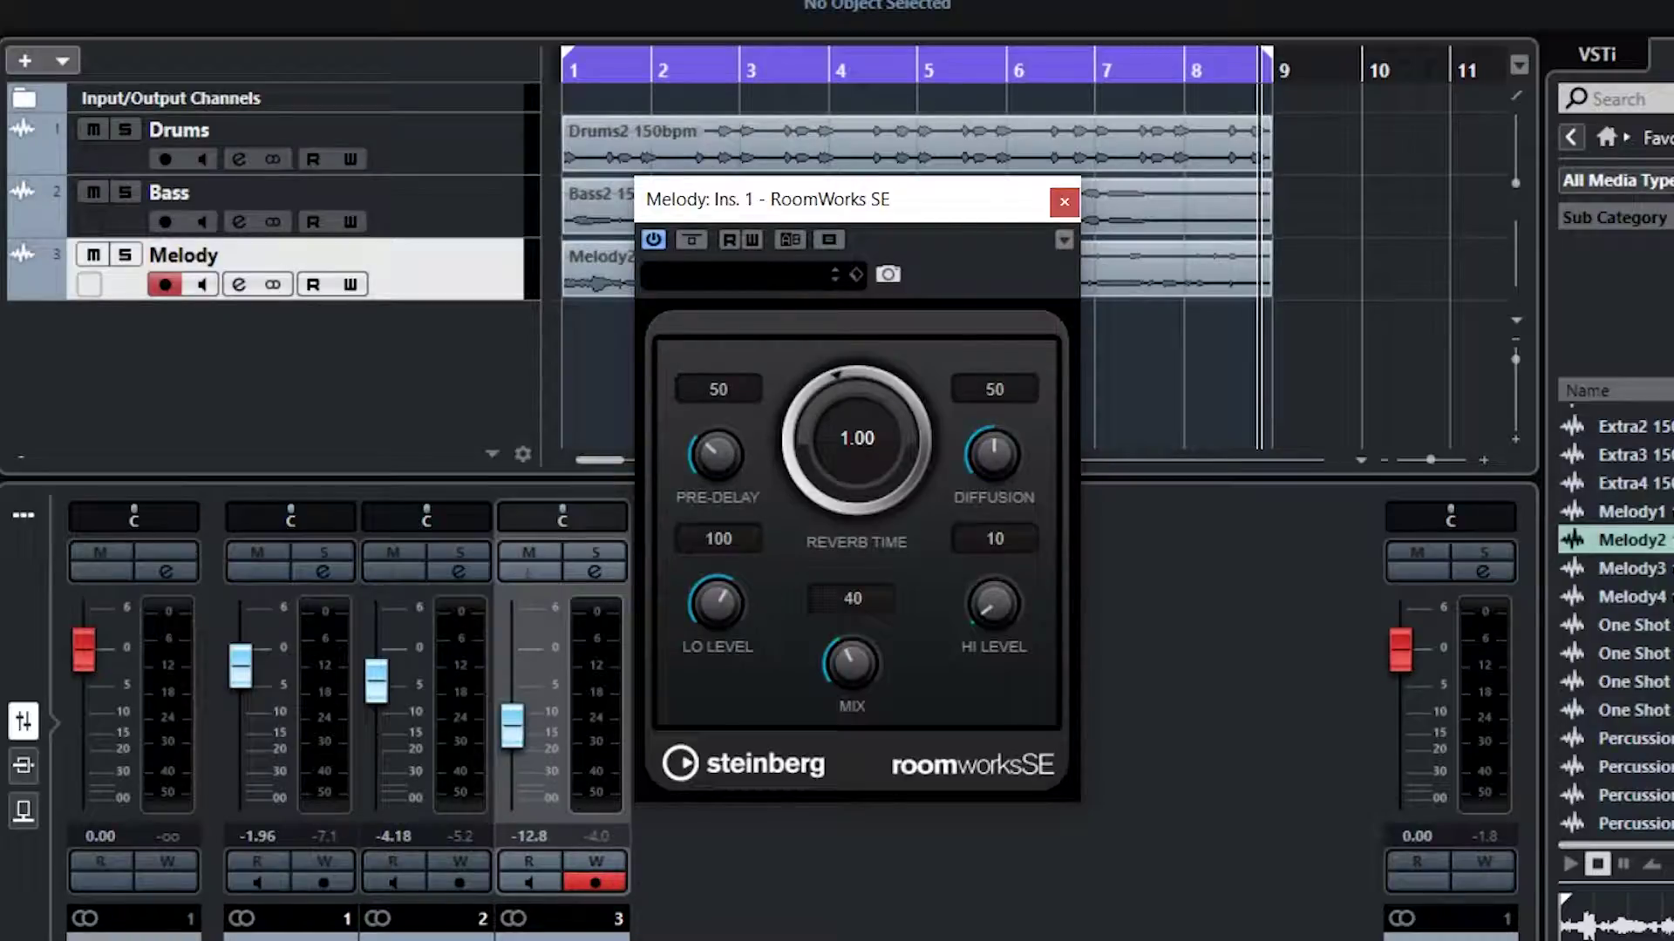
Apply RoomWorks SE's Vintage Plate Reverb preset and bring its Mix knob down to 7.
click(737, 275)
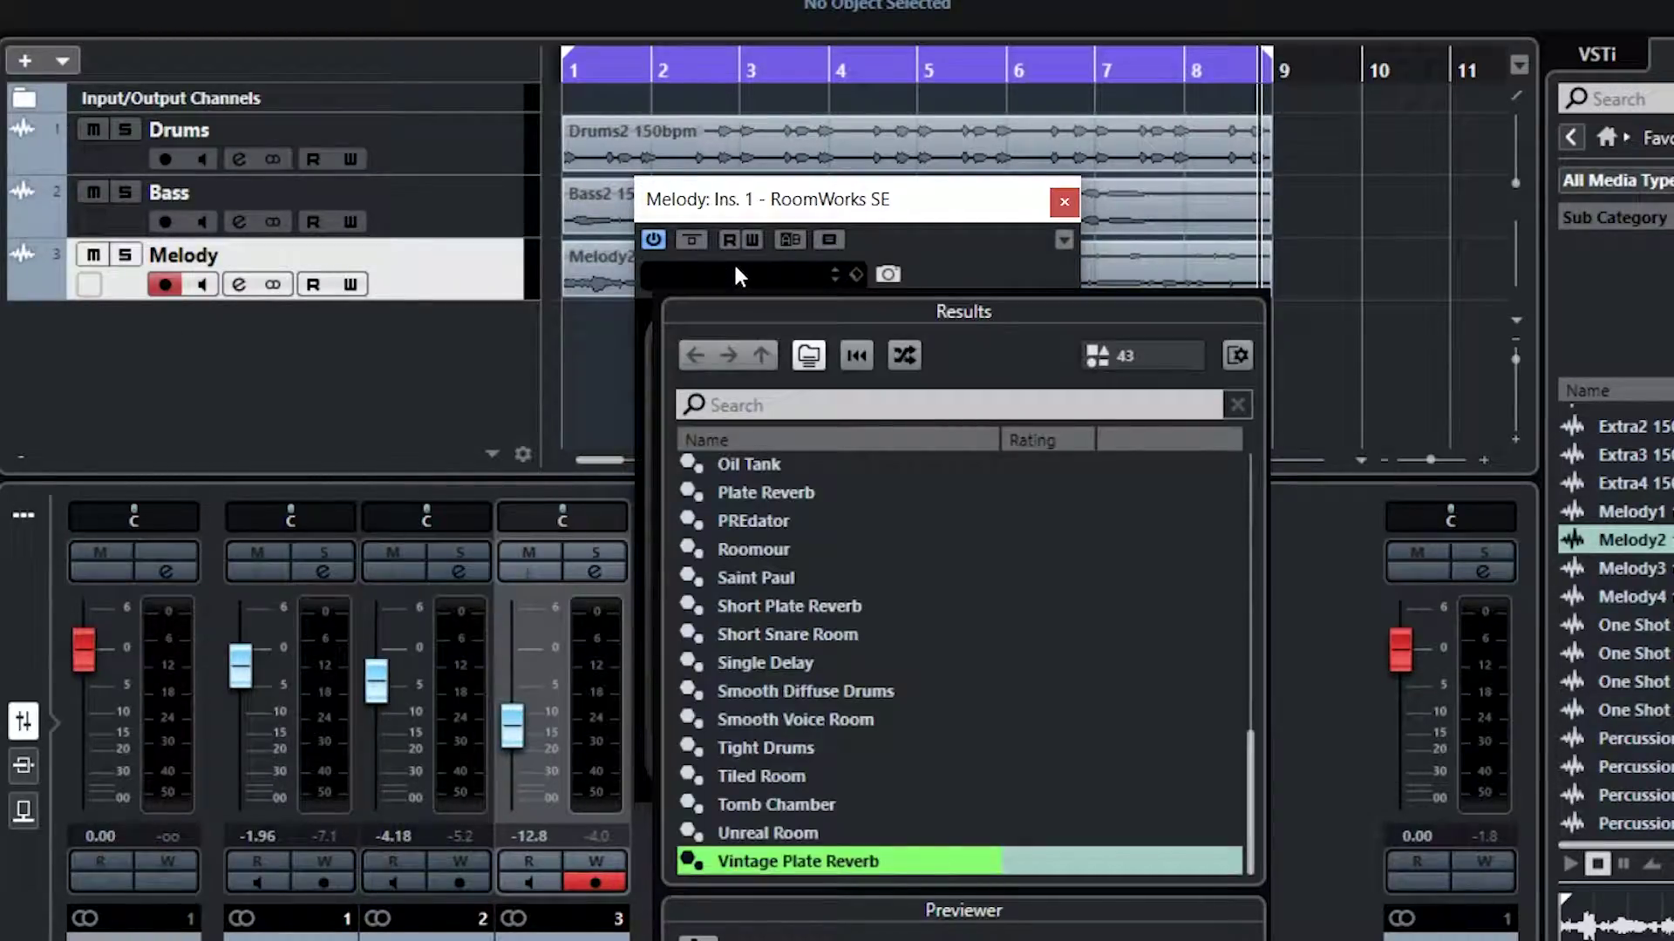
double_click(752, 861)
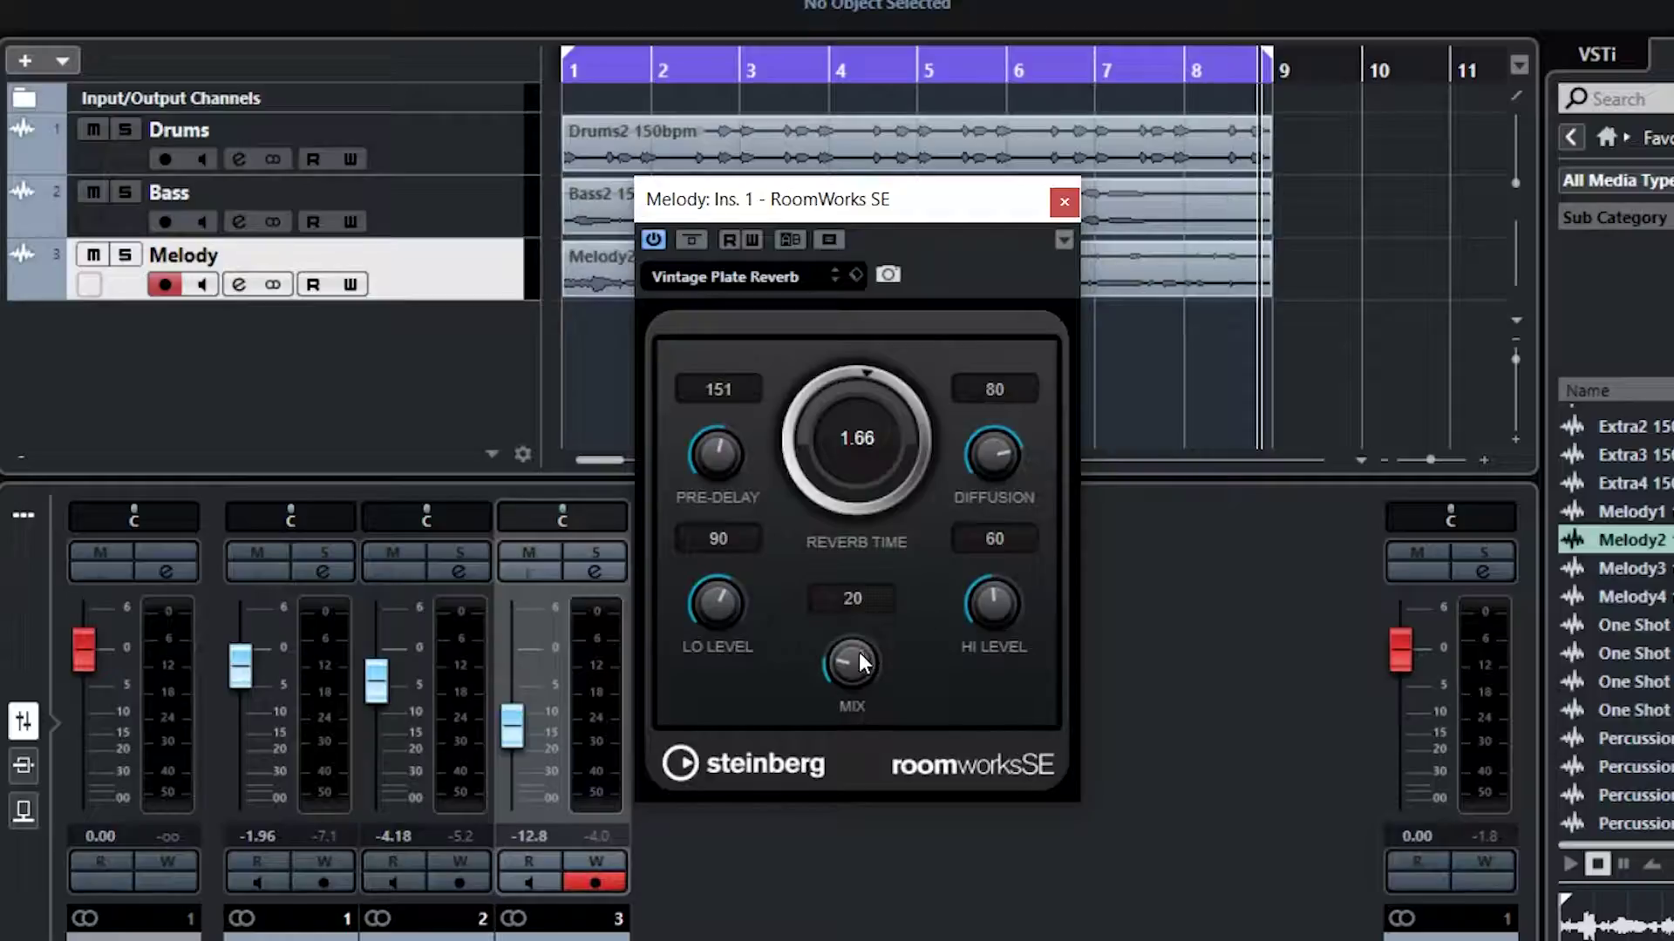
drag(856, 590, 903, 502)
drag(856, 663, 867, 416)
drag(853, 626, 850, 640)
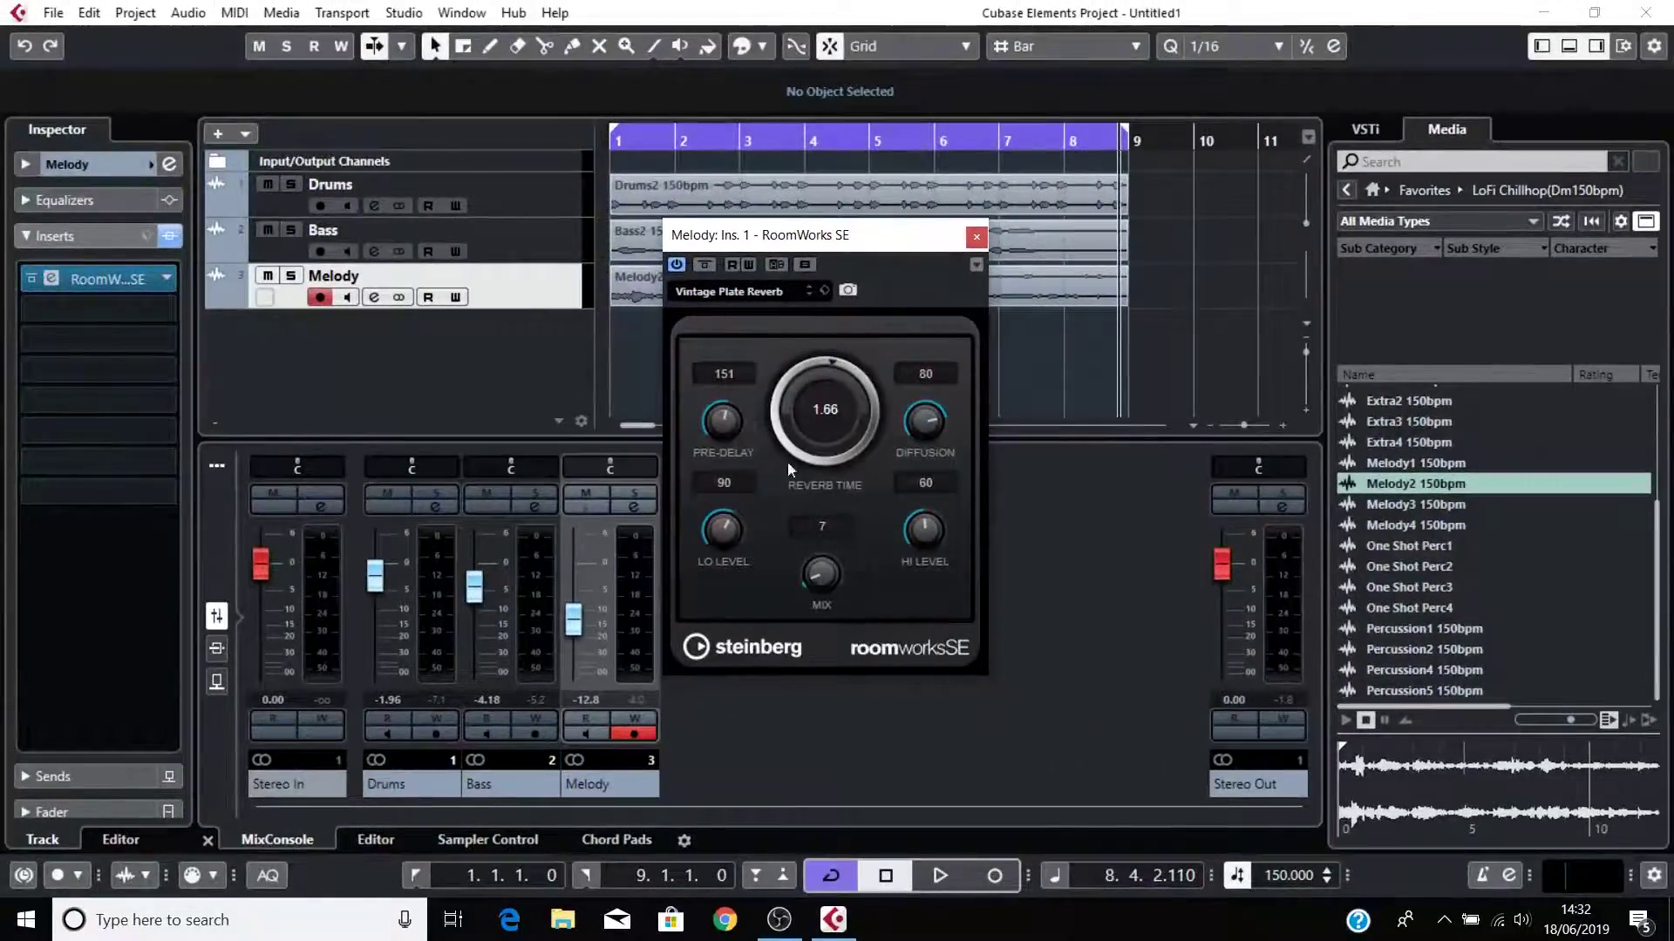
click(975, 238)
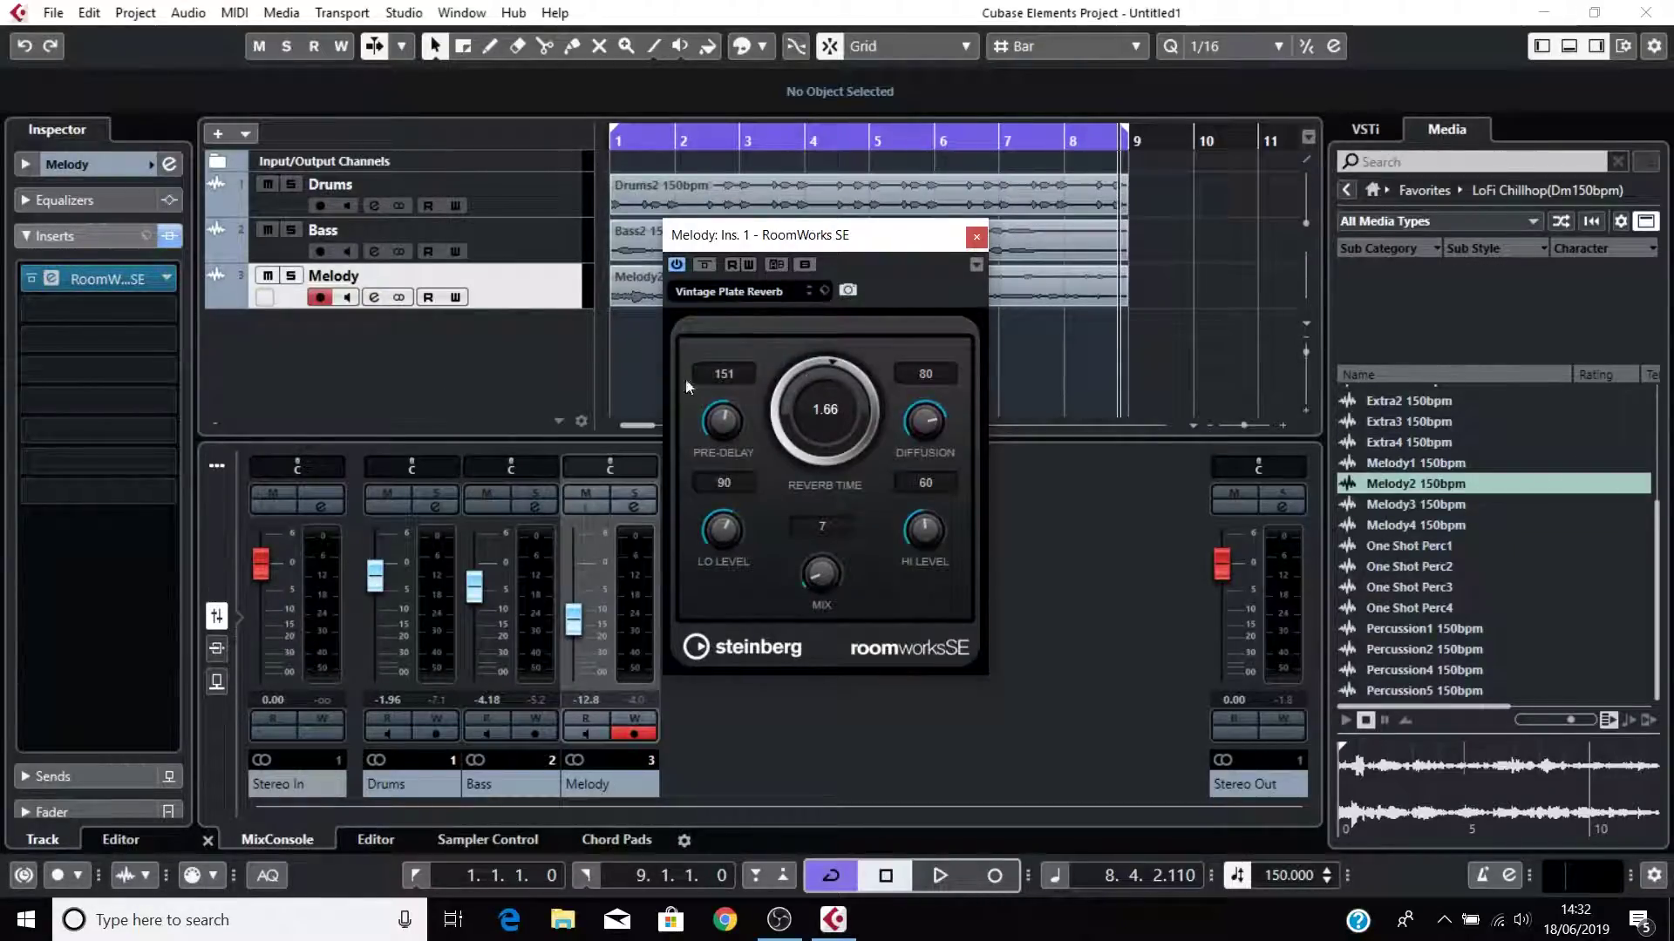
Put PingPongDelay in Melody's insert slot 2 and raise its Mix to 70.5 %.
click(976, 238)
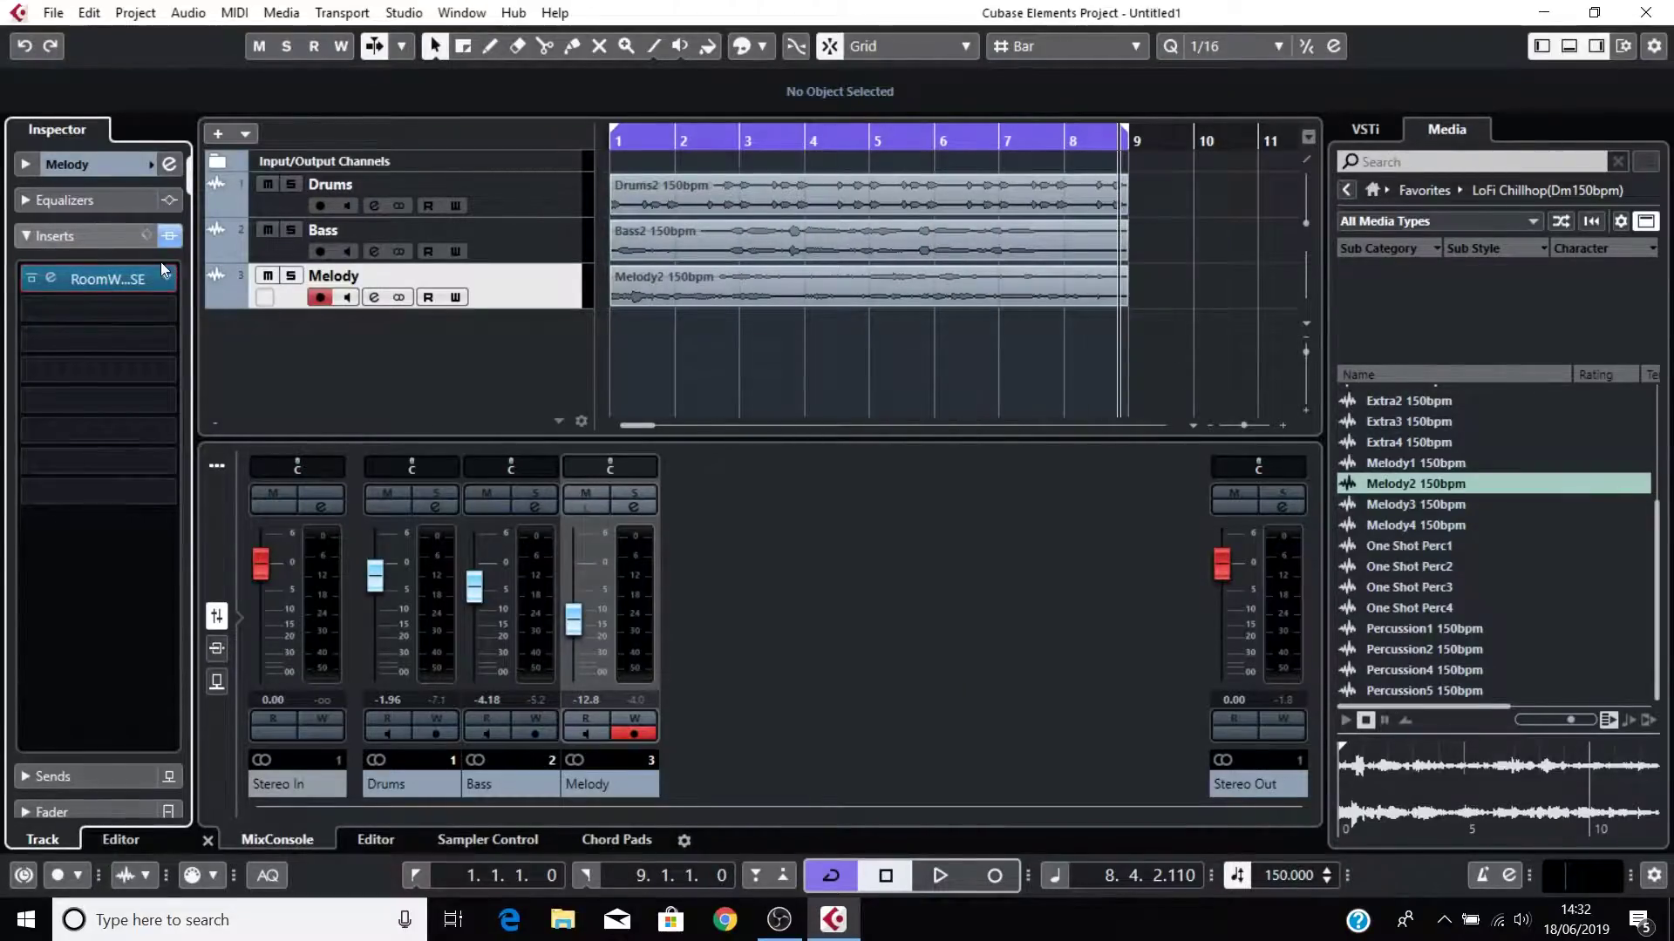
click(126, 316)
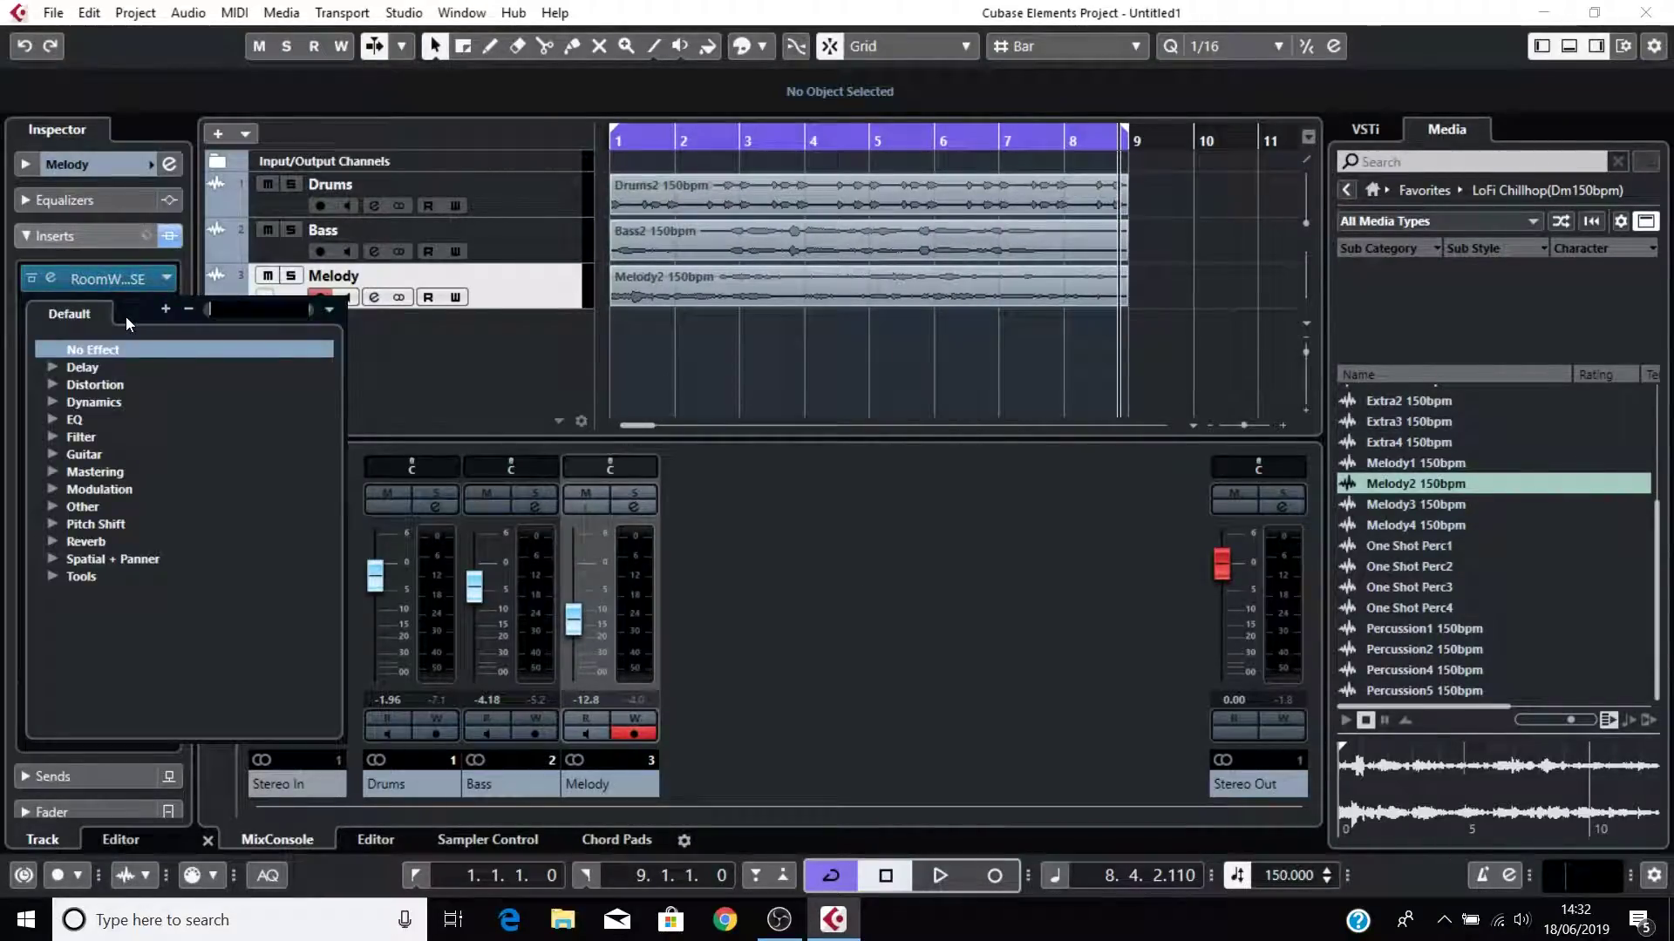
click(50, 366)
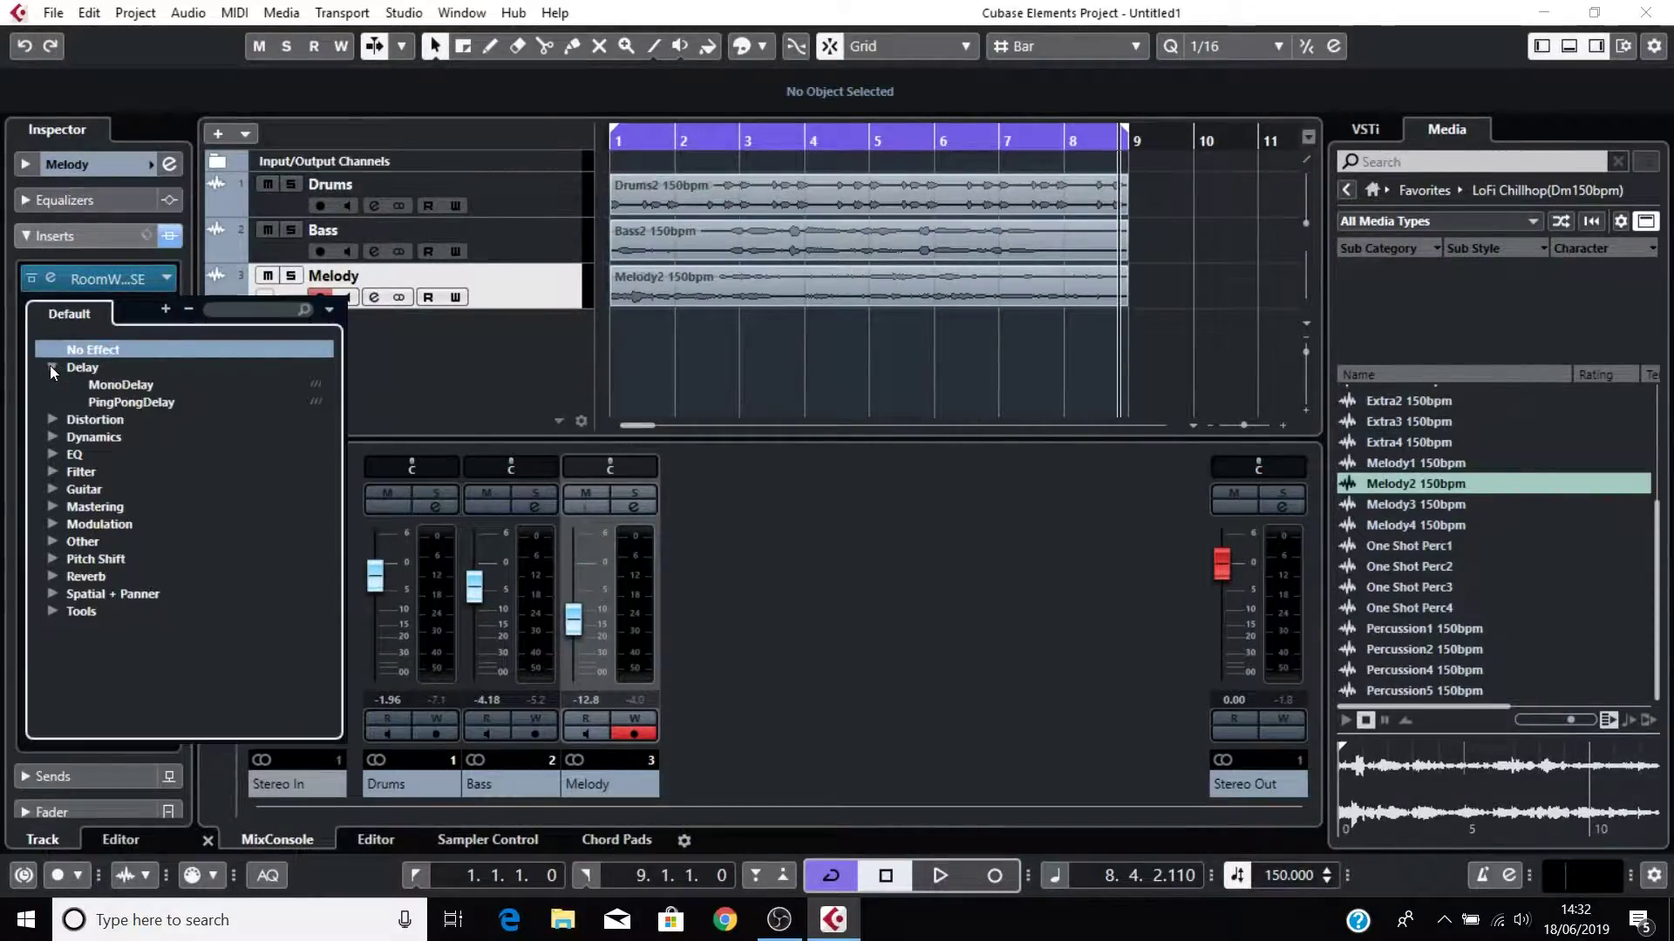
click(147, 402)
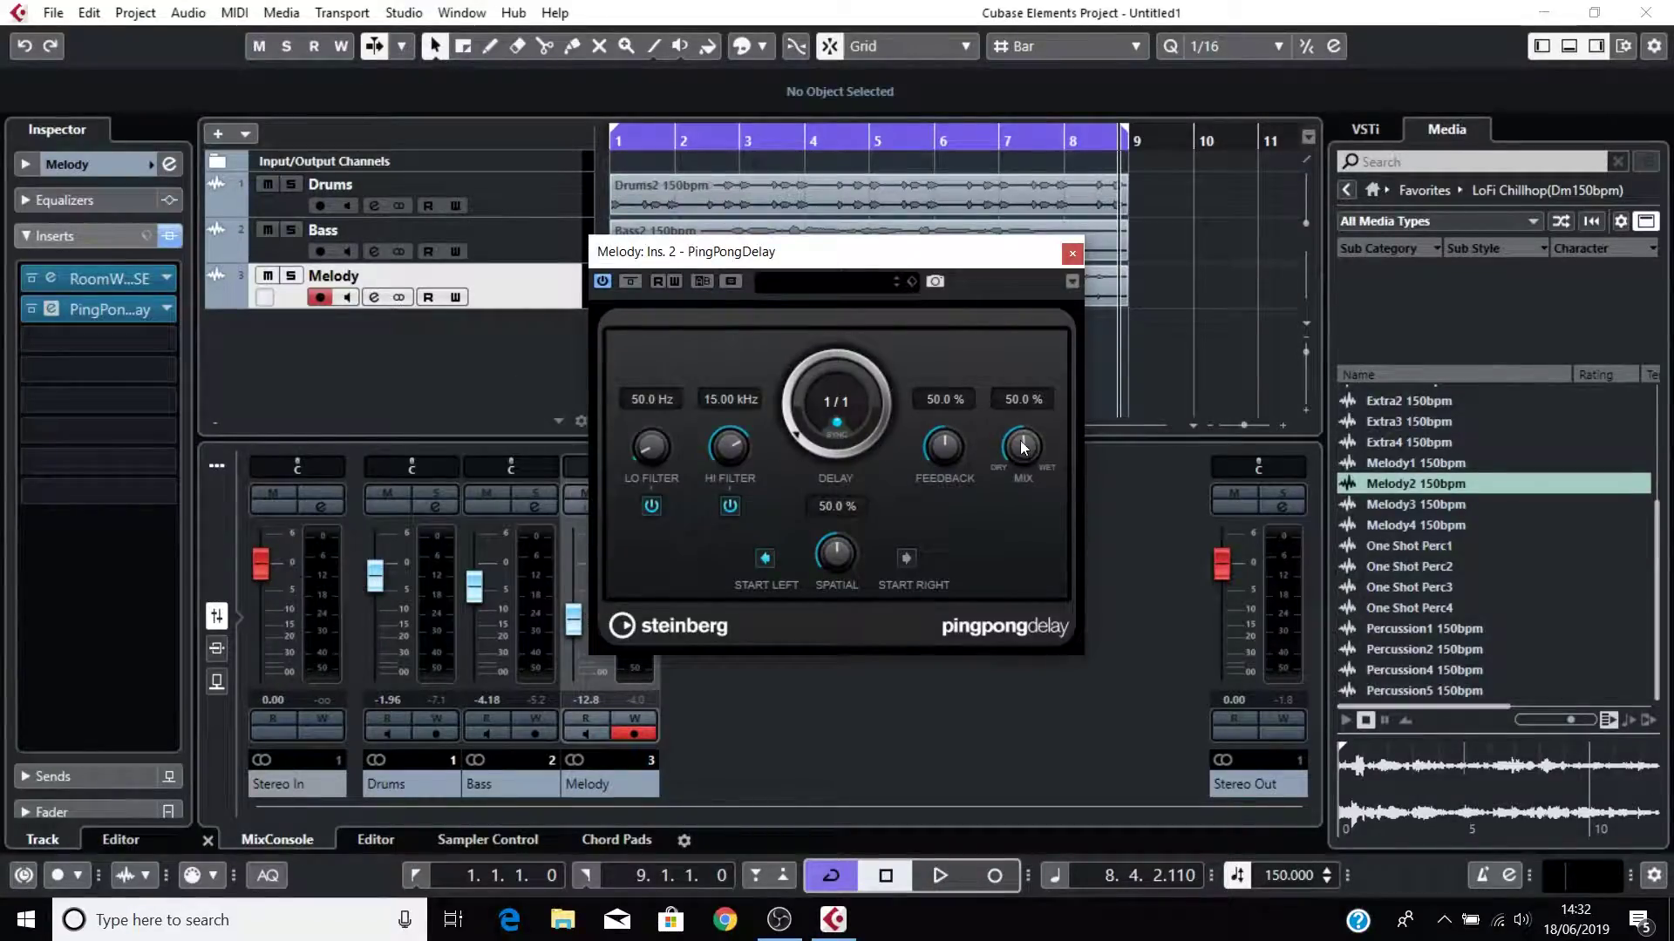
drag(1024, 445, 1030, 490)
Close the PingPongDelay window, turn Cycle off, and select all events with Ctrl+A.
click(1072, 253)
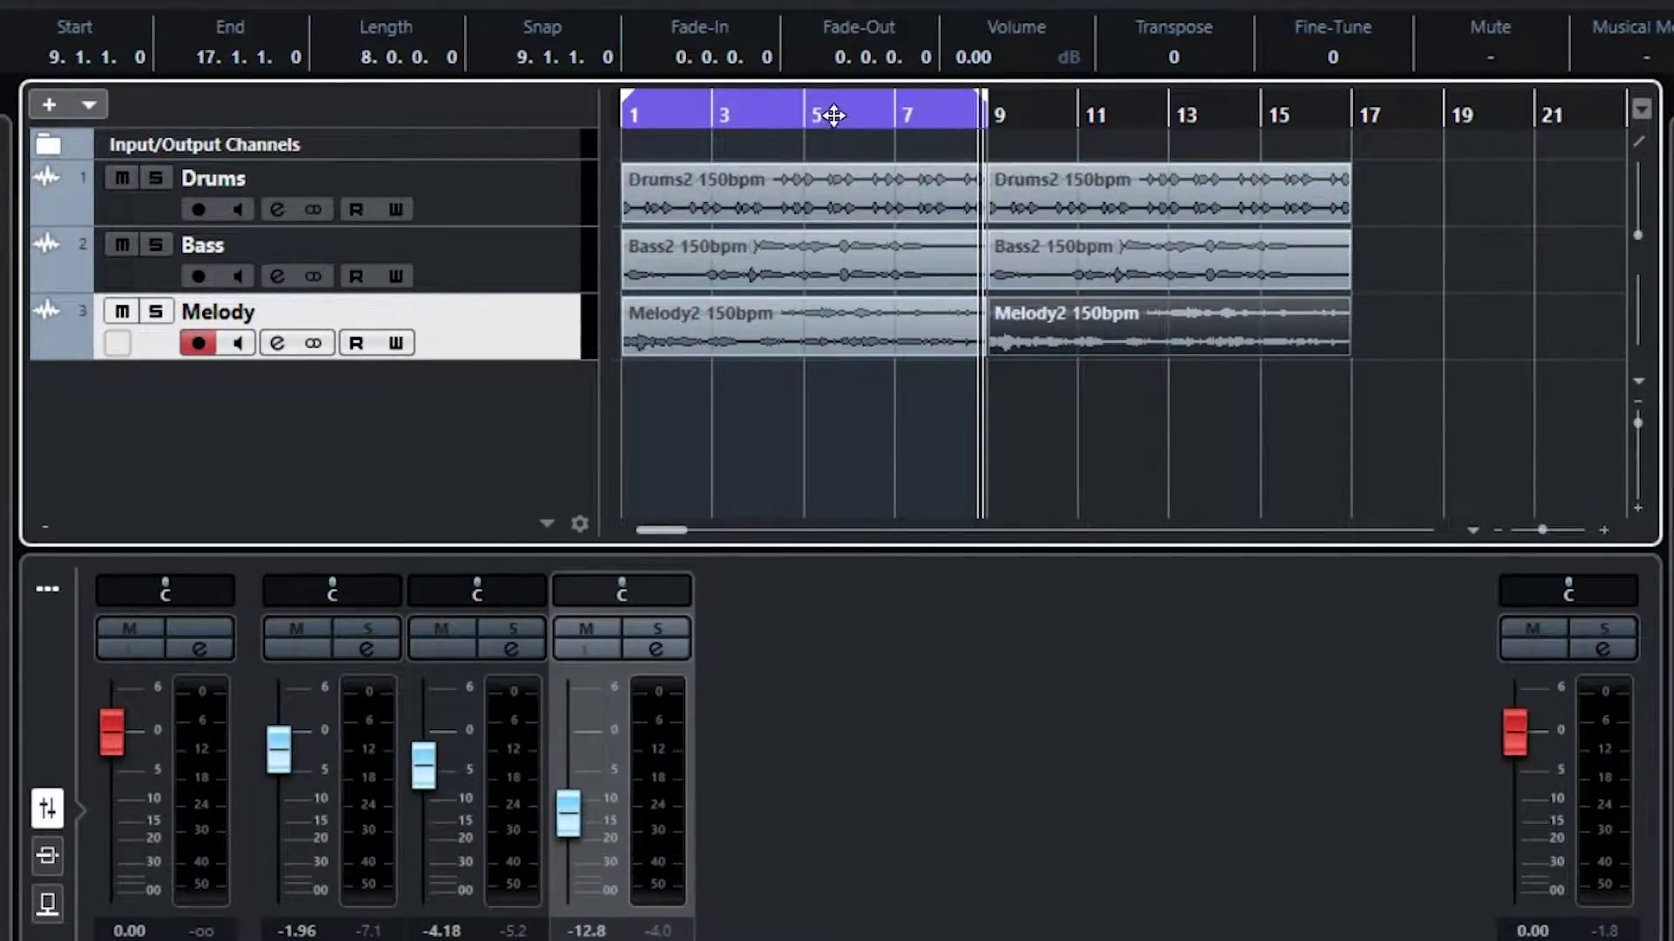
click(835, 116)
click(1109, 446)
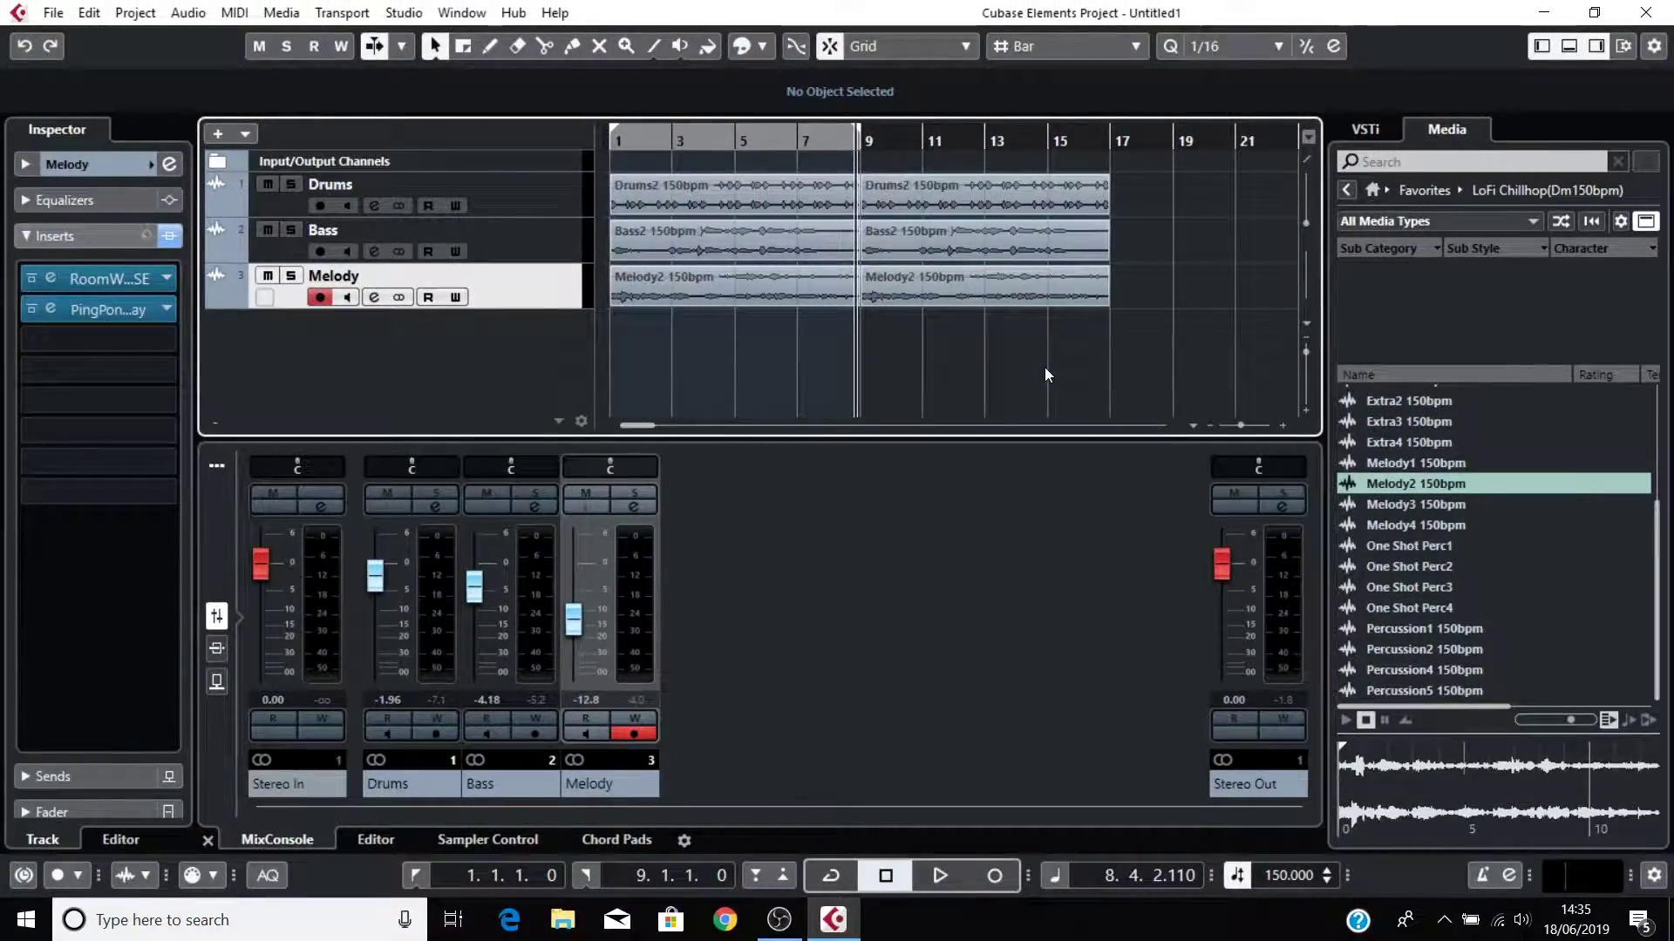
key(ctrl+a)
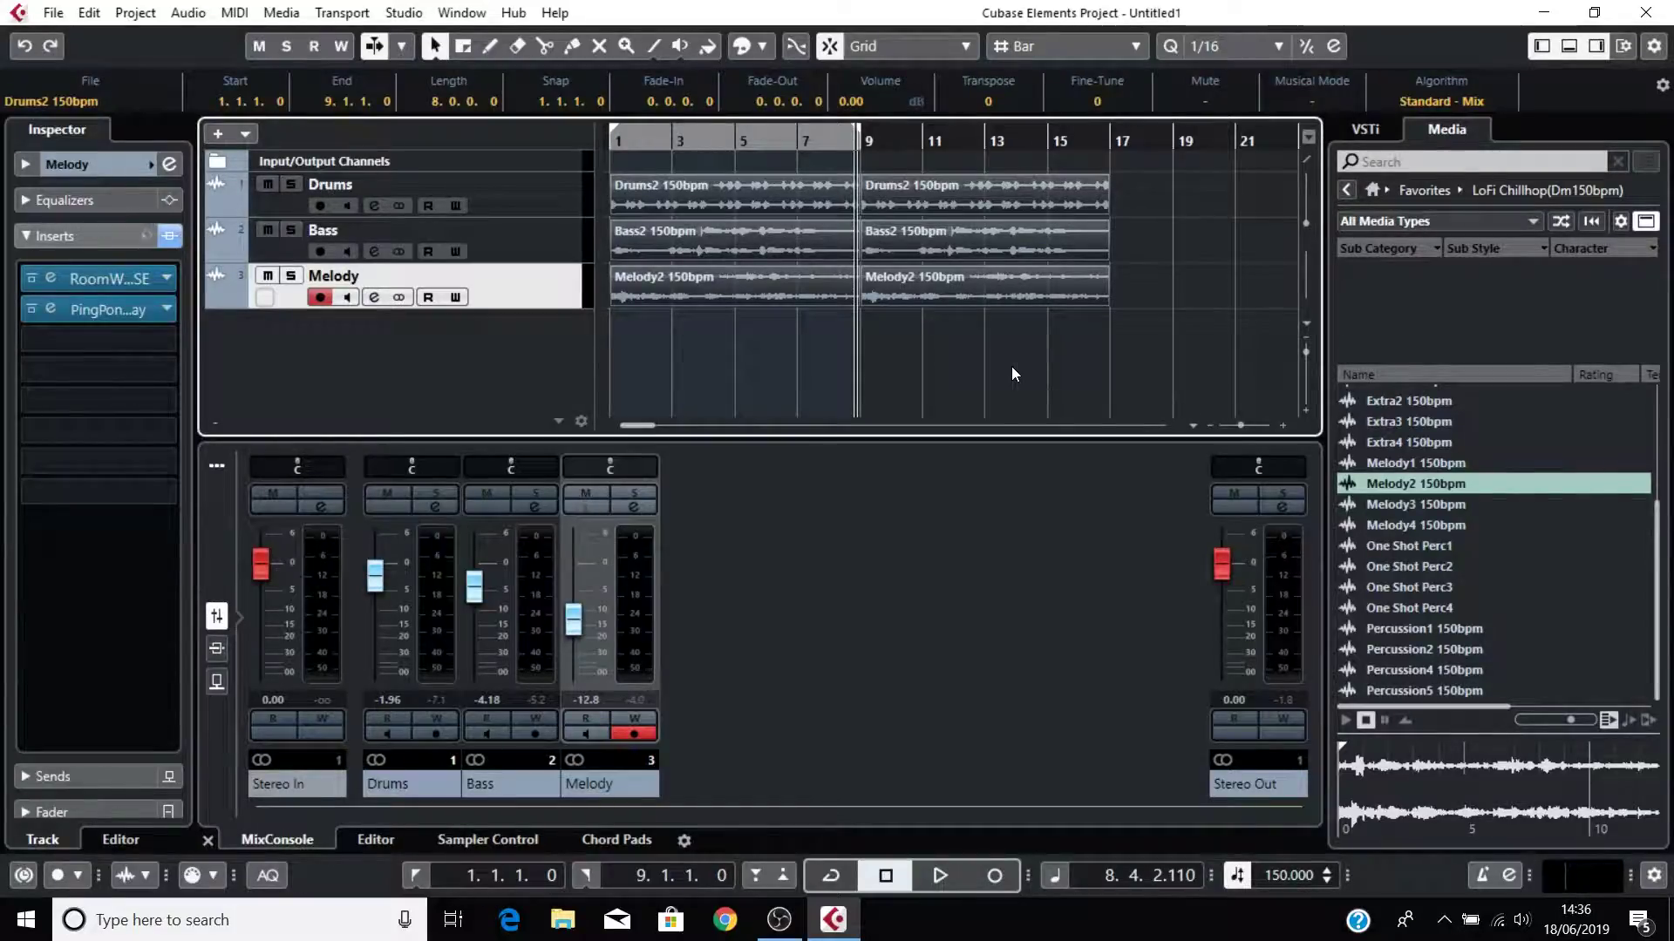
Open File > Export > Audio Mixdown and name the export file 'Cubase tune'.
click(54, 13)
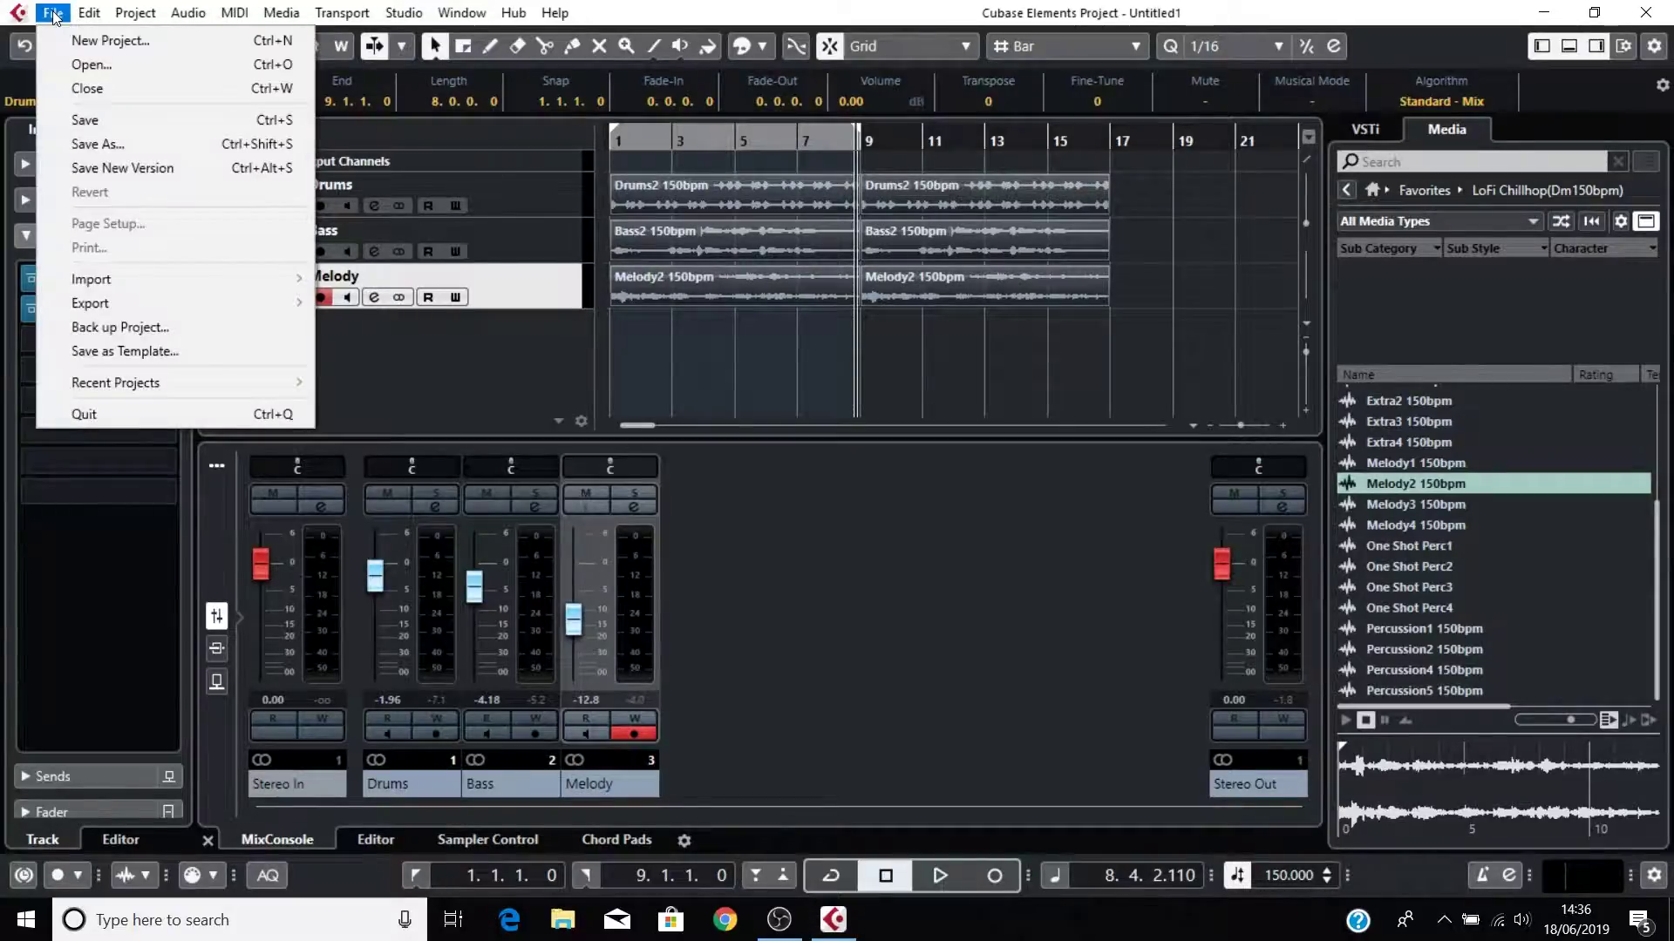
mouse_move(154, 309)
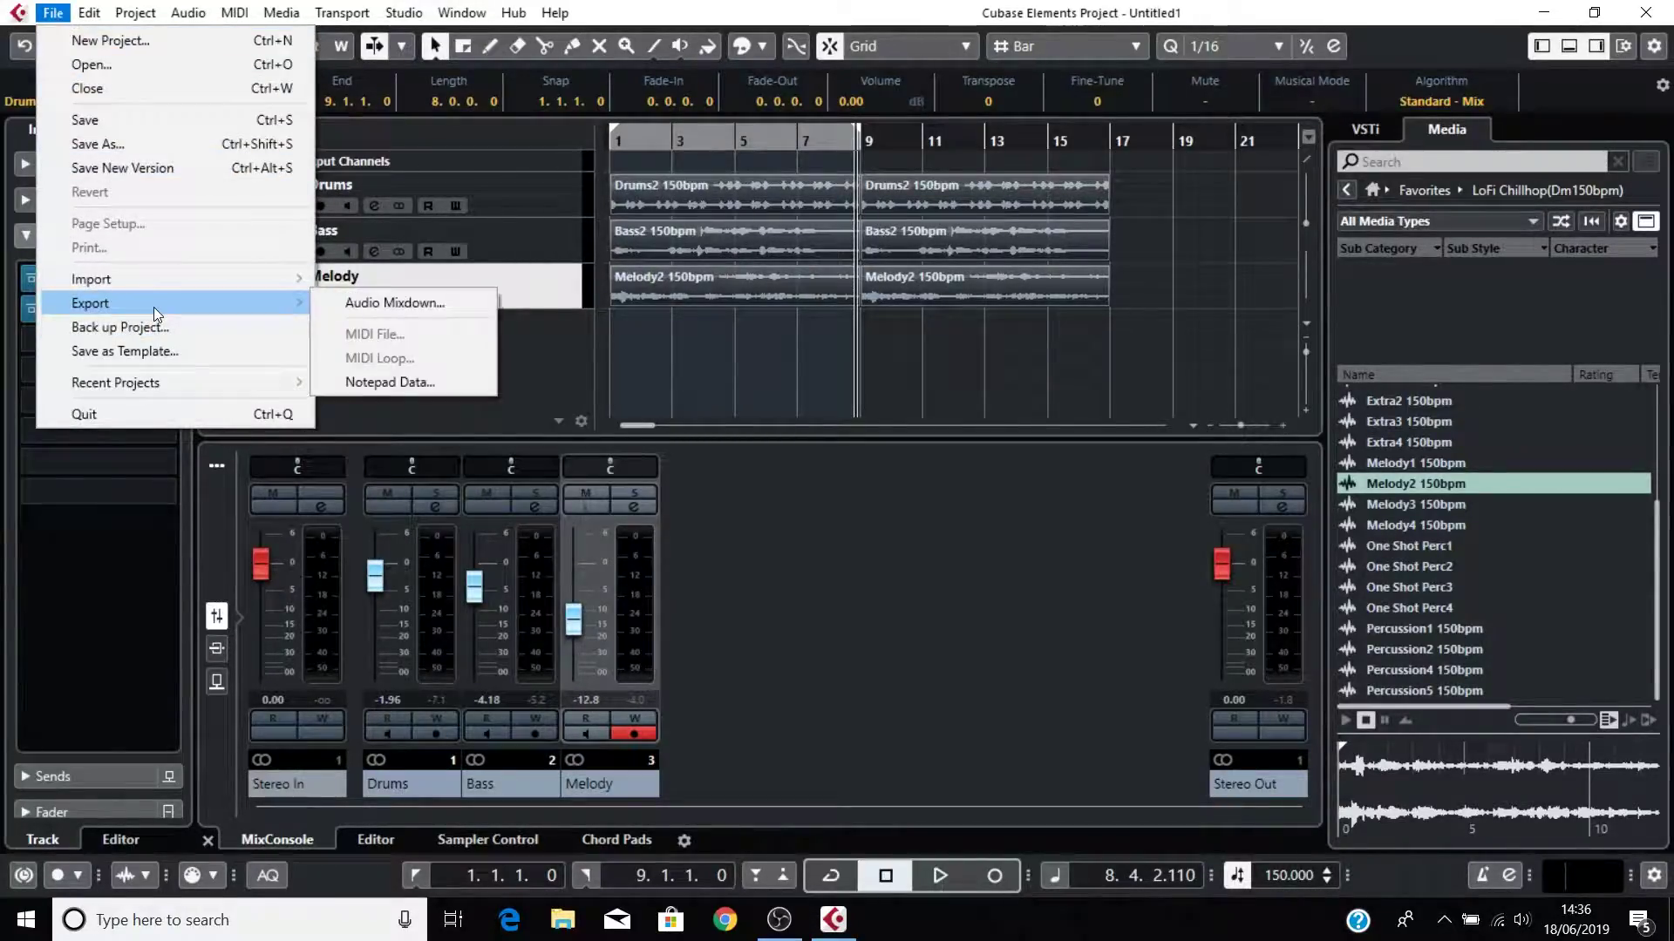
click(410, 308)
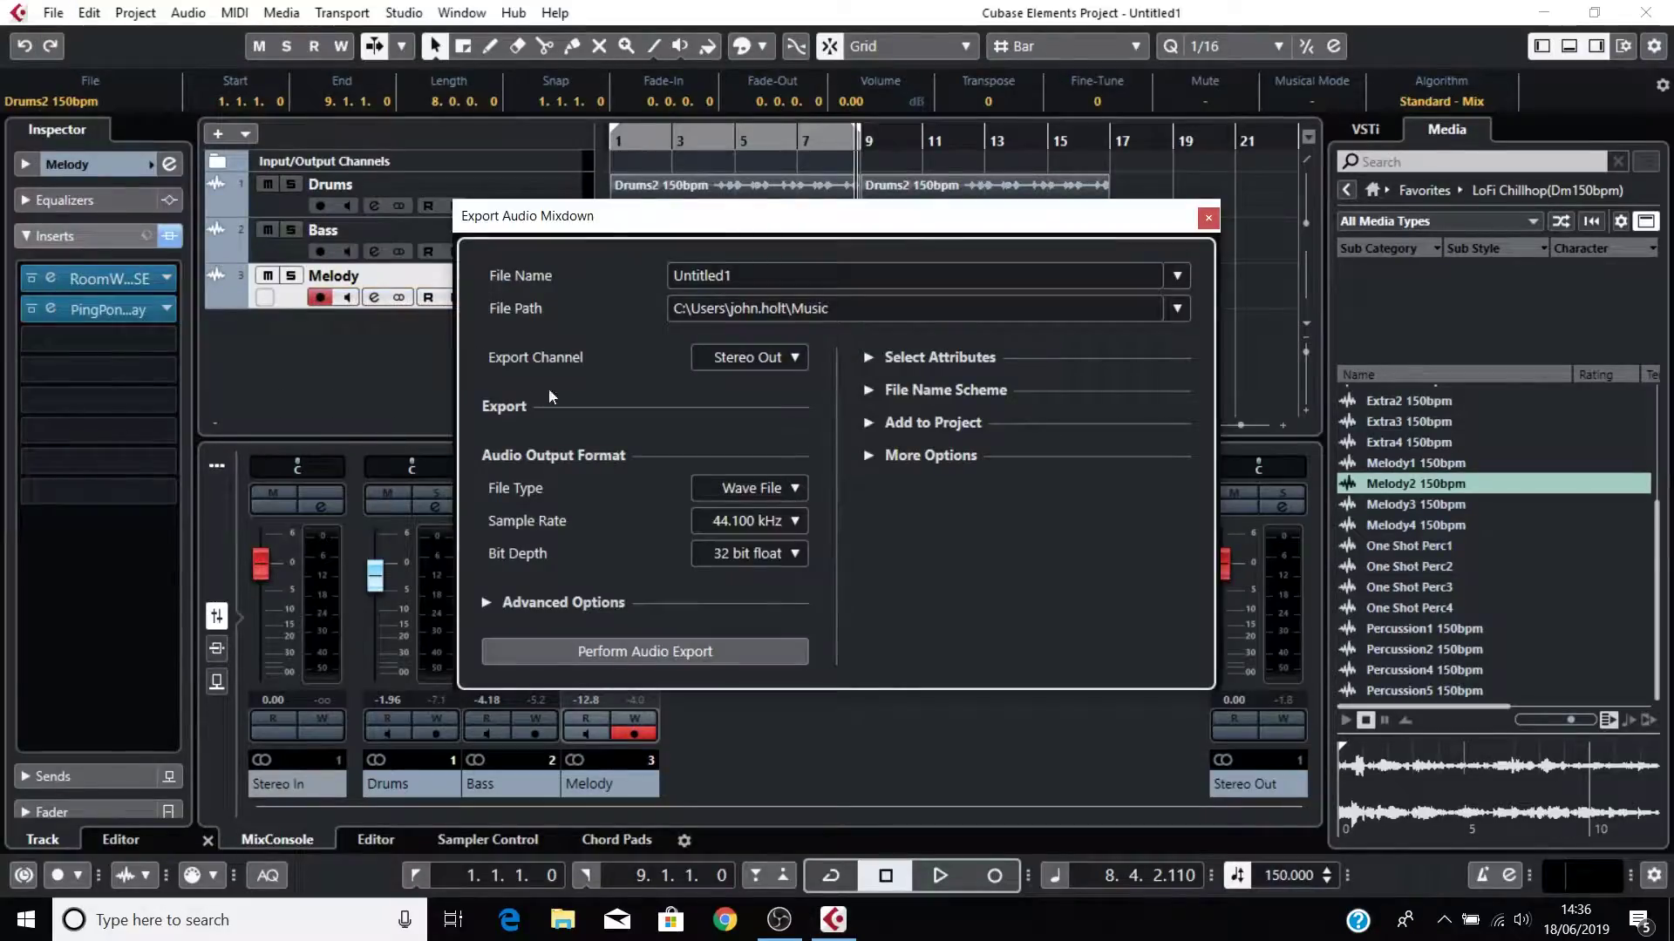
click(793, 274)
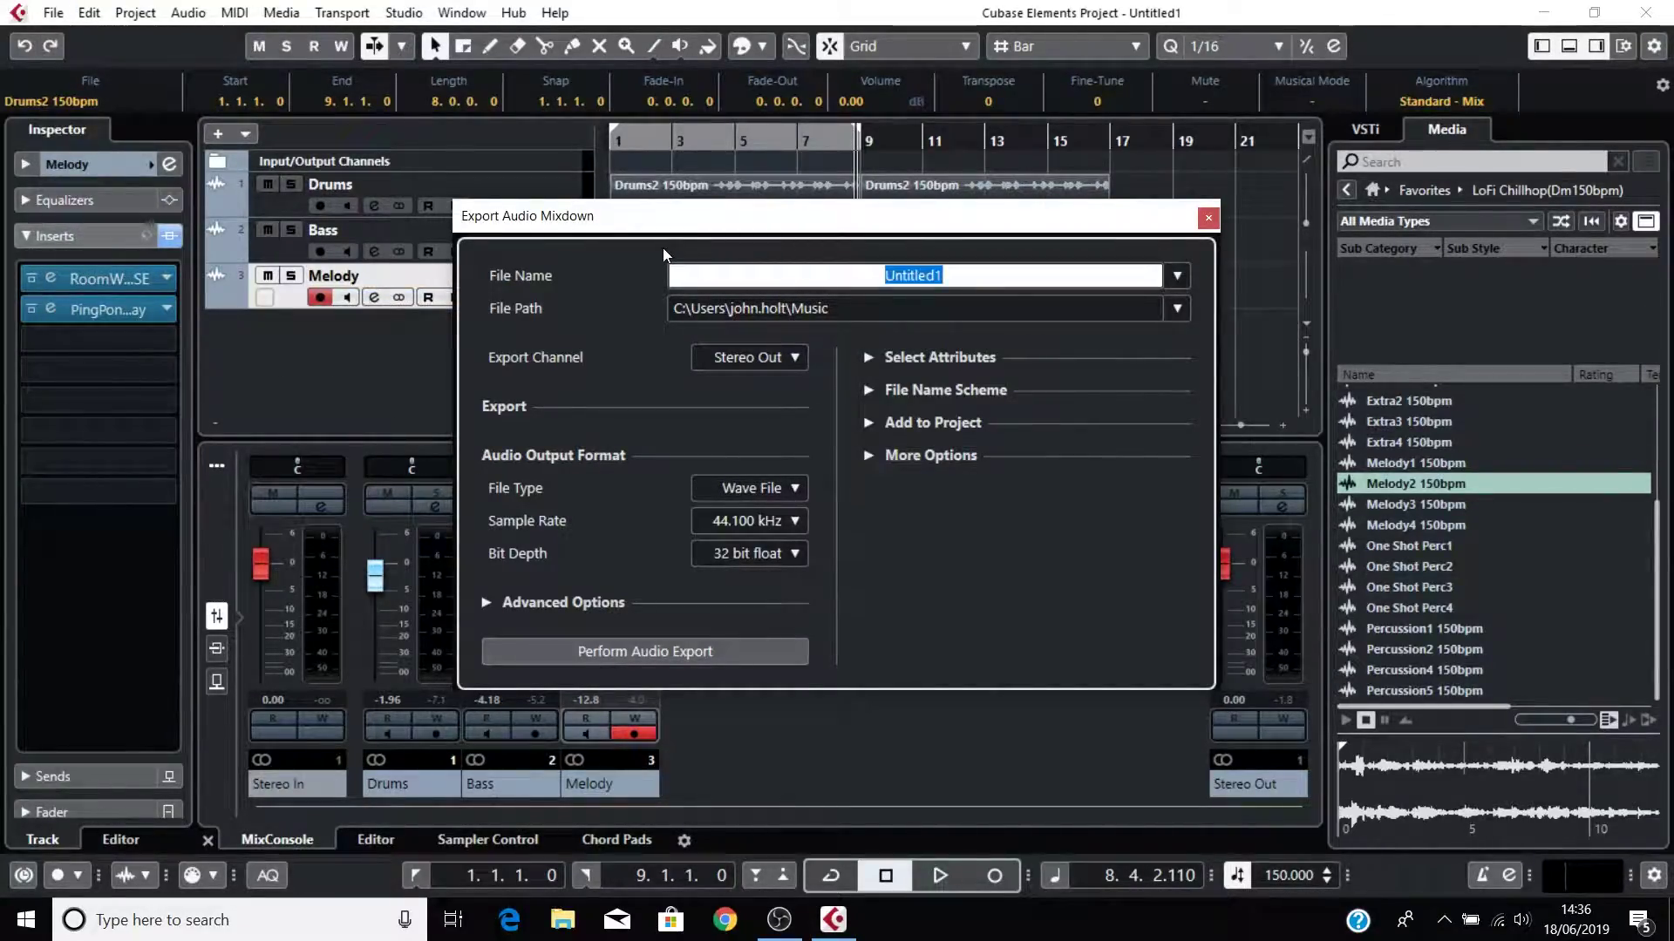
text(Cubase t)
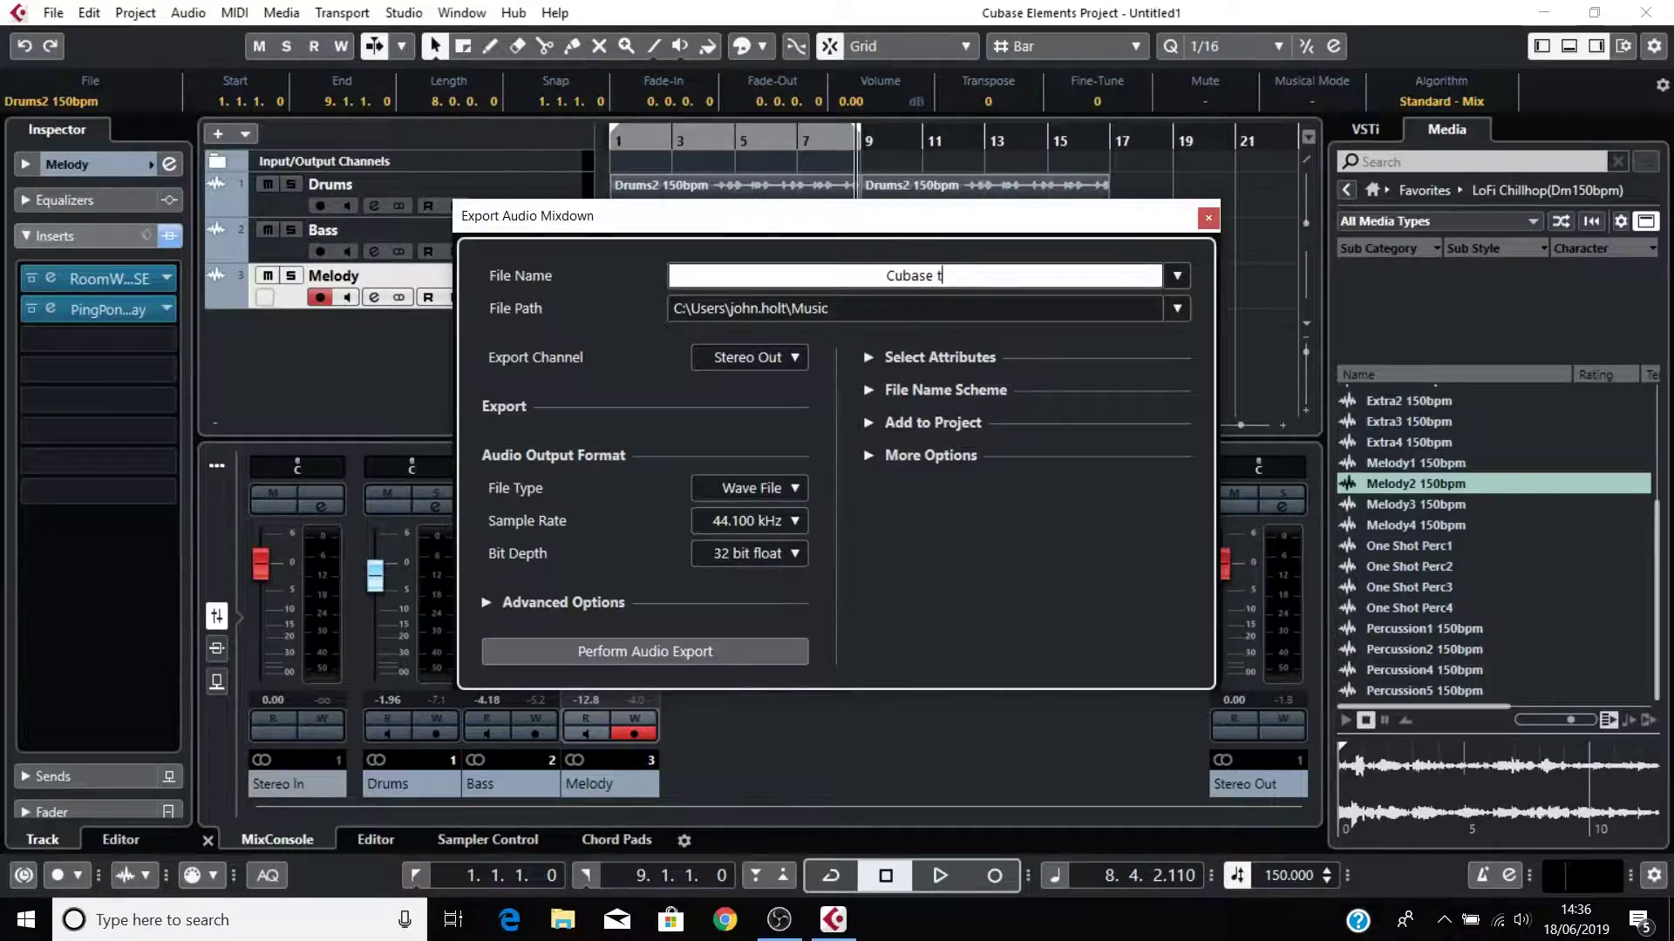
text(une)
click(1183, 312)
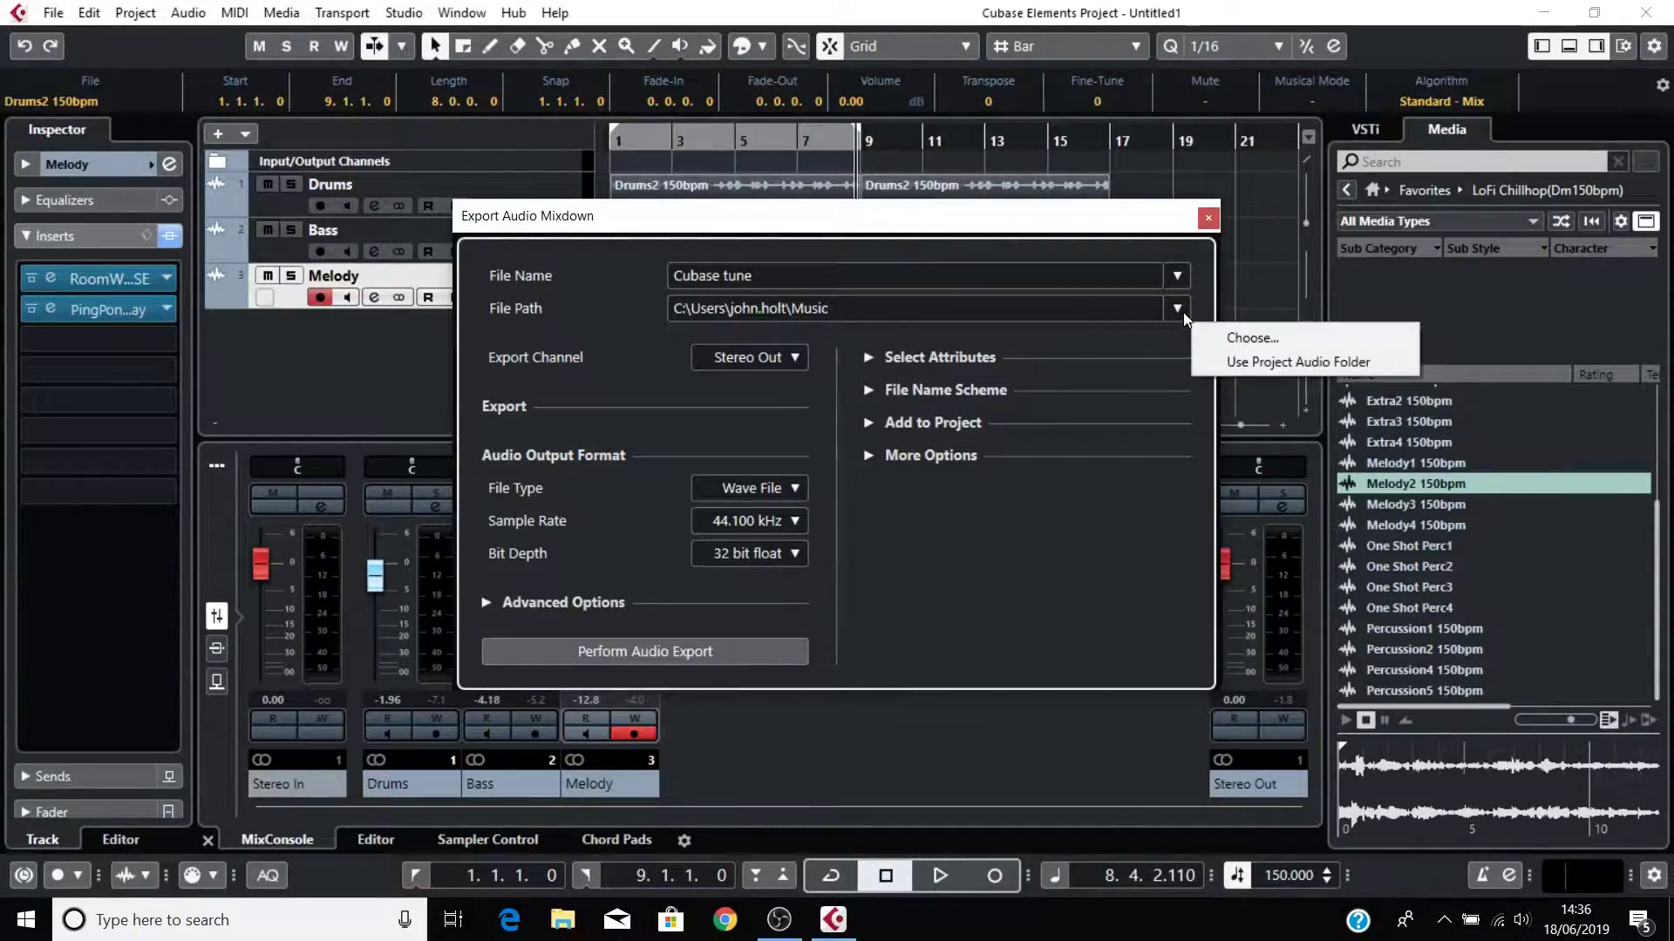
Choose the Desktop as the export folder and perform the WAV audio export.
click(1264, 339)
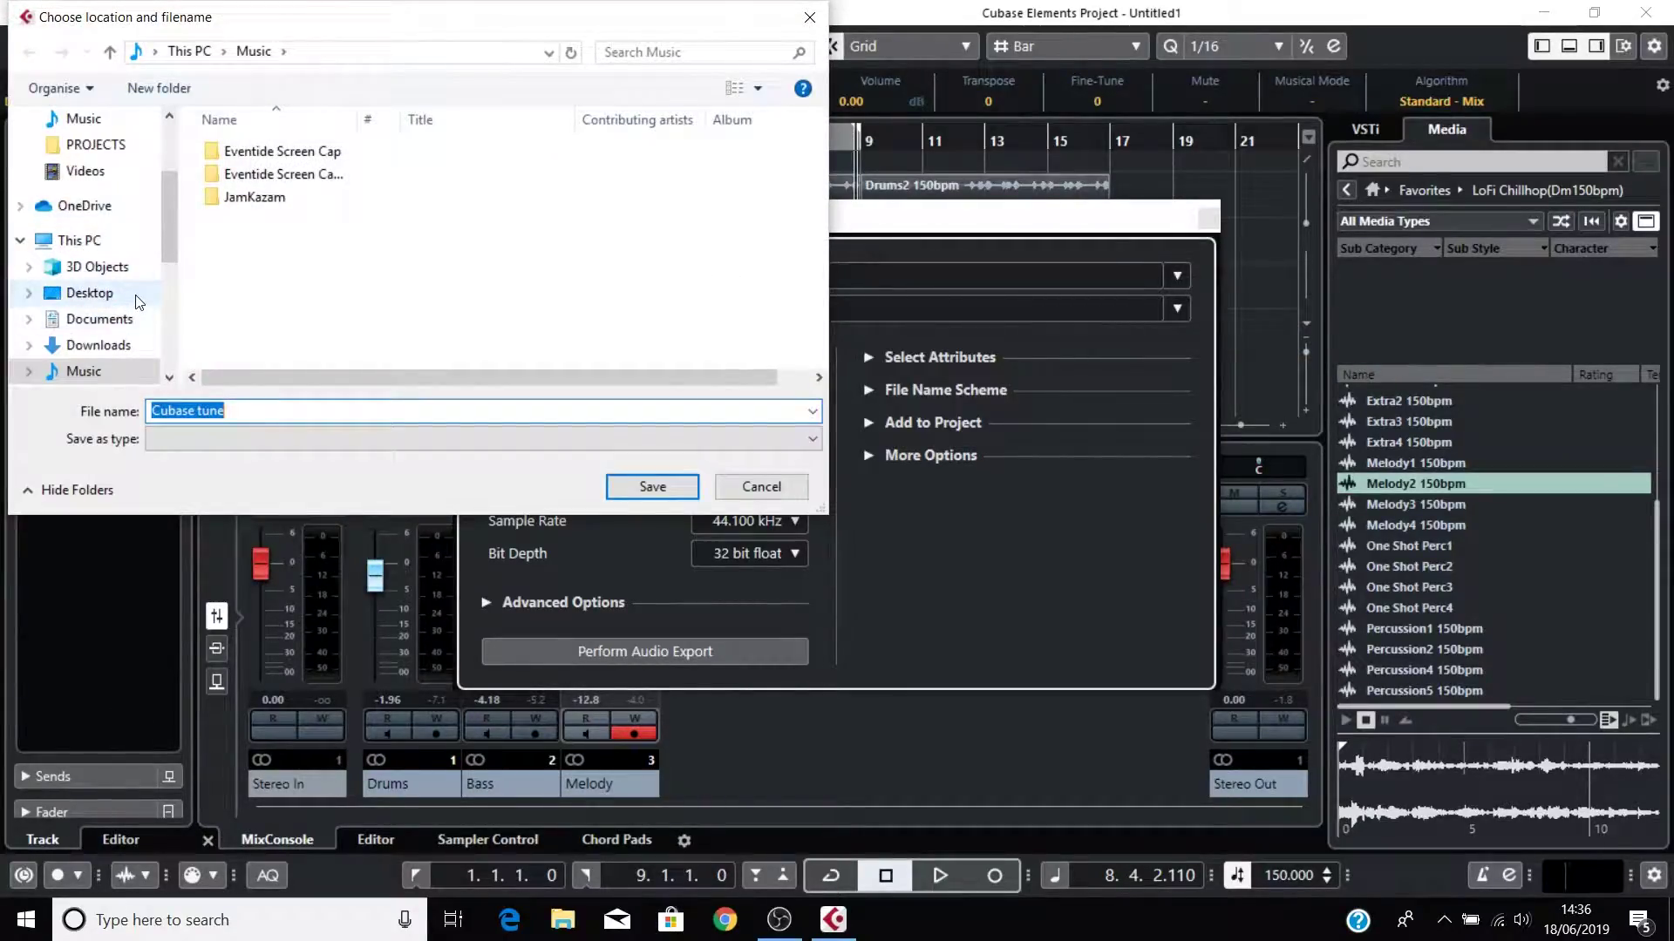
click(90, 294)
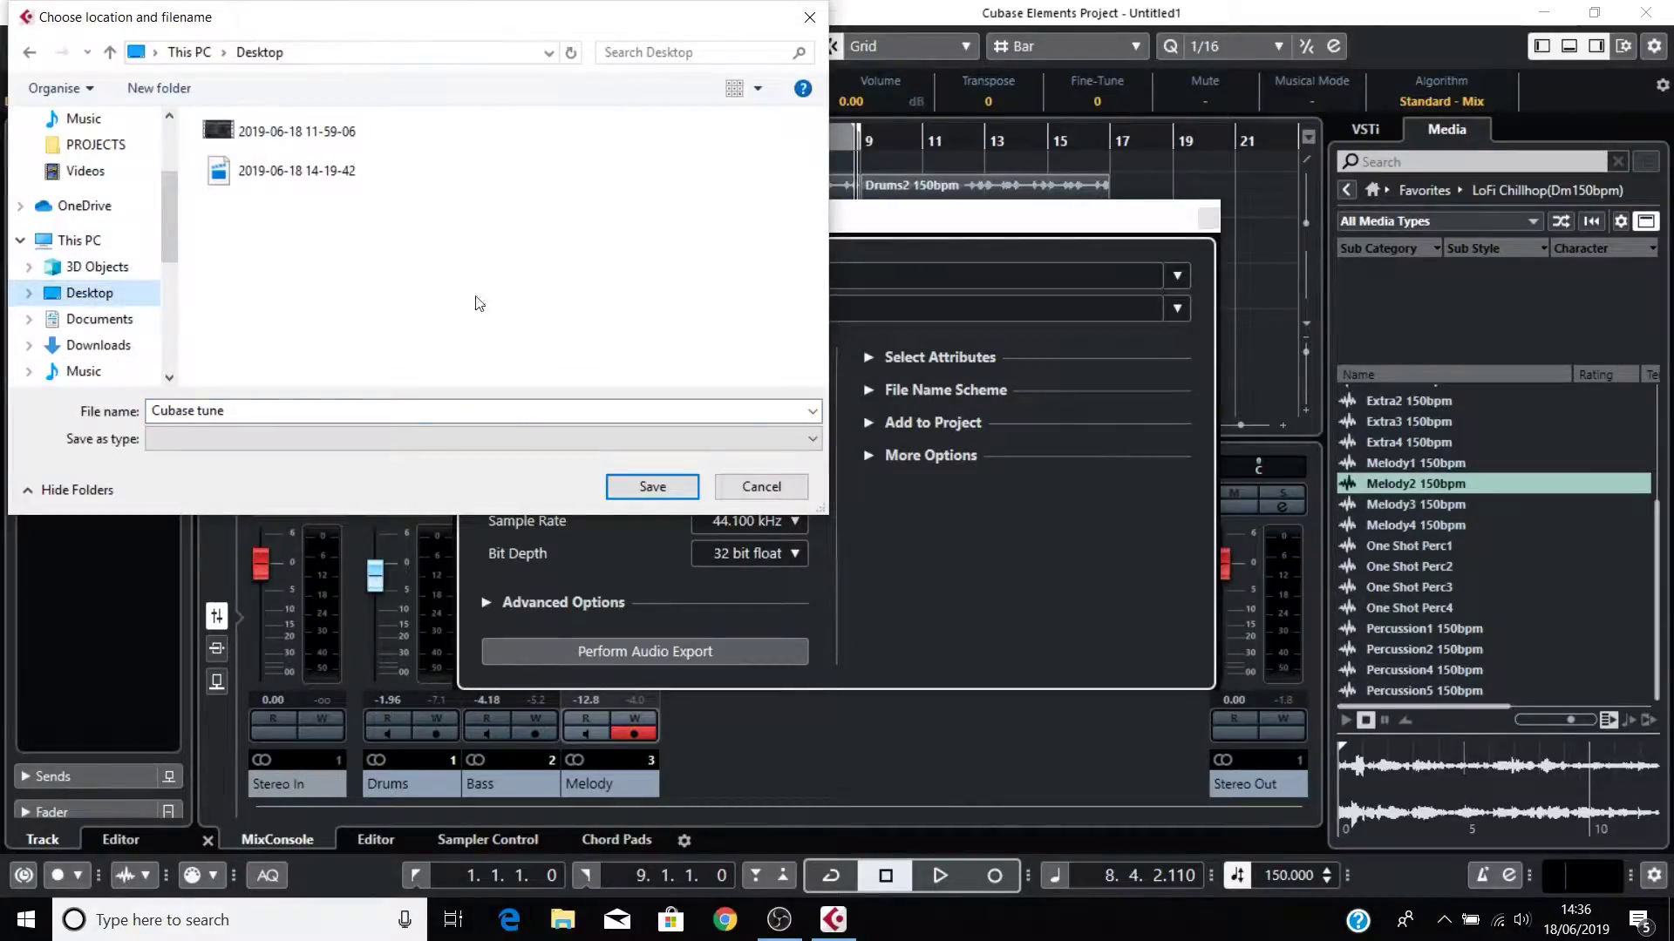
click(661, 488)
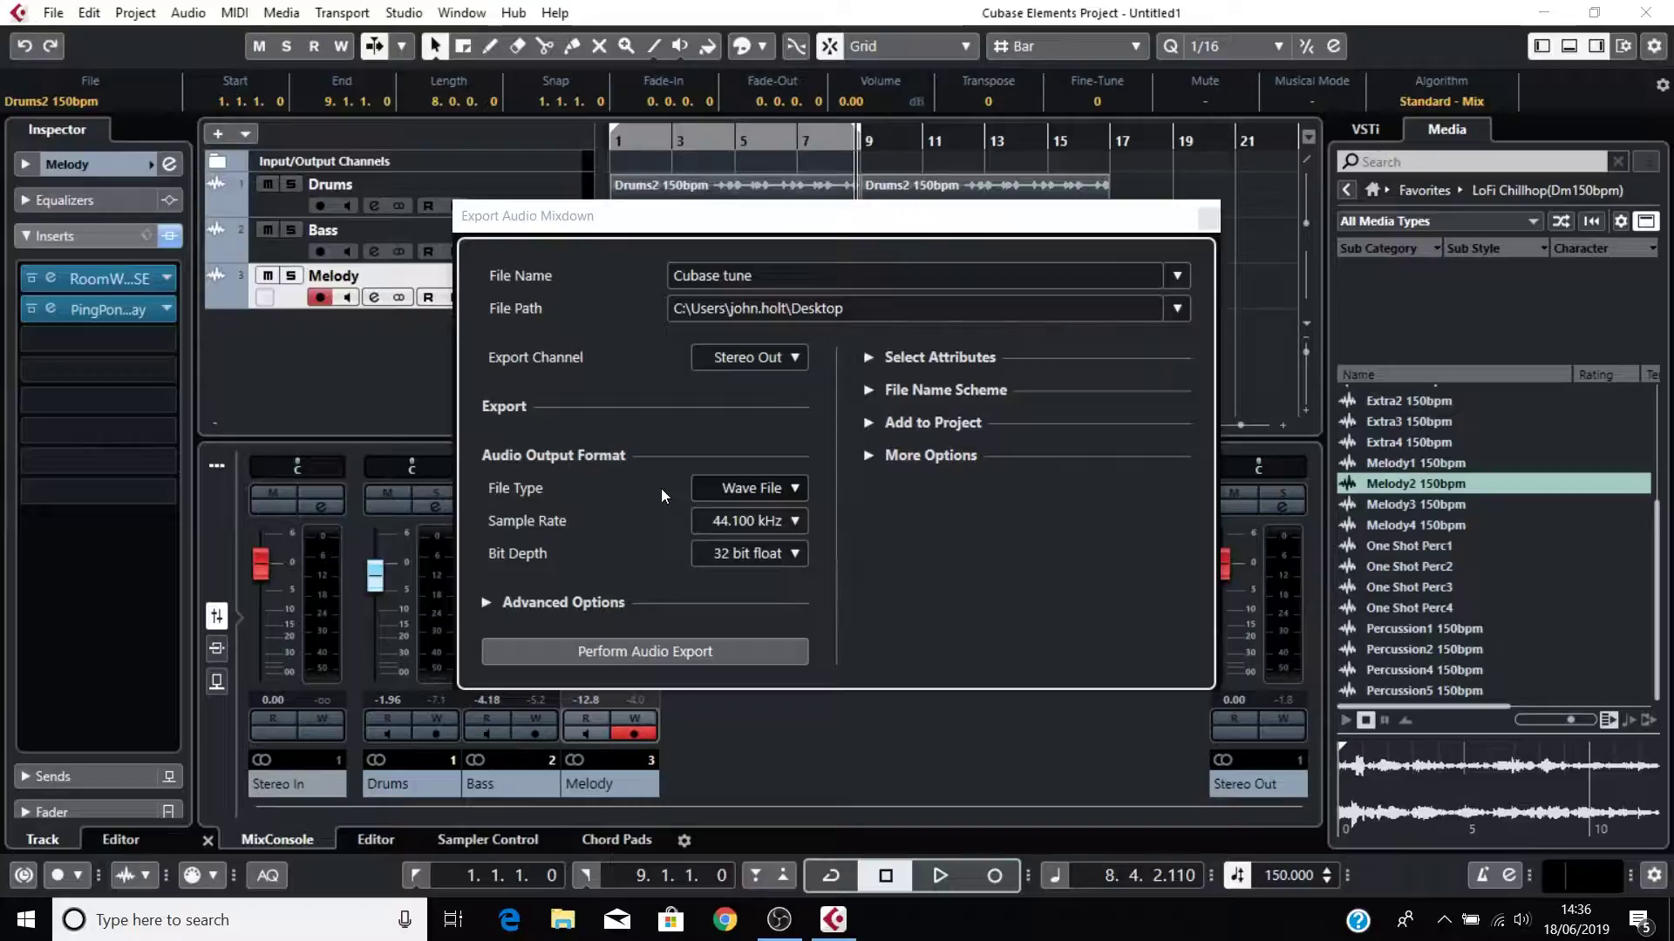
click(730, 652)
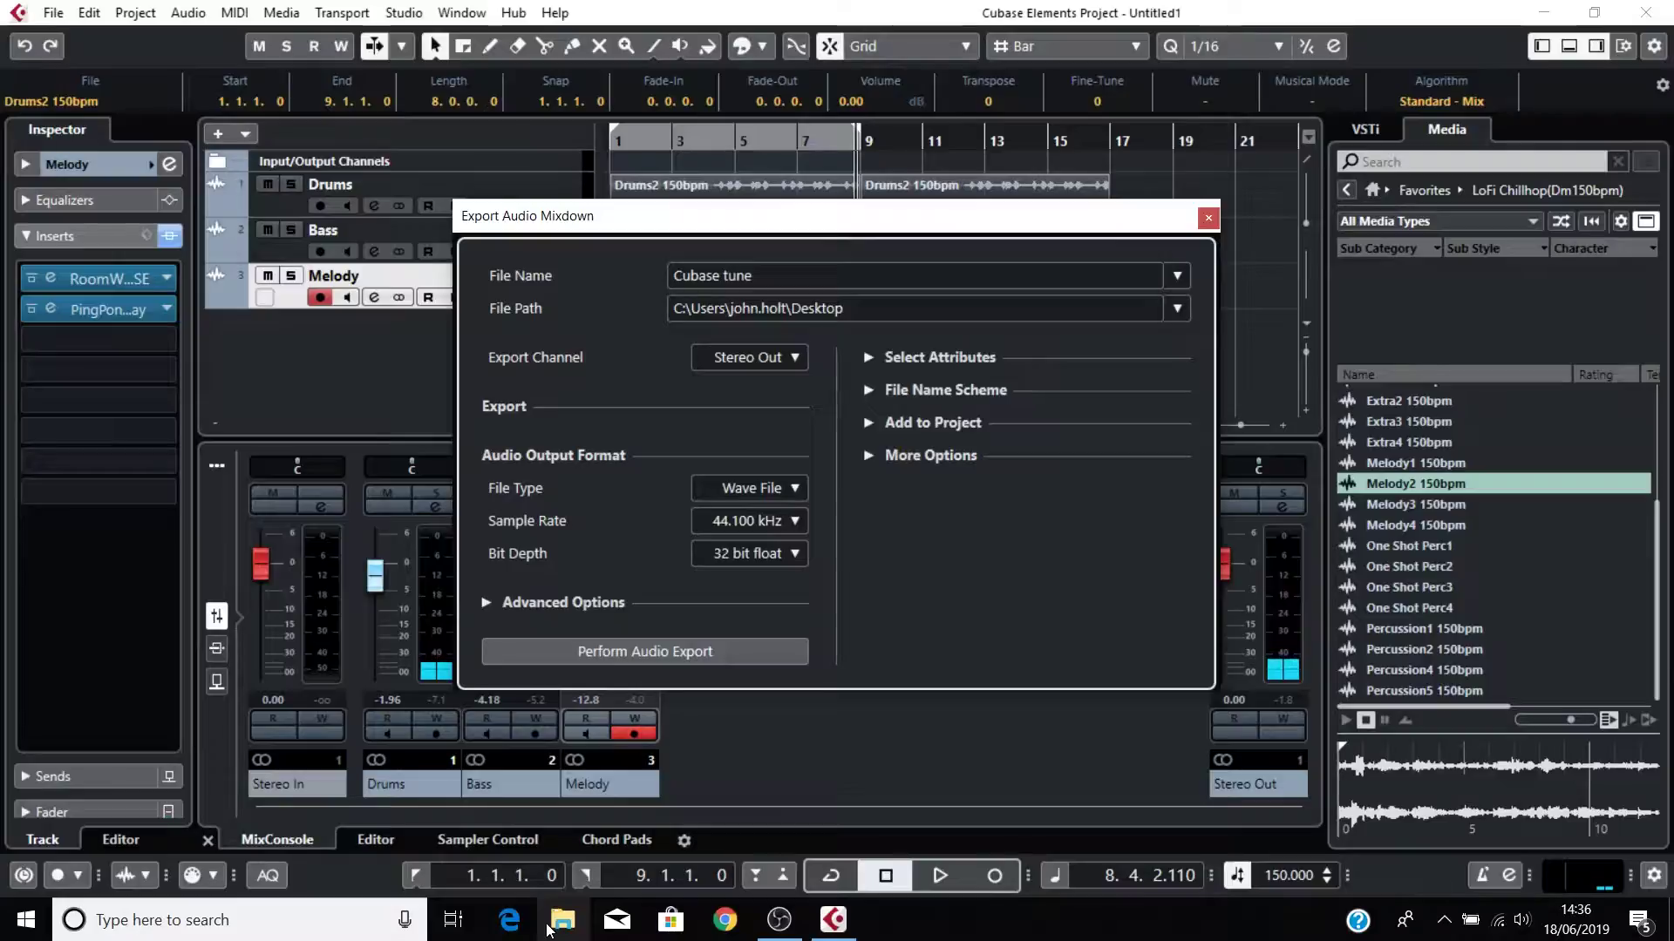
Dismiss the Export Audio Mixdown dialog with Esc.
key(Escape)
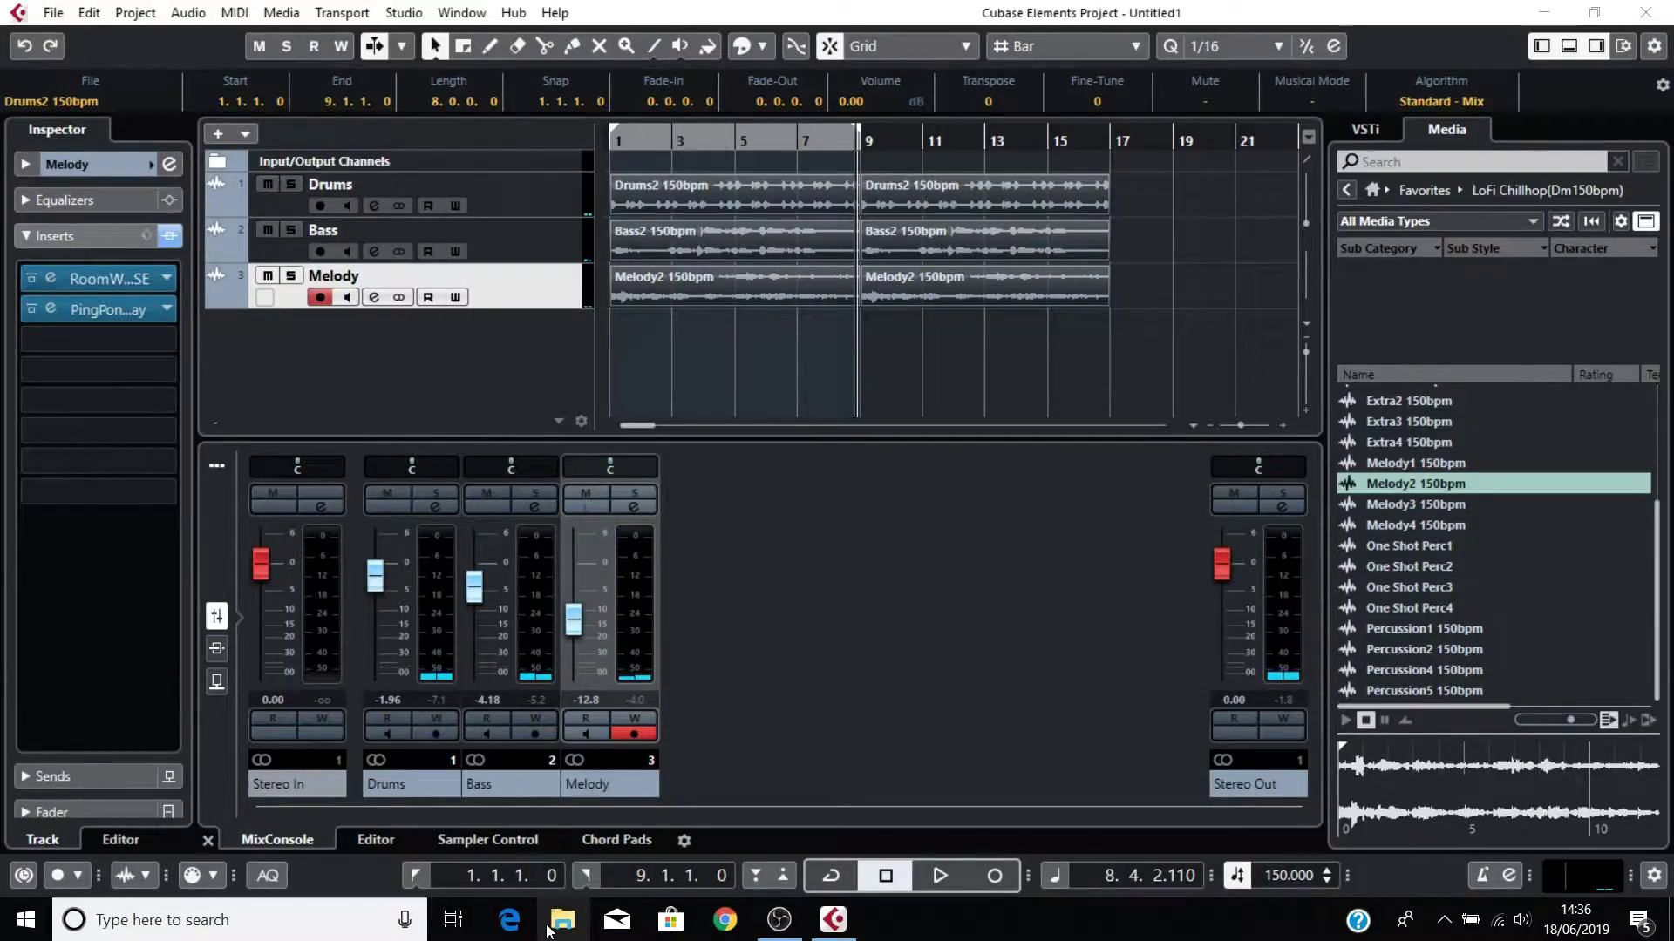